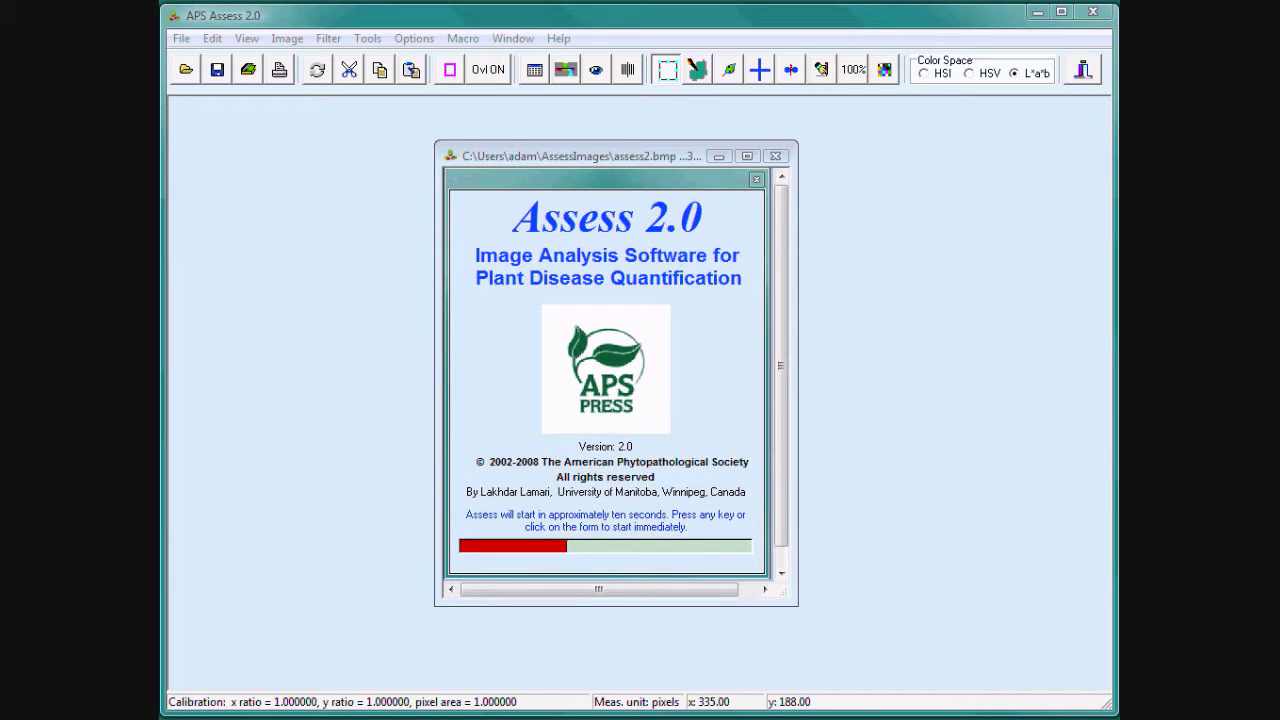
# Step: Dismiss the start-up screen and open the Automatic threshold panel, placing it at the side of the workspace
pyautogui.press('space')
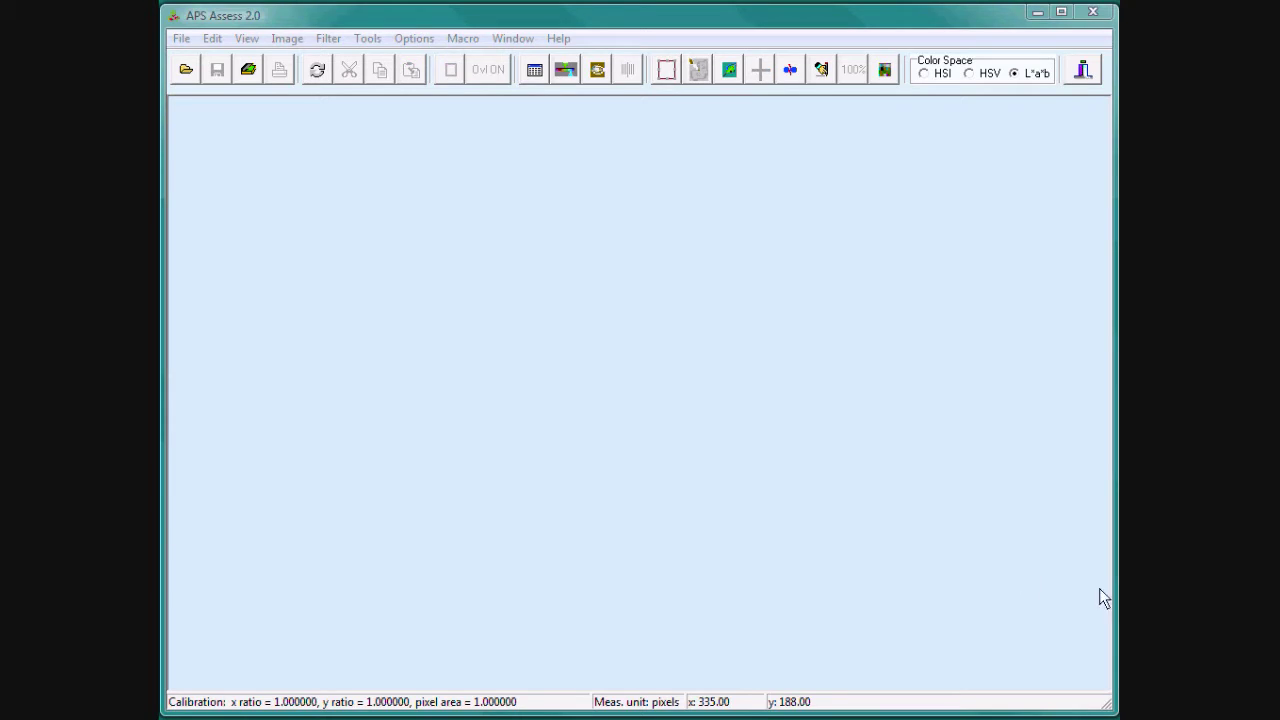
pyautogui.click(568, 74)
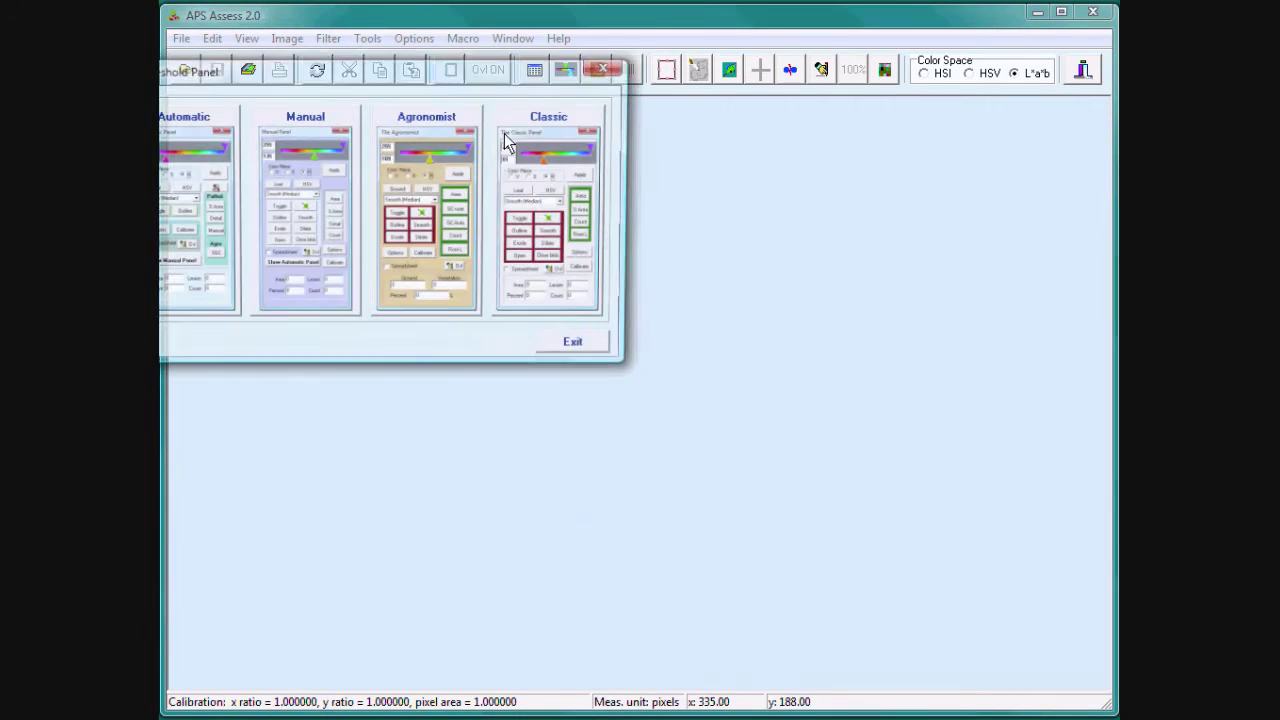
pyautogui.moveTo(431, 90); pyautogui.dragTo(791, 160)
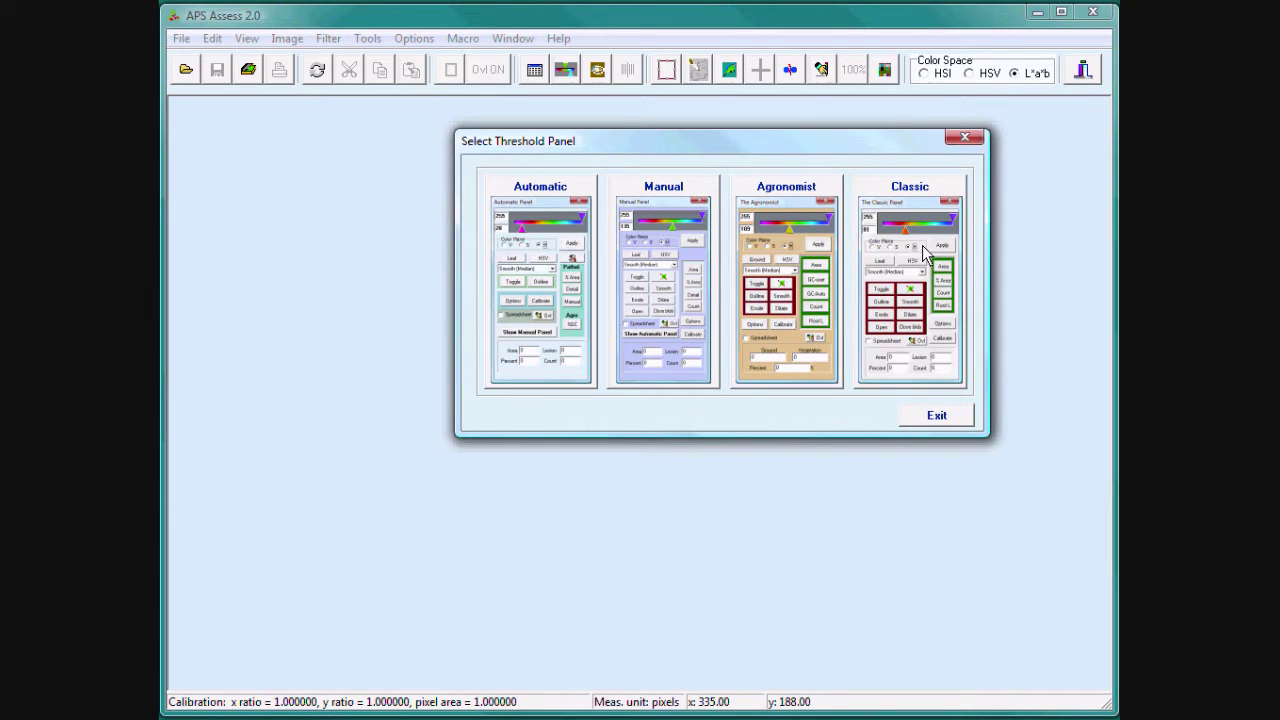
pyautogui.click(543, 192)
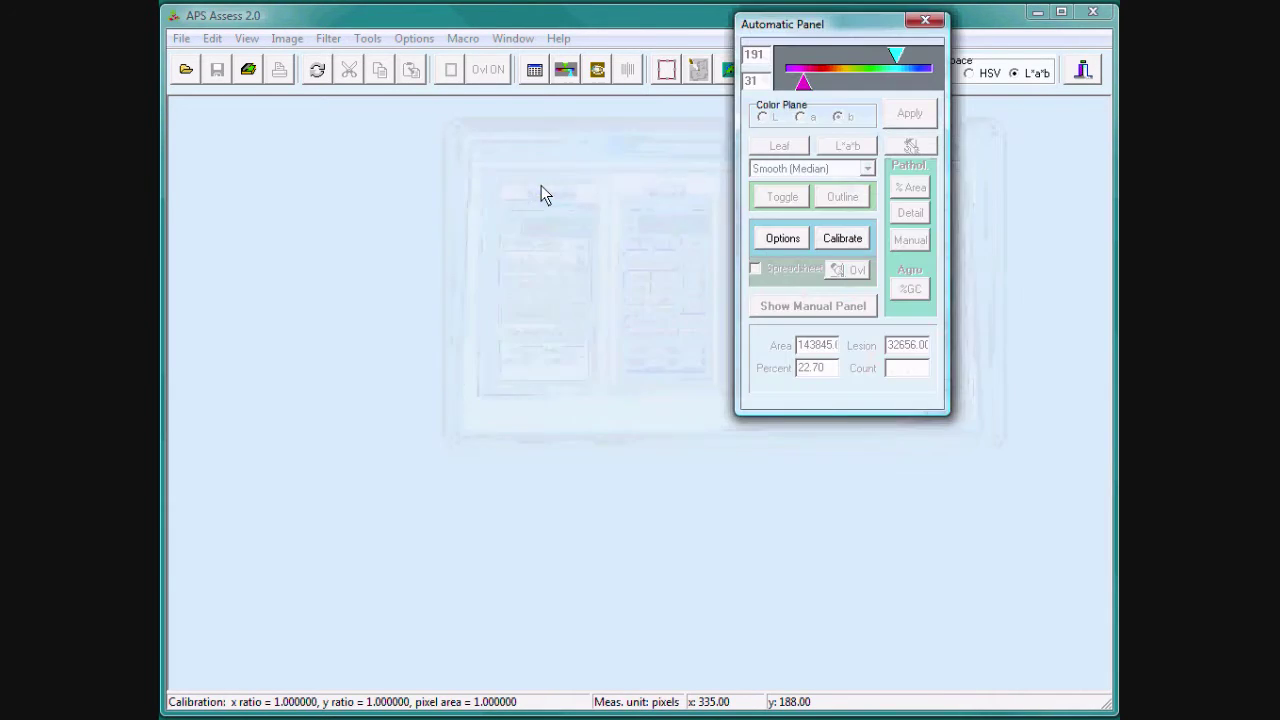
pyautogui.moveTo(776, 33); pyautogui.dragTo(916, 128)
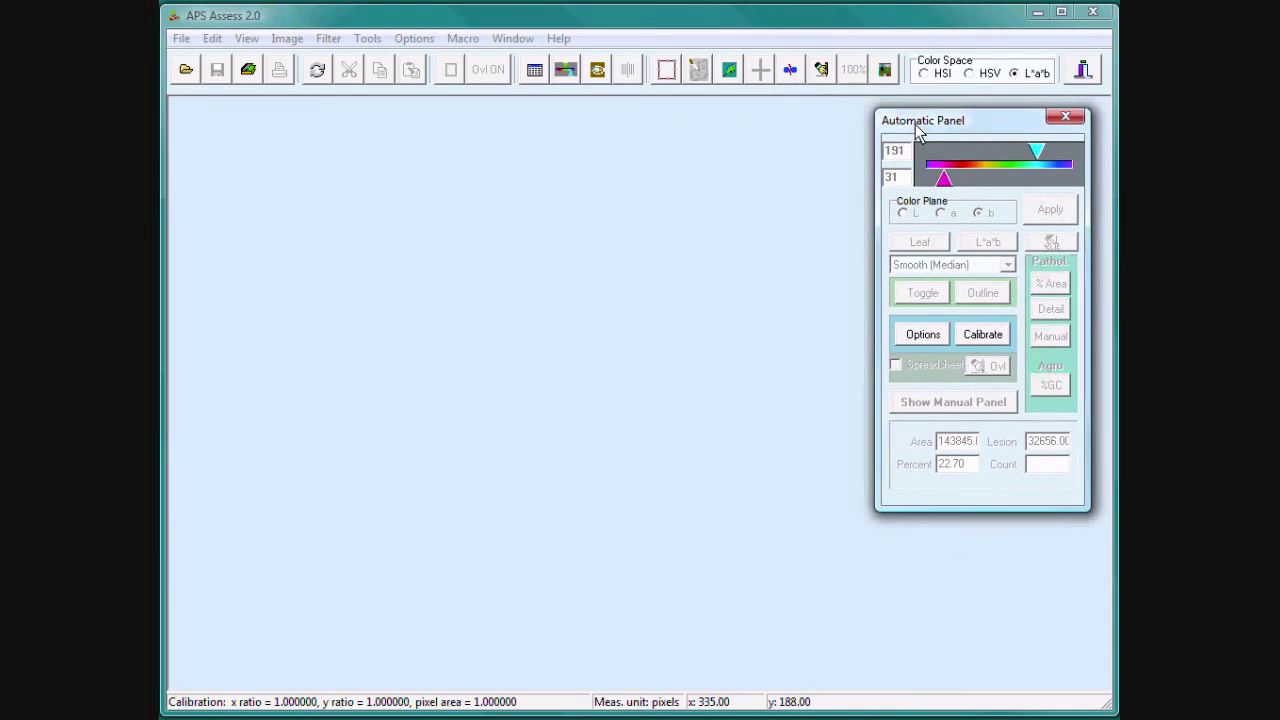
# Step: Open the BlackSpot_6.png leaf image from the AssessImages folder
pyautogui.click(185, 72)
pyautogui.click(689, 218)
pyautogui.click(803, 450)
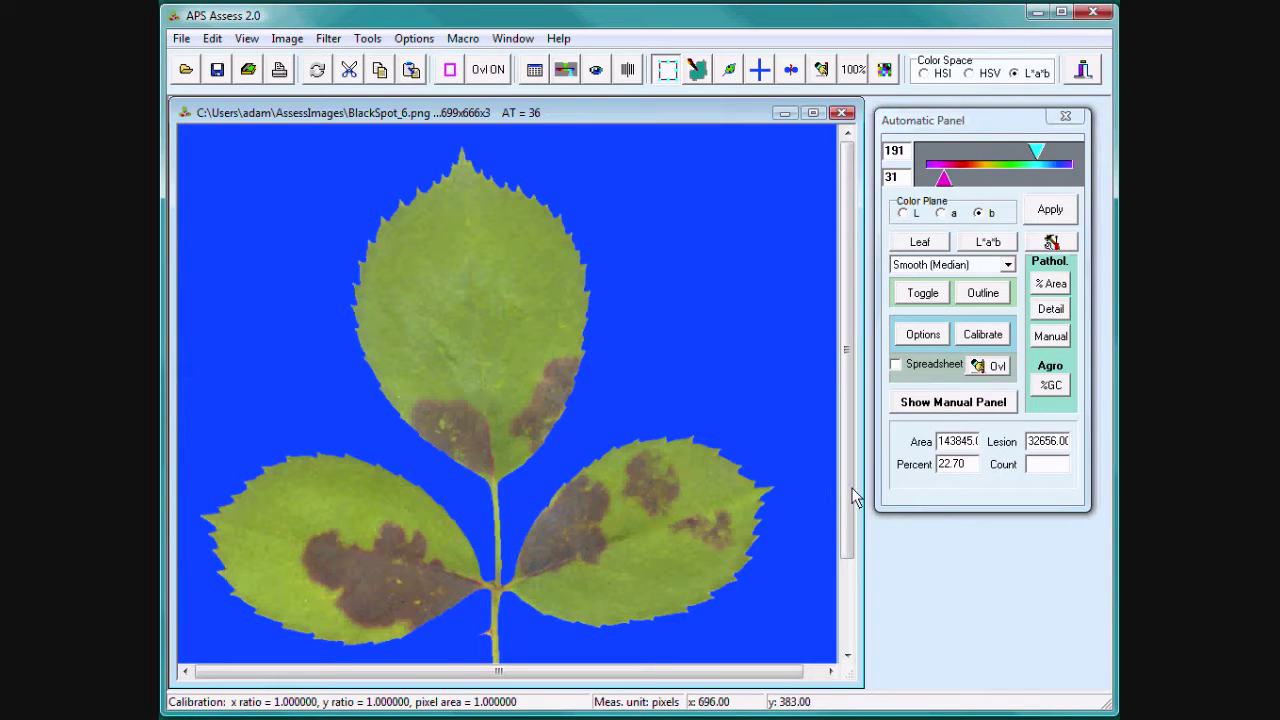
# Step: Calculate the percent infected area of the black spot leaves automatically and check the leaf and lesion thresholds
pyautogui.click(1048, 286)
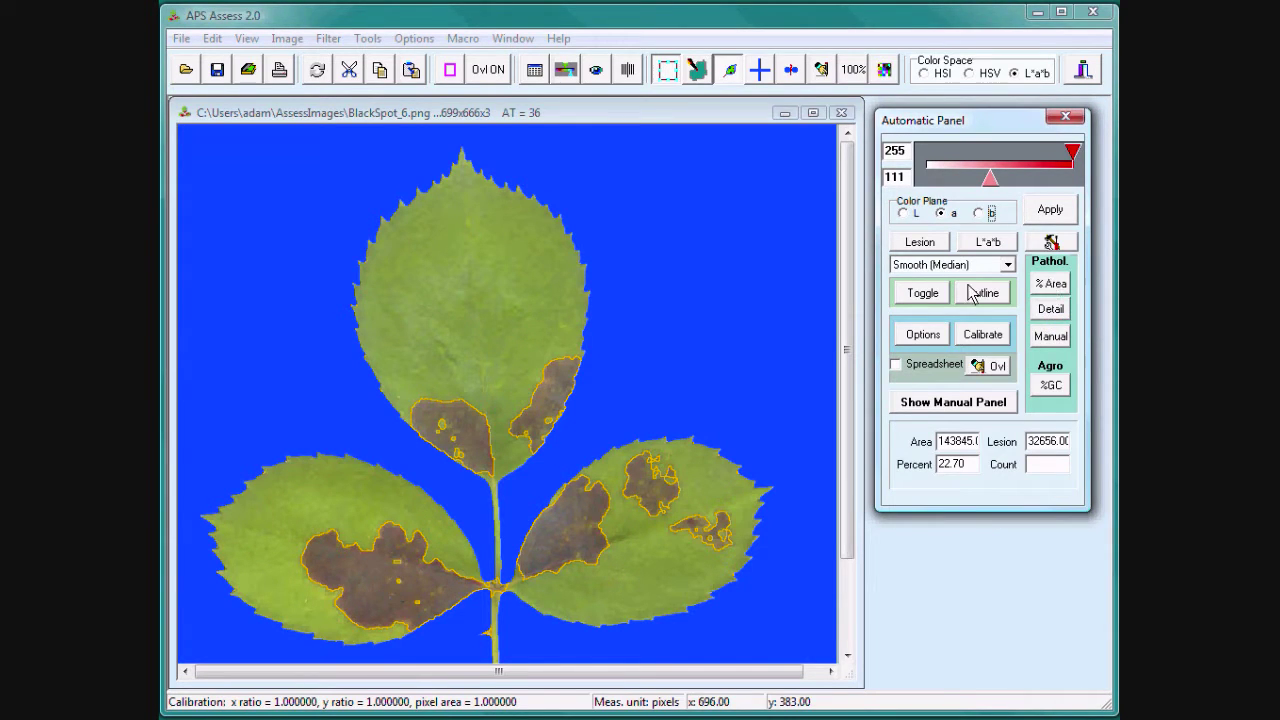
pyautogui.click(920, 244)
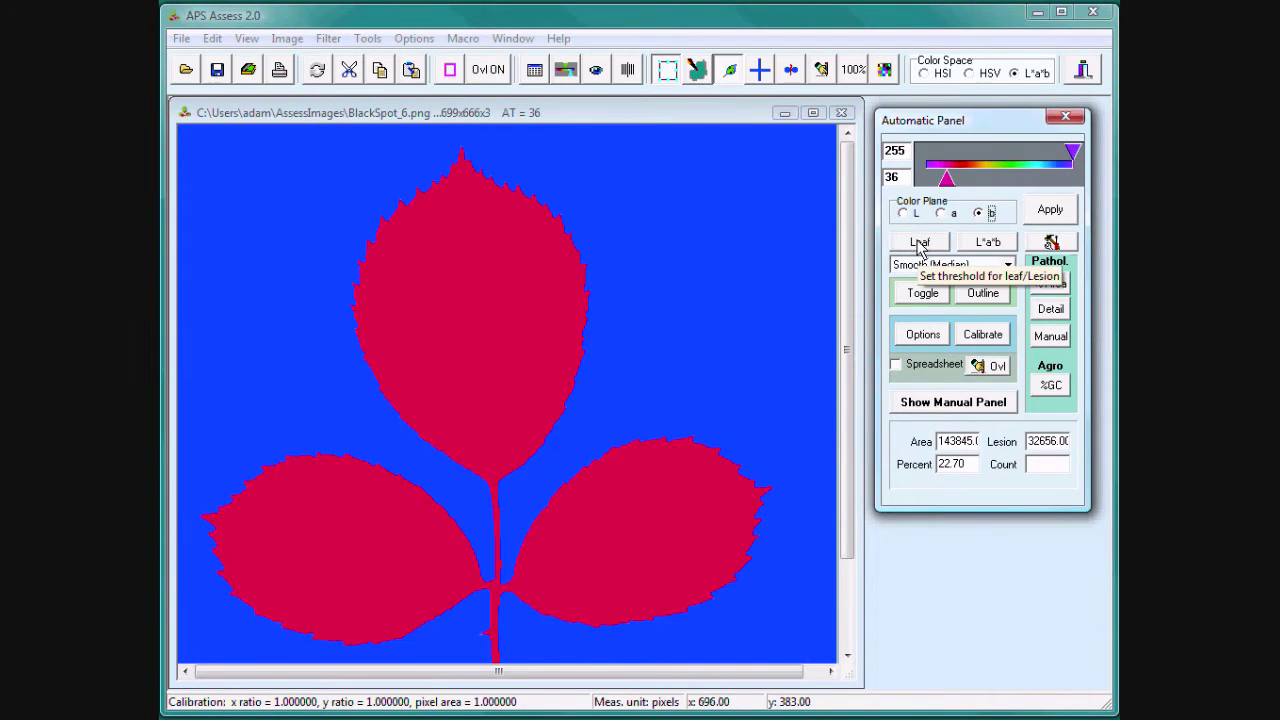
pyautogui.click(920, 244)
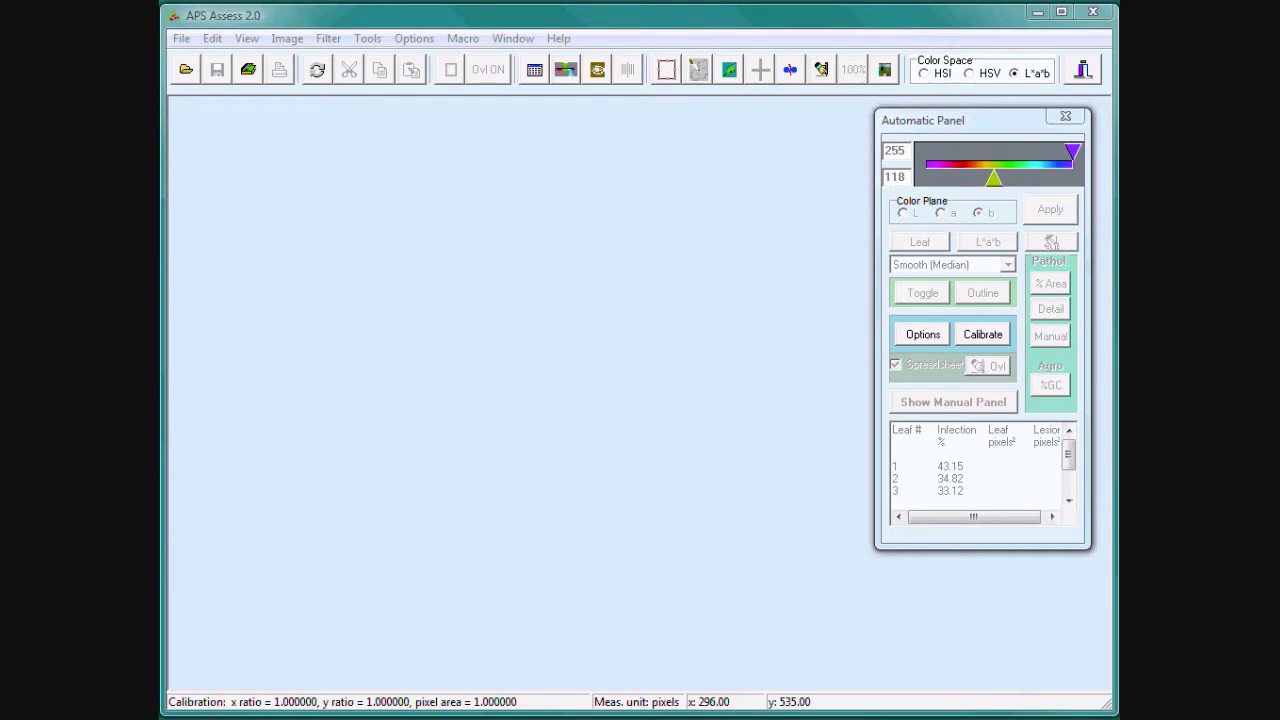
# Step: Open the tanspot2.tif image and automatically calculate the overall percent infected area of its leaves
pyautogui.click(185, 72)
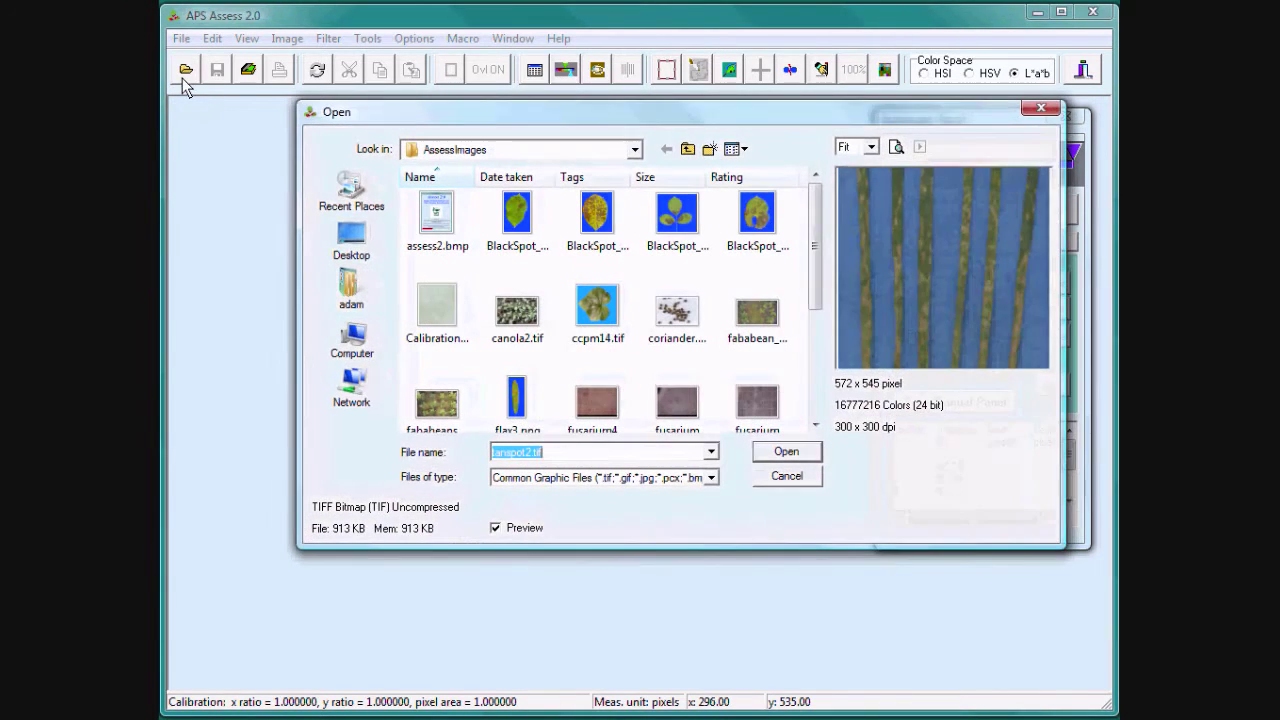
pyautogui.click(778, 453)
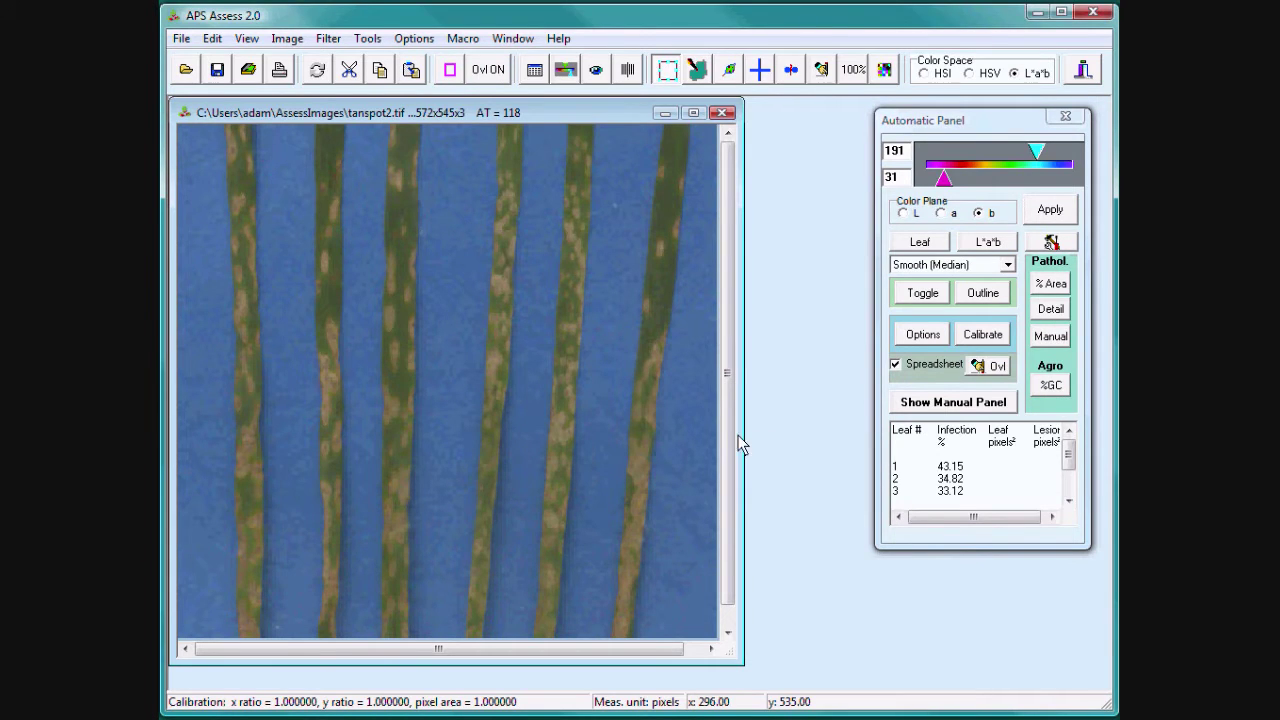
pyautogui.click(1048, 284)
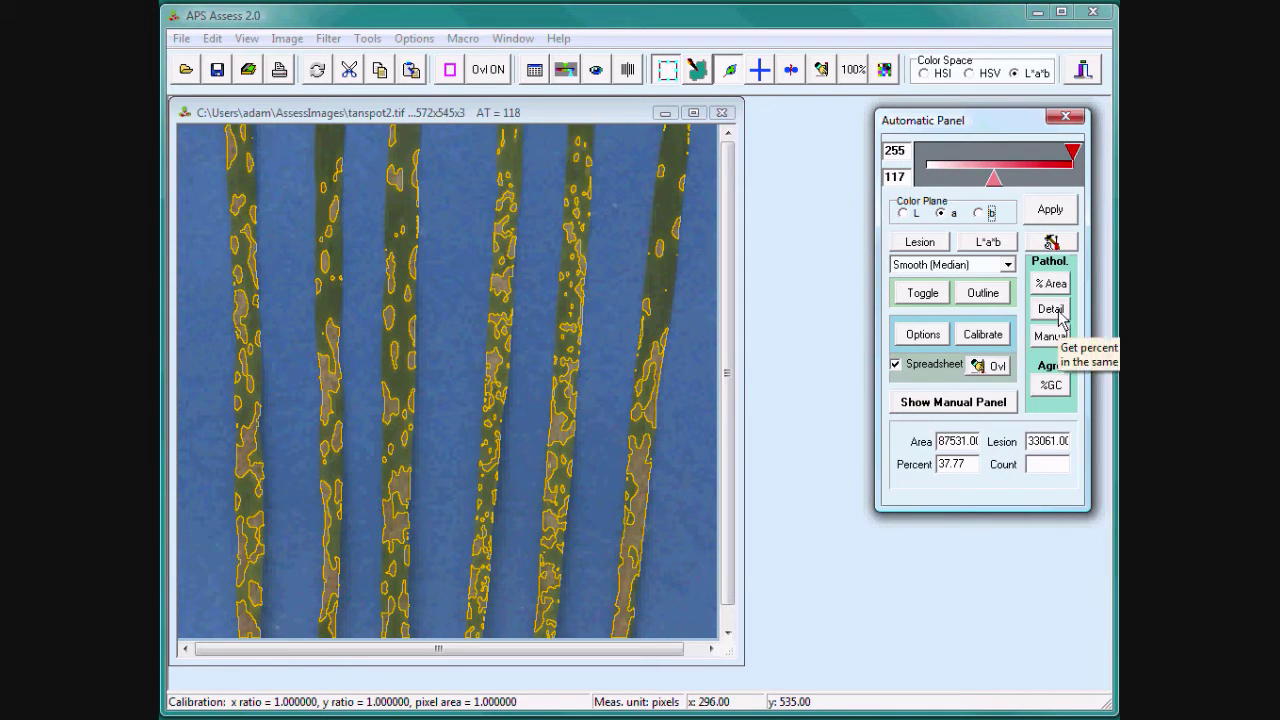
# Step: Calculate the detailed infection percentage for each leaf in tanspot2.tif, review the list and open the results spreadsheet
pyautogui.click(1058, 314)
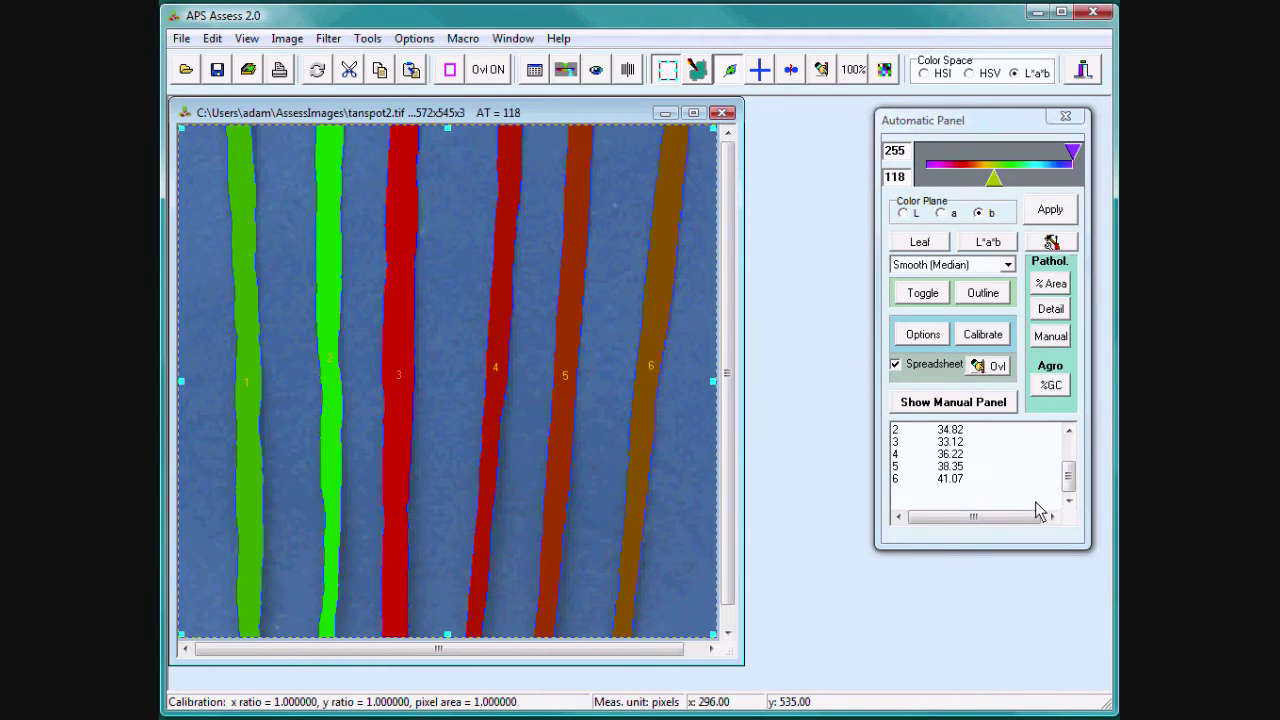
pyautogui.moveTo(1070, 488)
pyautogui.mouseDown()
pyautogui.moveTo(1070, 470)
pyautogui.moveTo(1072, 494)
pyautogui.mouseUp()
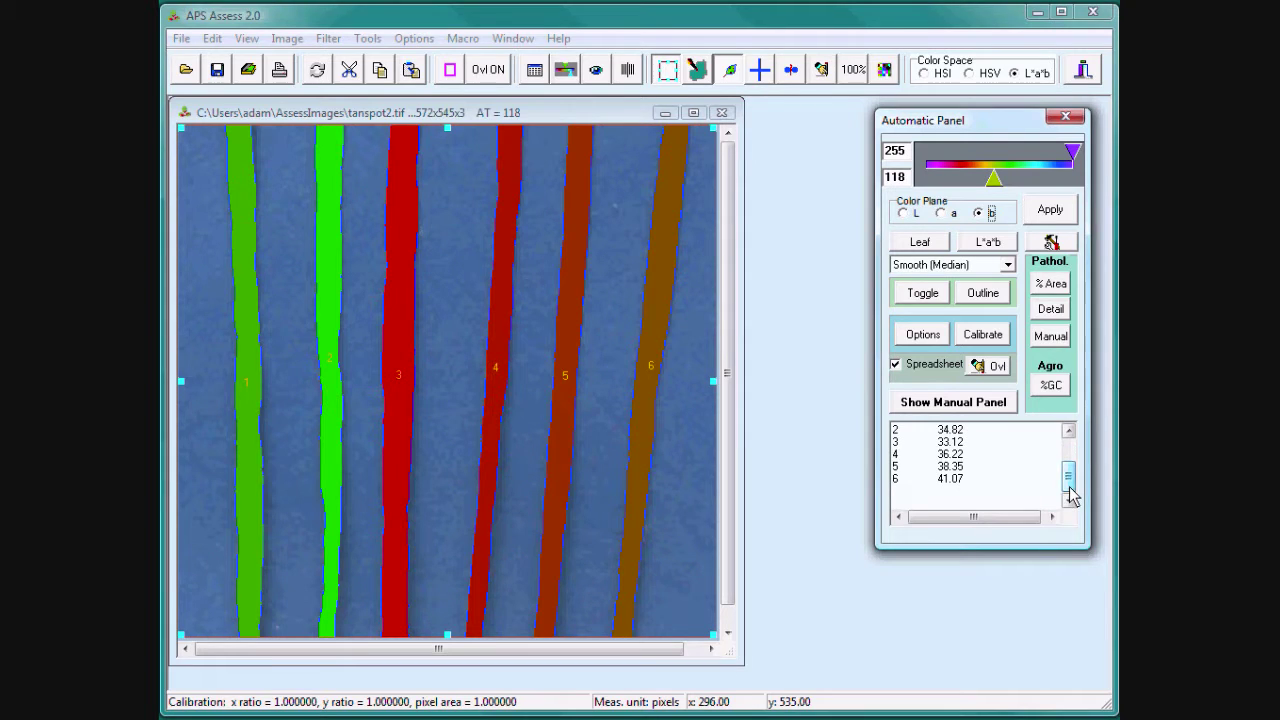
pyautogui.click(533, 78)
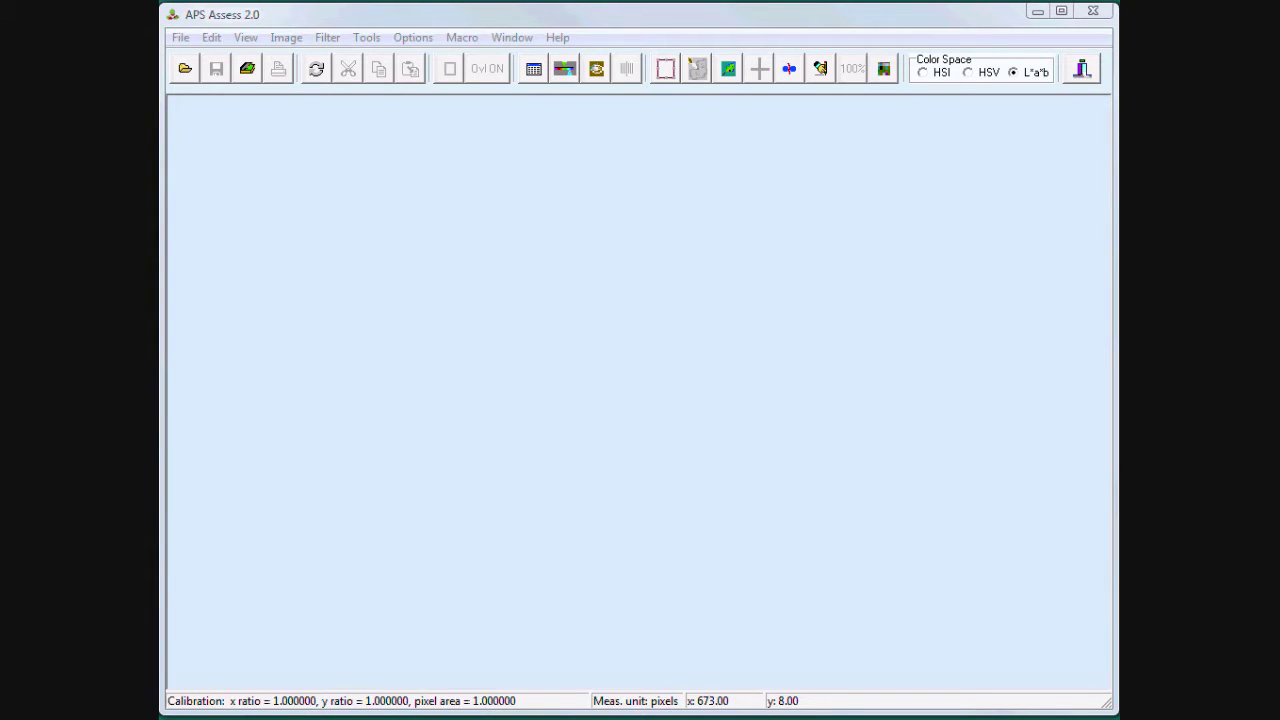
# Step: Open the fababean_weeds.png image and bring up the Agronomist threshold panel, placing it beside the image
pyautogui.click(186, 72)
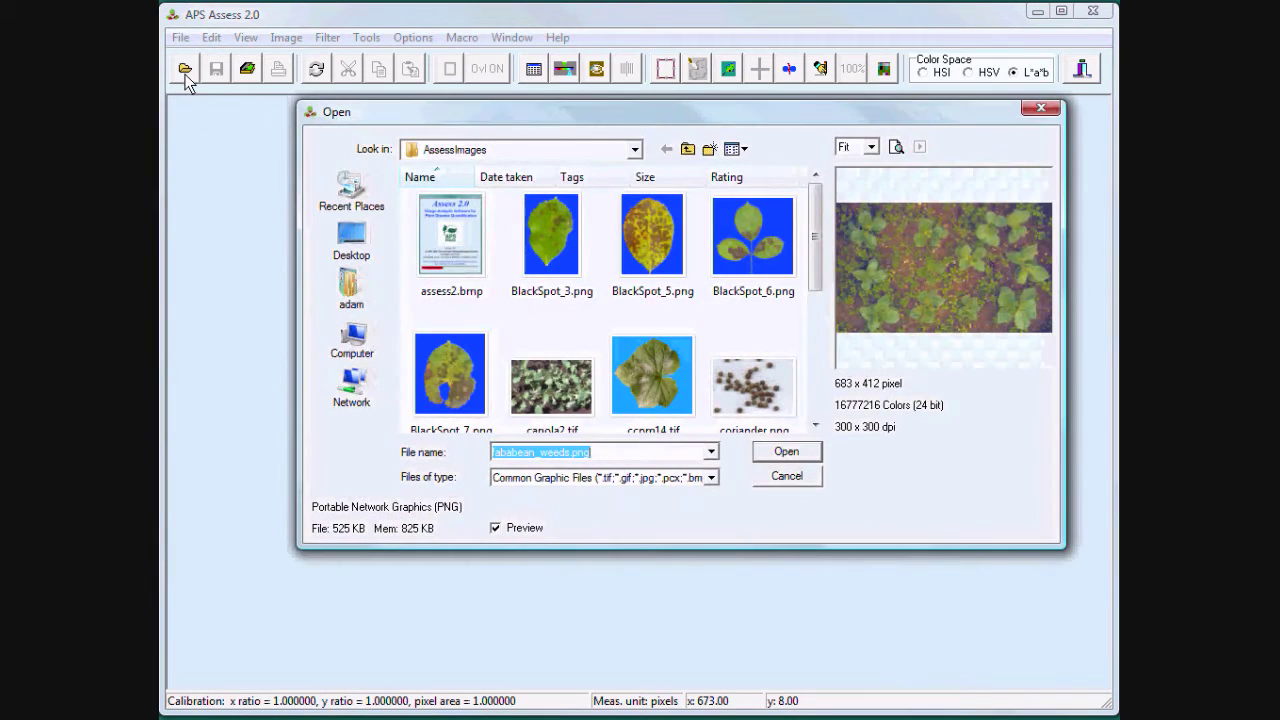
pyautogui.click(784, 450)
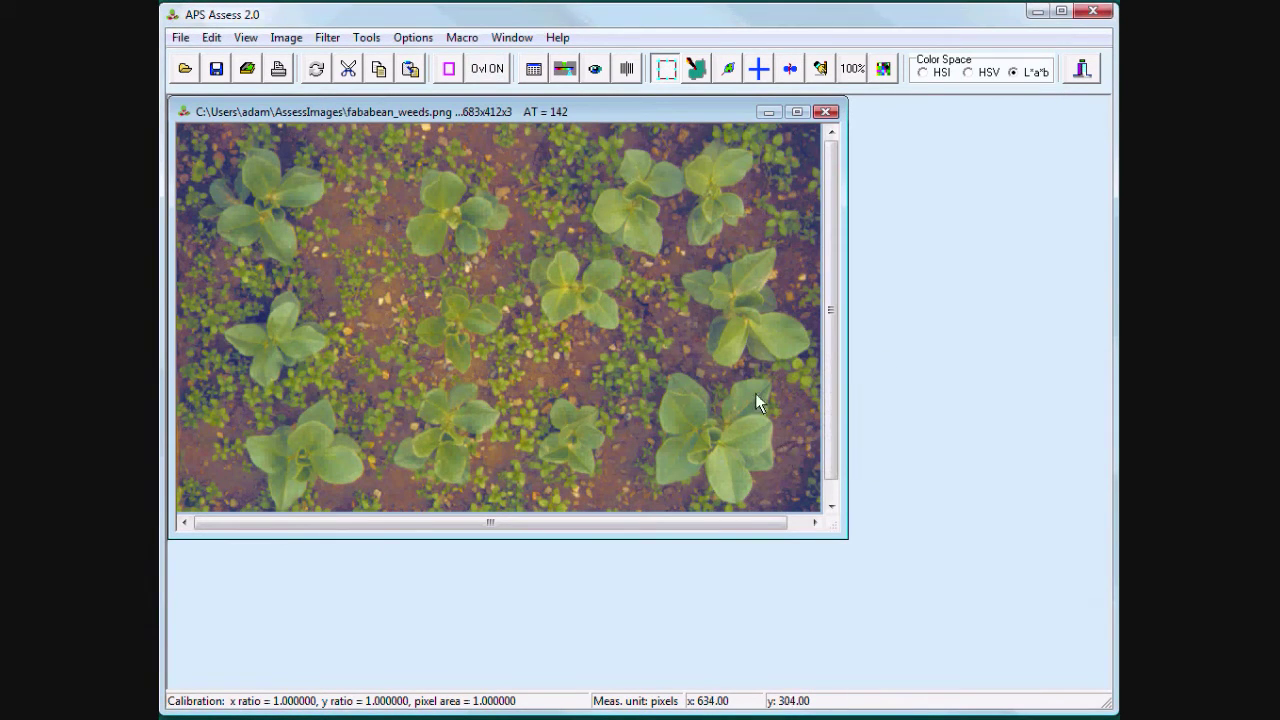
pyautogui.click(564, 68)
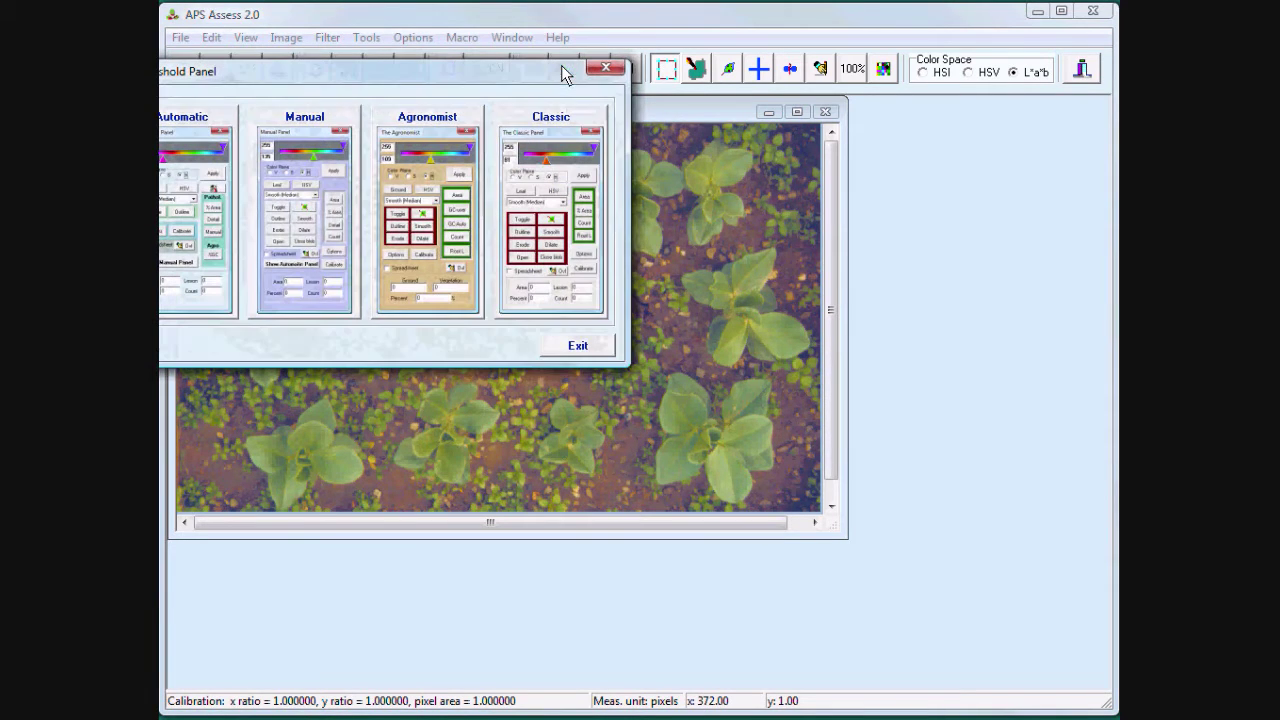
pyautogui.moveTo(428, 80); pyautogui.dragTo(577, 122)
pyautogui.click(579, 160)
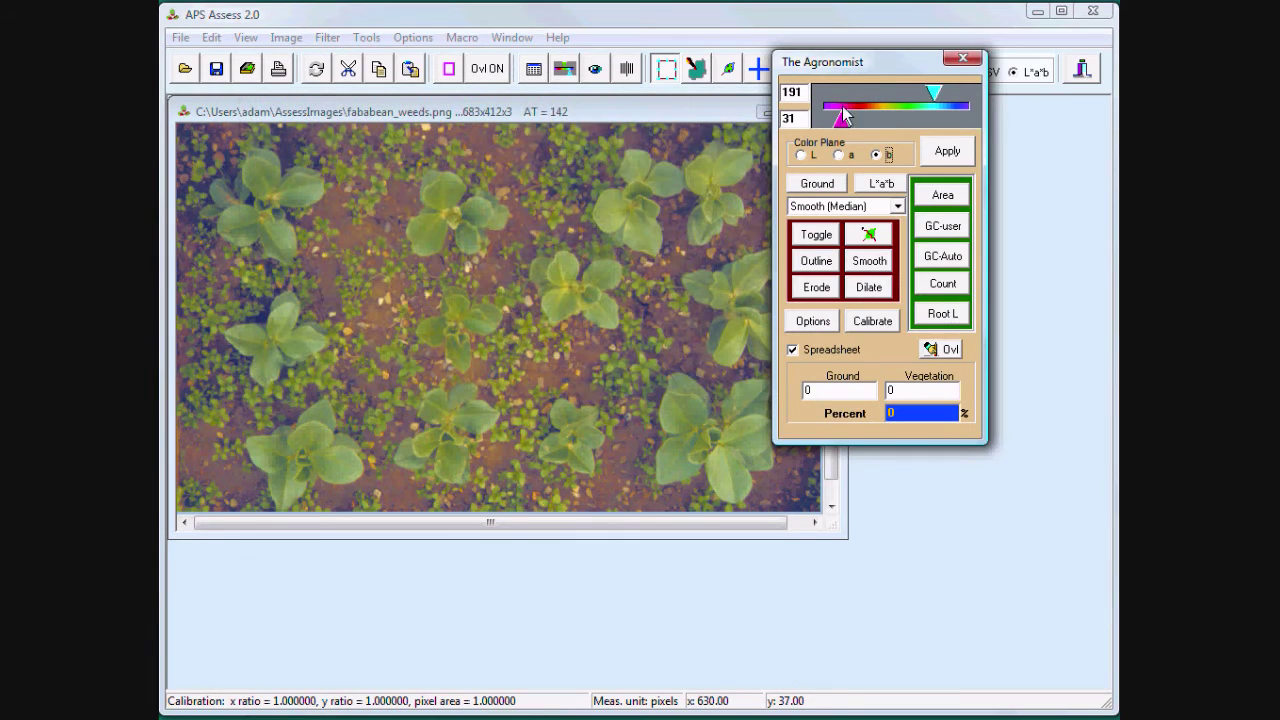
pyautogui.moveTo(858, 66); pyautogui.dragTo(967, 138)
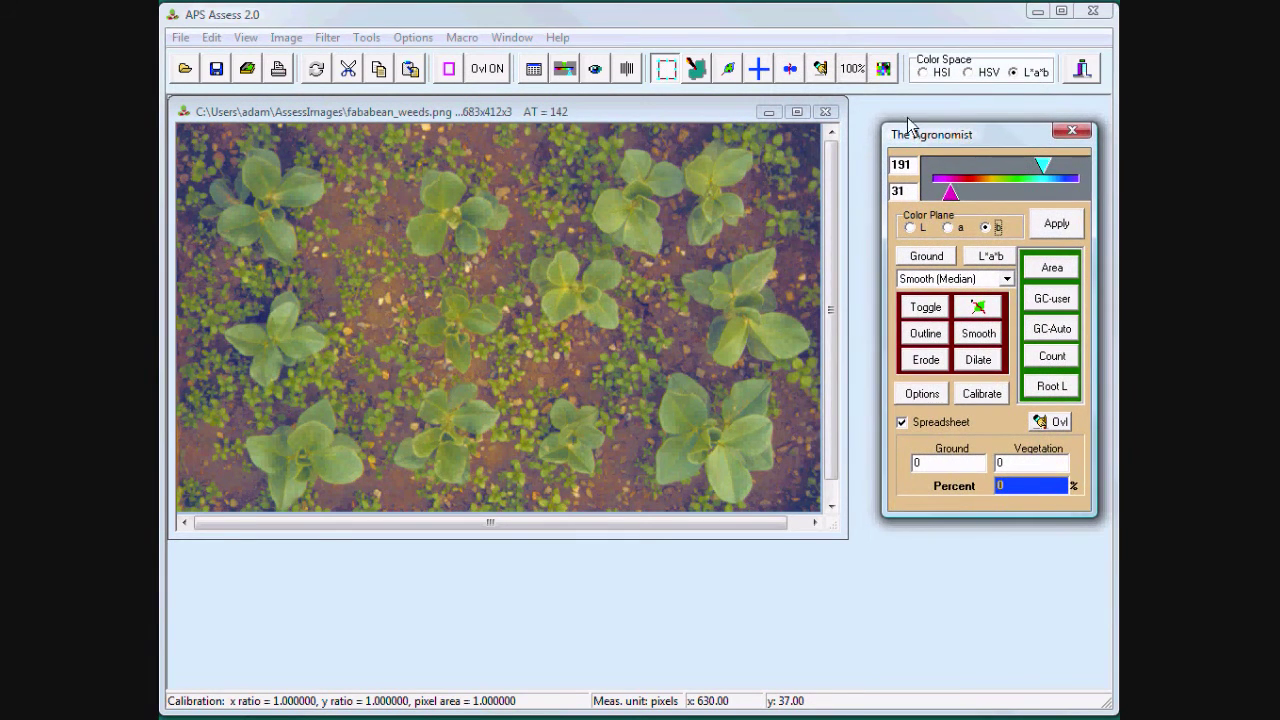
# Step: Calculate the ground cover of the faba bean image automatically and check the ground and vegetation thresholds
pyautogui.click(1053, 338)
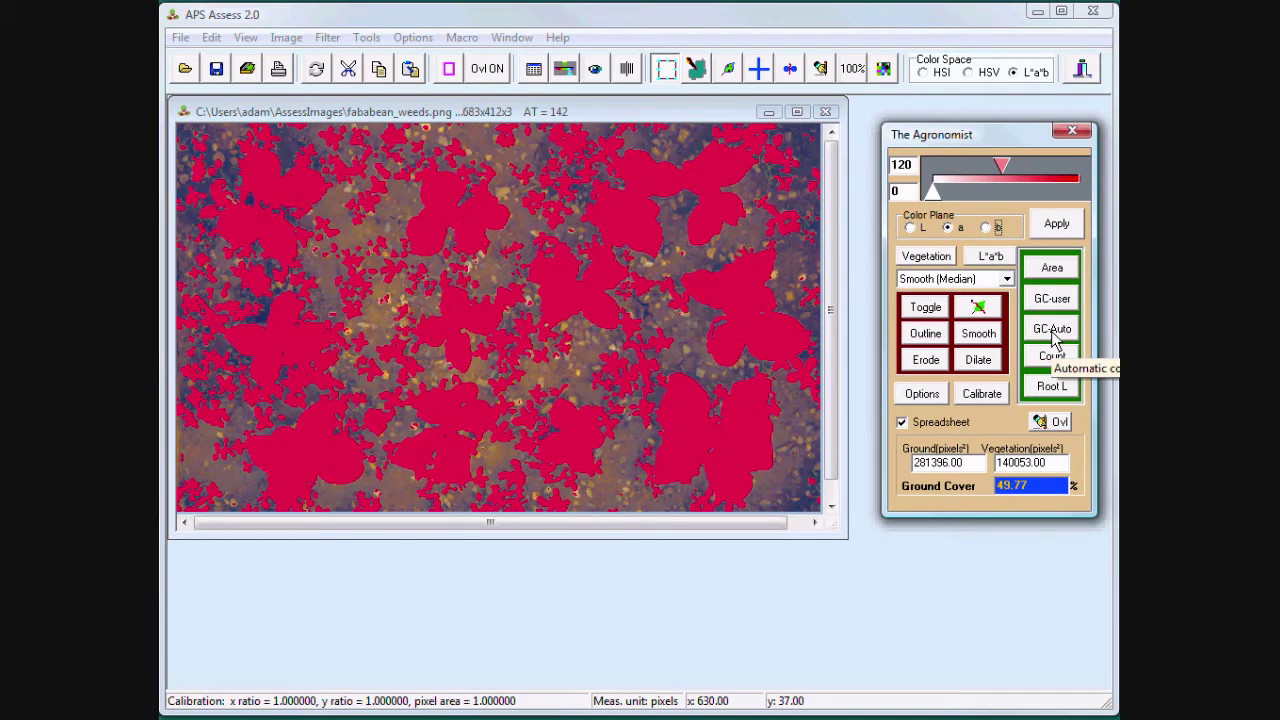
pyautogui.click(927, 257)
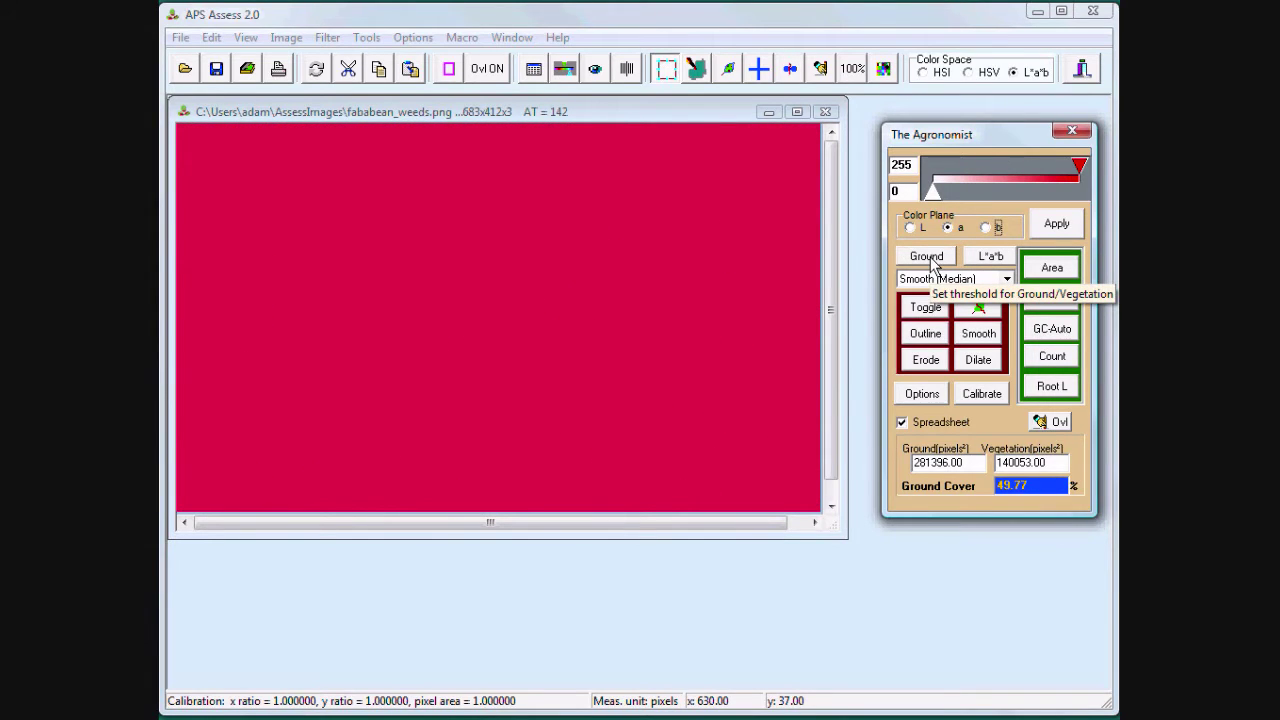
pyautogui.click(931, 260)
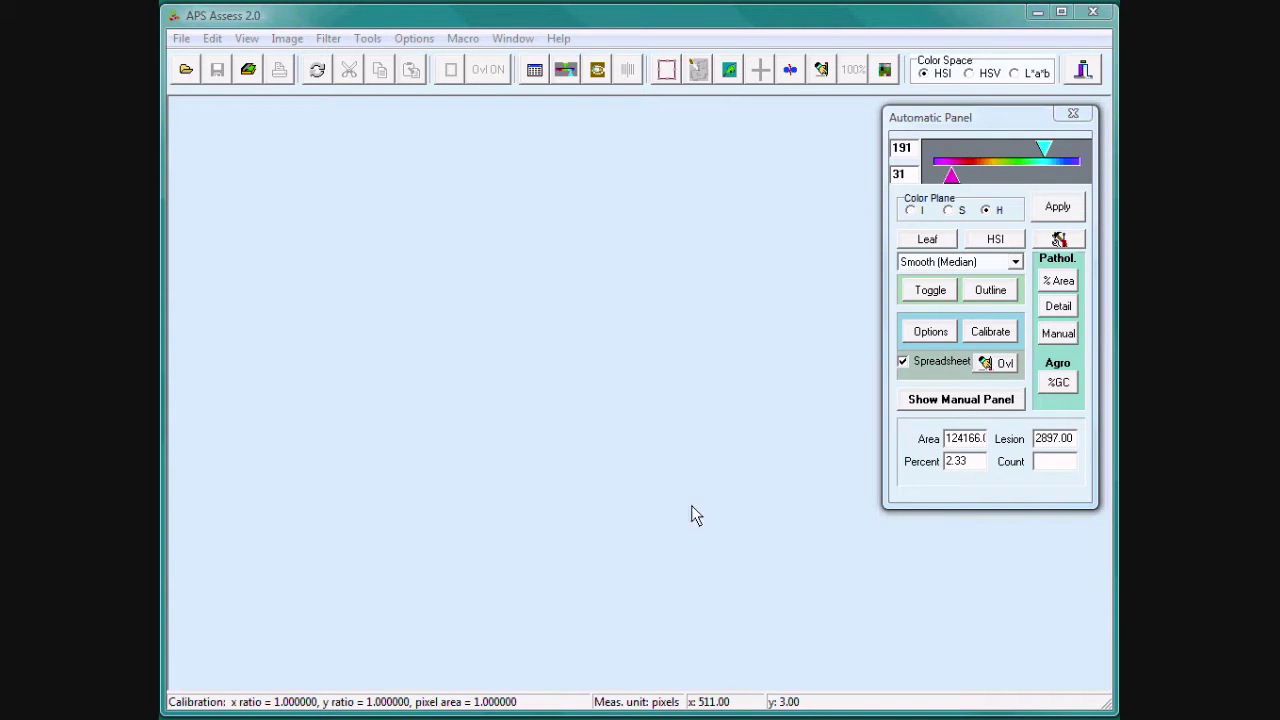
# Step: Open the ccpm14.tif image, calculate its percent infected area automatically and check the leaf and lesion thresholds
pyautogui.click(189, 74)
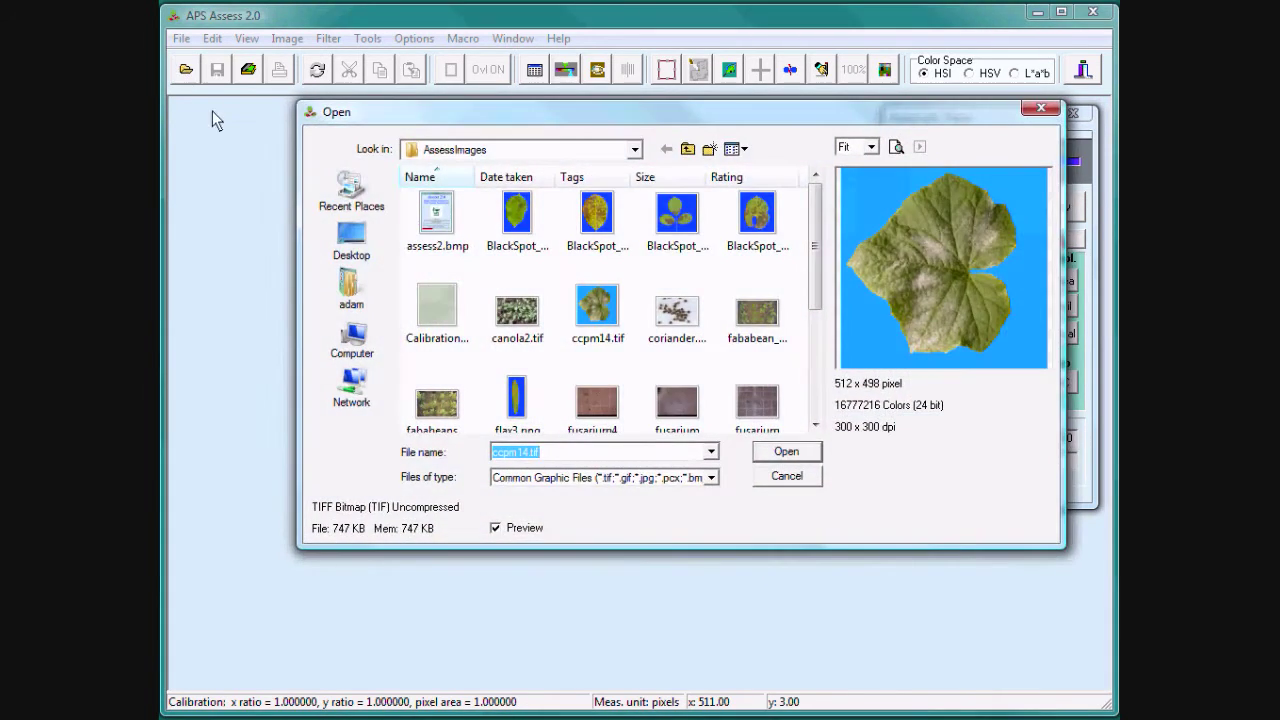
pyautogui.click(782, 451)
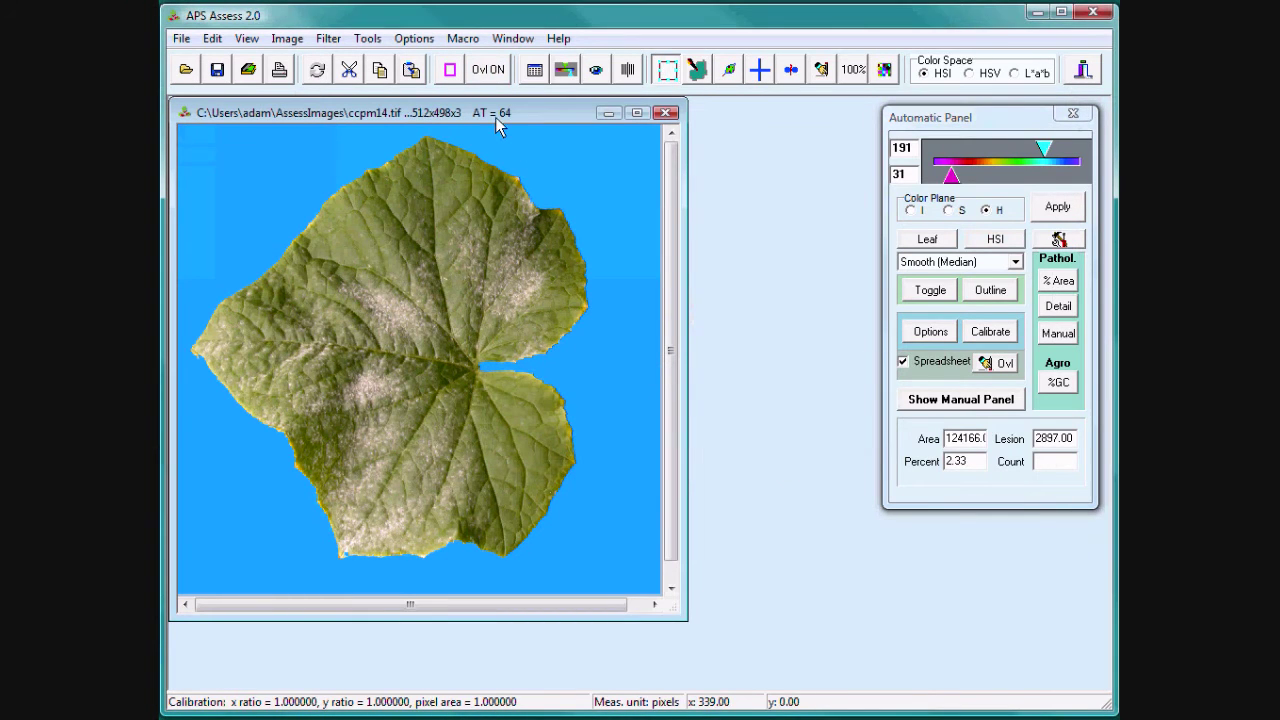
pyautogui.click(1056, 285)
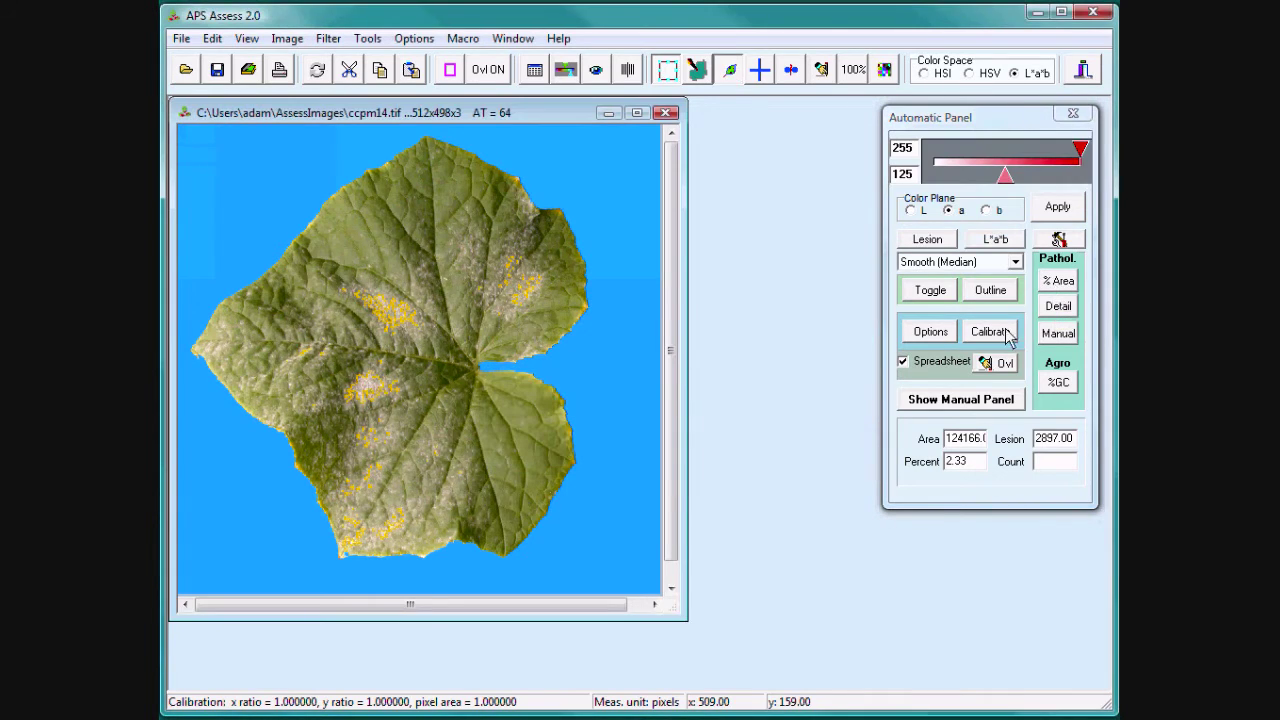
pyautogui.click(925, 242)
pyautogui.click(925, 242)
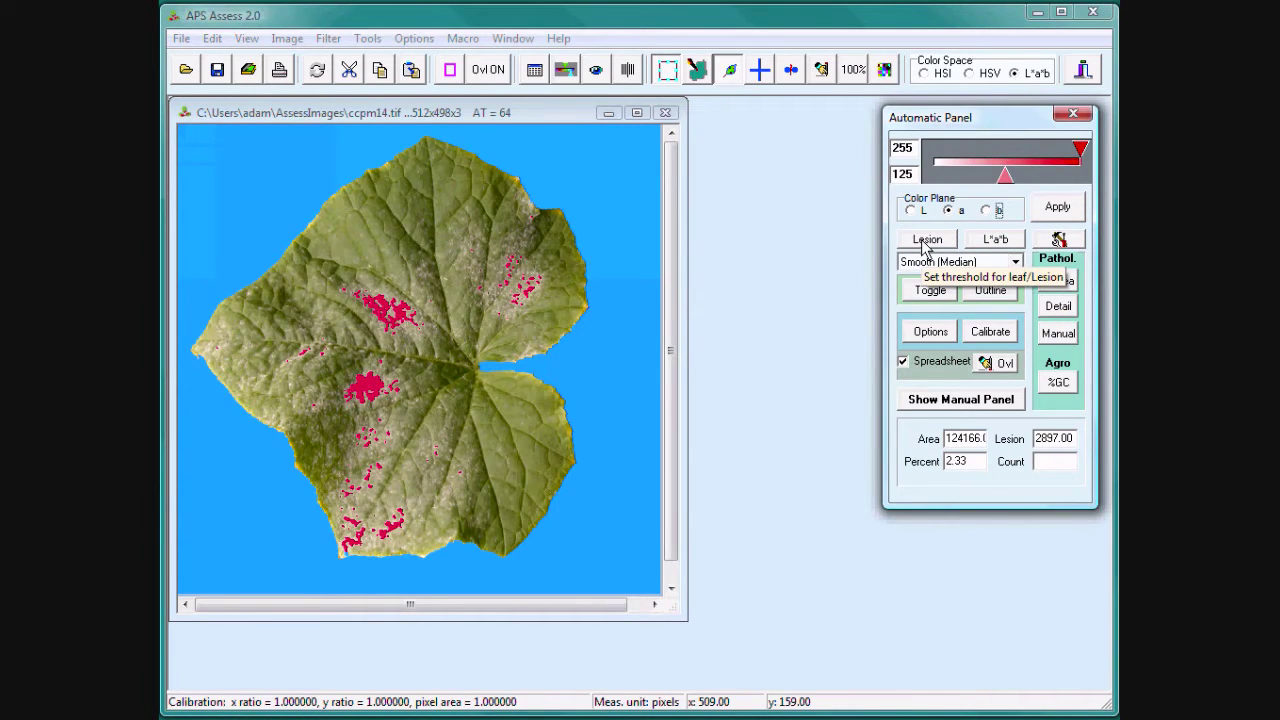
# Step: Using the Manual panel and the HSI color space, set the leaf threshold on the H plane to 11–155
pyautogui.click(936, 401)
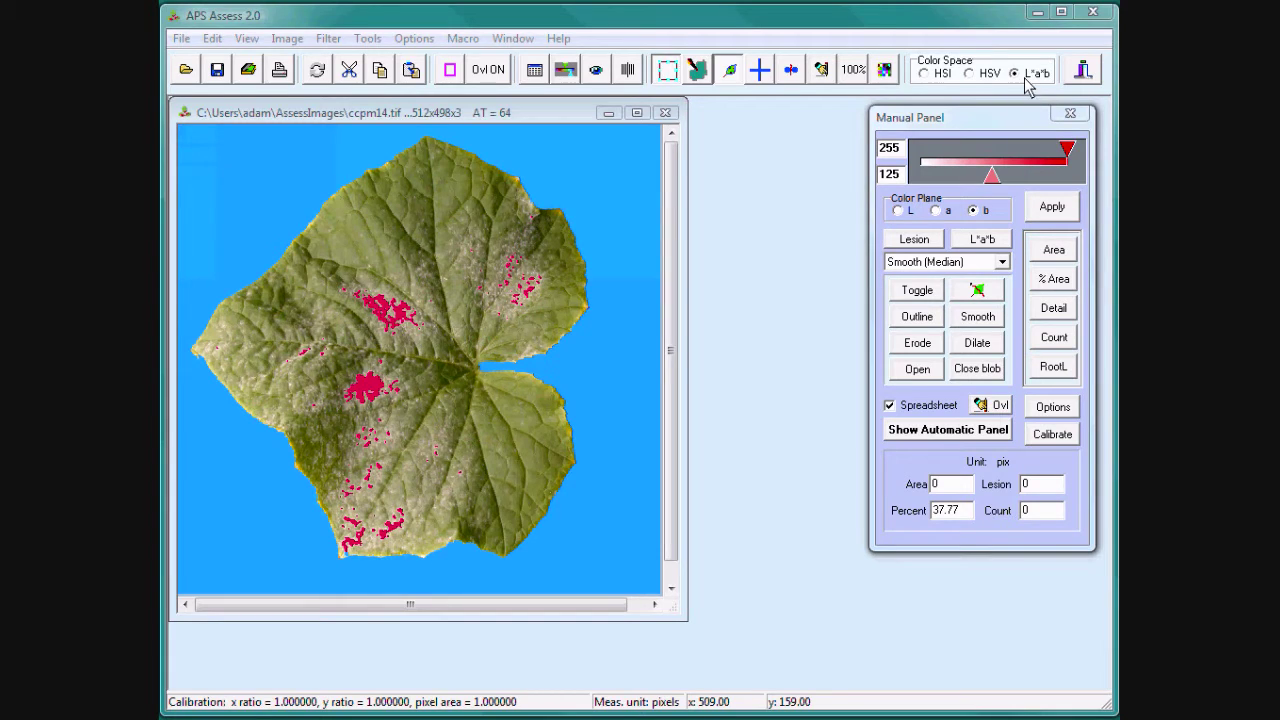
pyautogui.click(925, 75)
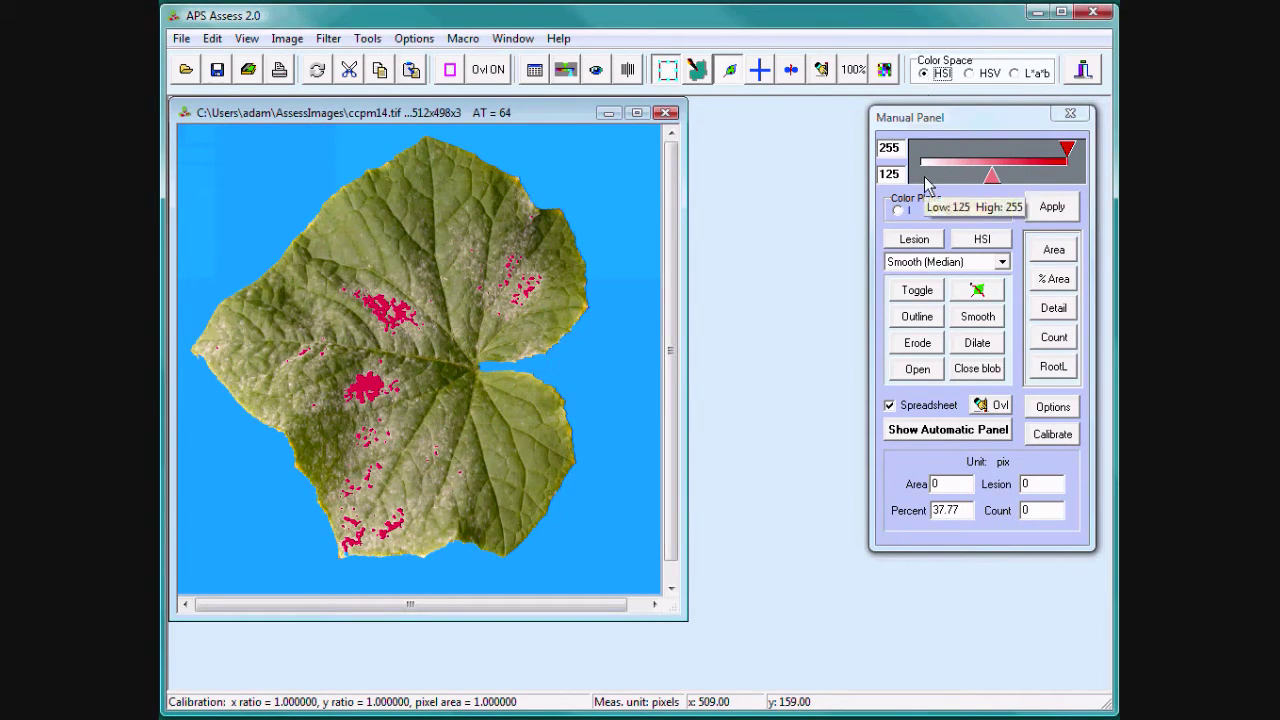
pyautogui.click(918, 241)
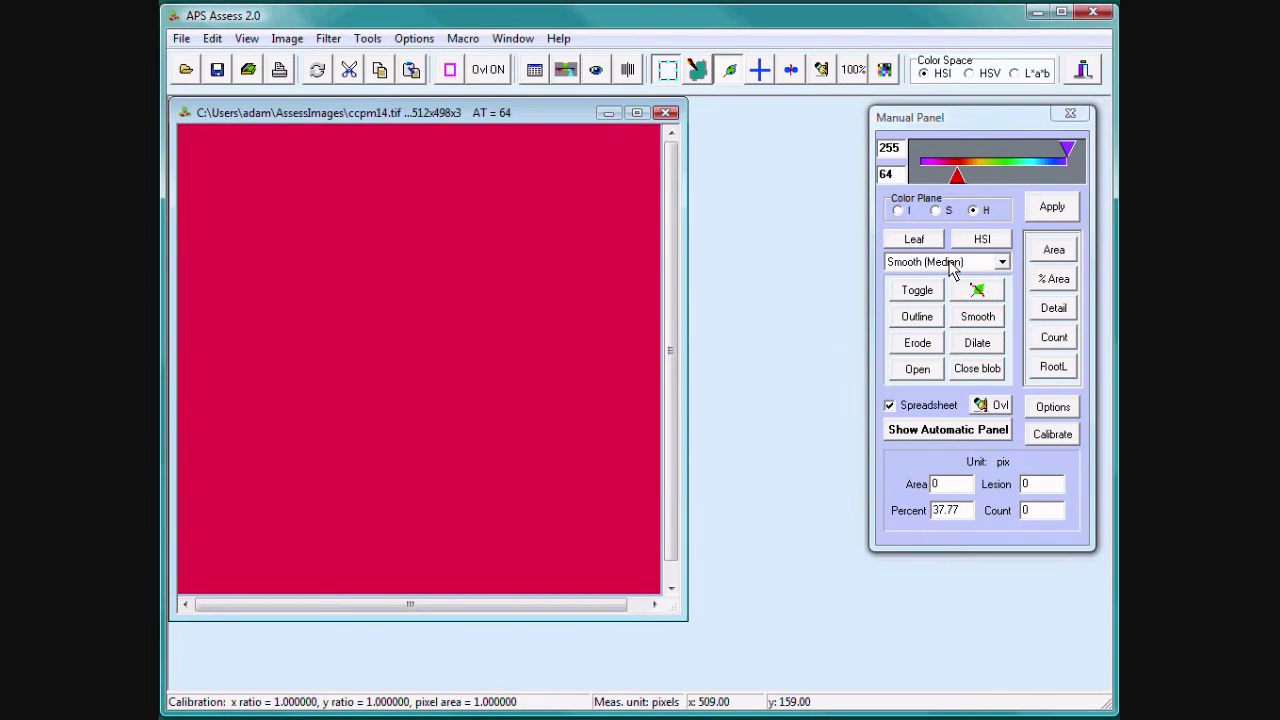
pyautogui.moveTo(957, 177); pyautogui.dragTo(930, 185)
pyautogui.moveTo(1067, 150); pyautogui.dragTo(1030, 158)
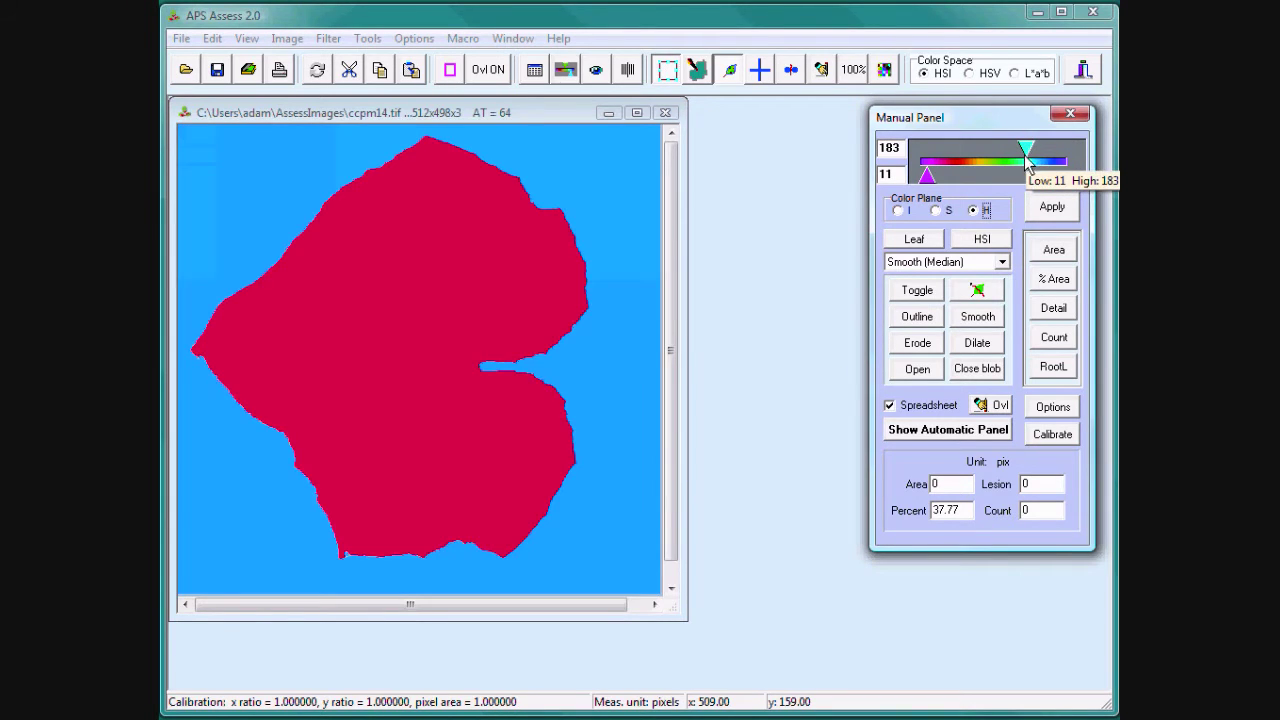
pyautogui.moveTo(1027, 153); pyautogui.dragTo(1018, 158)
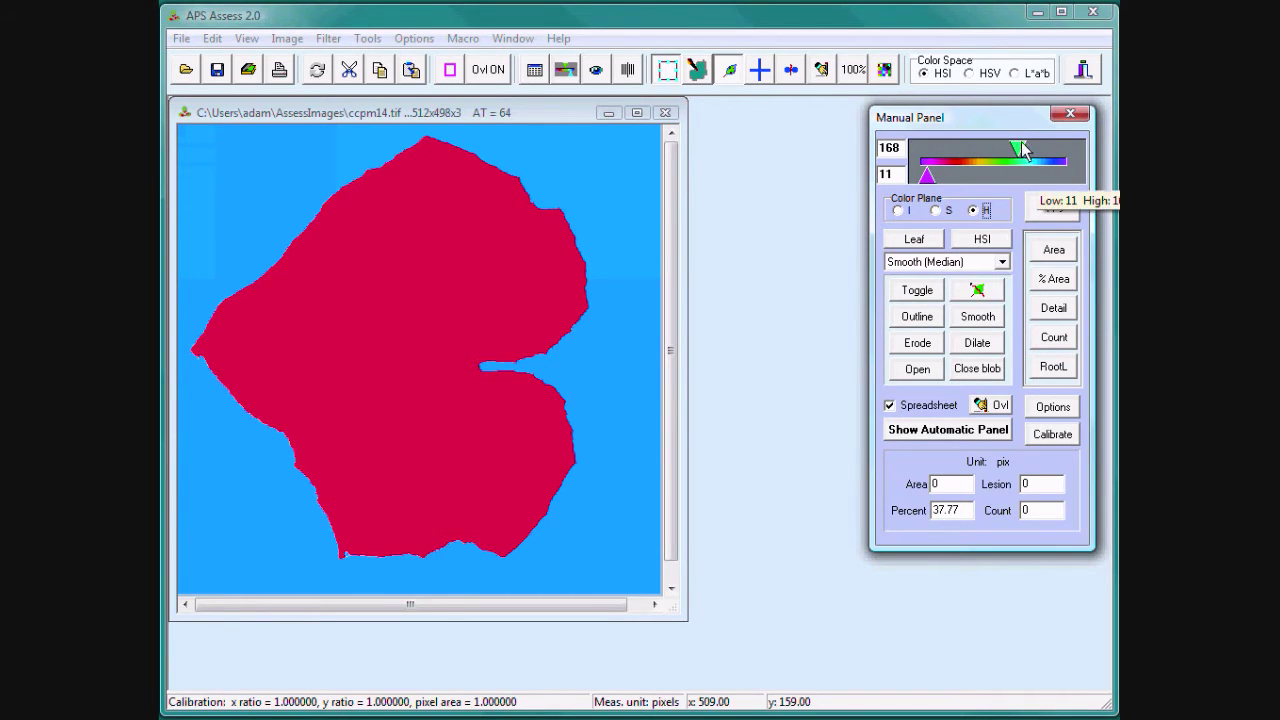
pyautogui.moveTo(1017, 150); pyautogui.dragTo(1012, 151)
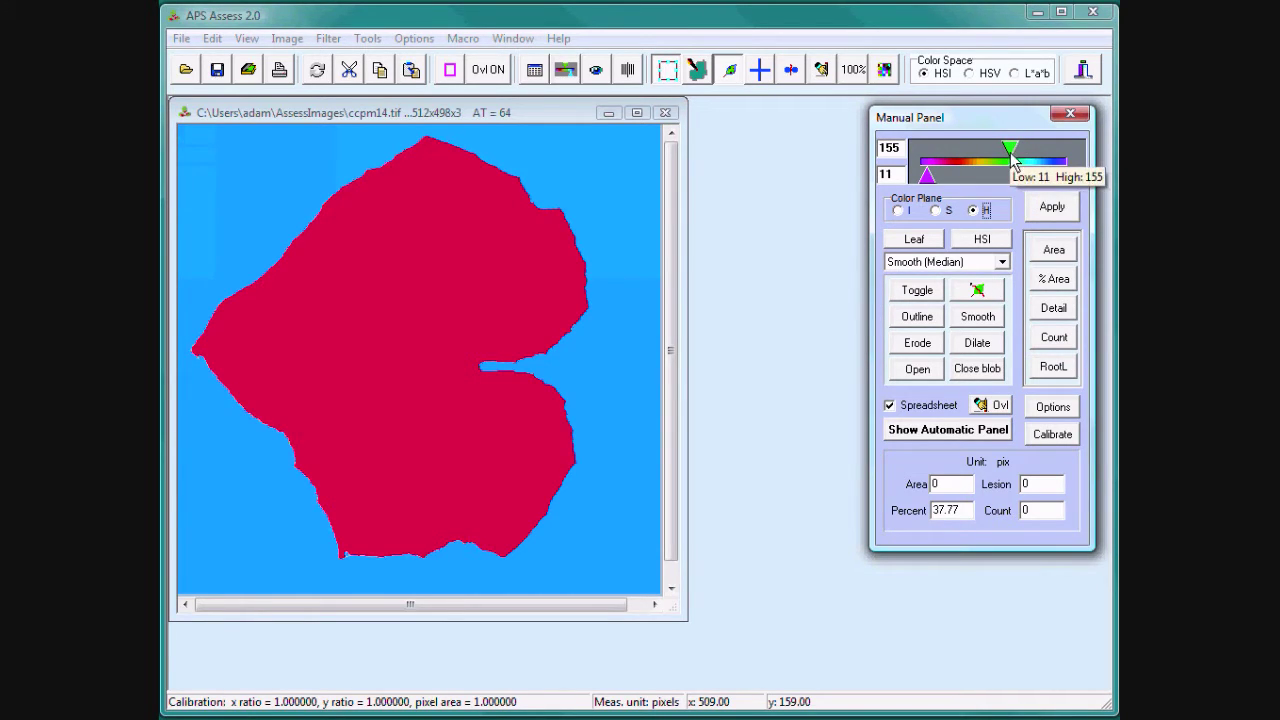
# Step: Set the lesion threshold on the S plane to 10–44 to select the mildew patches on the leaf
pyautogui.click(917, 242)
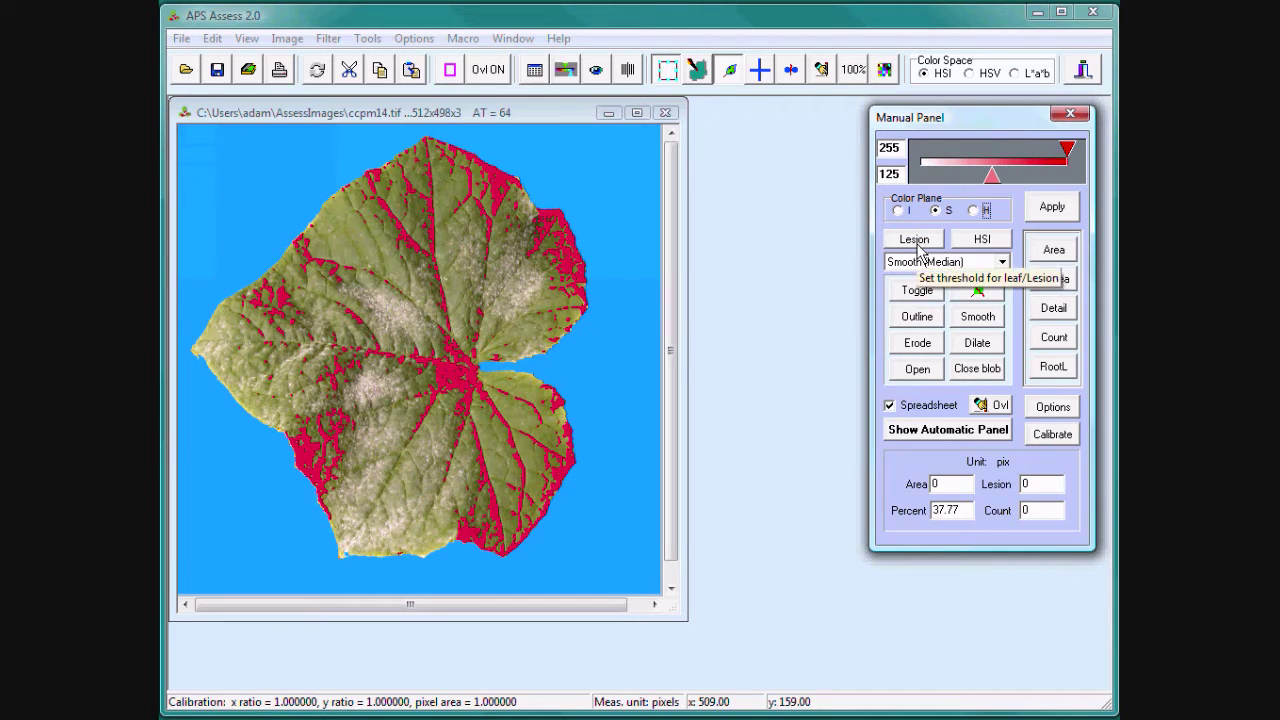
pyautogui.moveTo(991, 182); pyautogui.dragTo(926, 178)
pyautogui.moveTo(1067, 163); pyautogui.dragTo(951, 163)
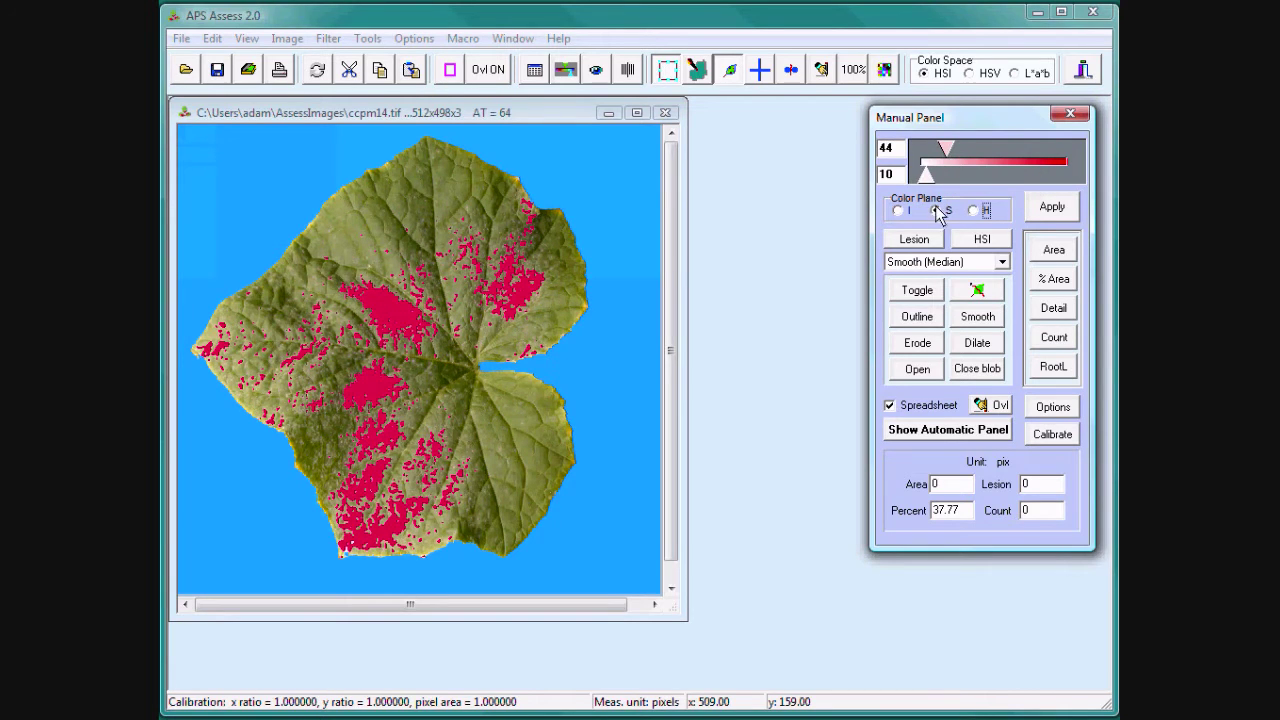
# Step: Compare the lesion overlay with the original mildewed leaf and calculate its percent infected area
pyautogui.click(920, 242)
pyautogui.click(921, 244)
pyautogui.click(920, 294)
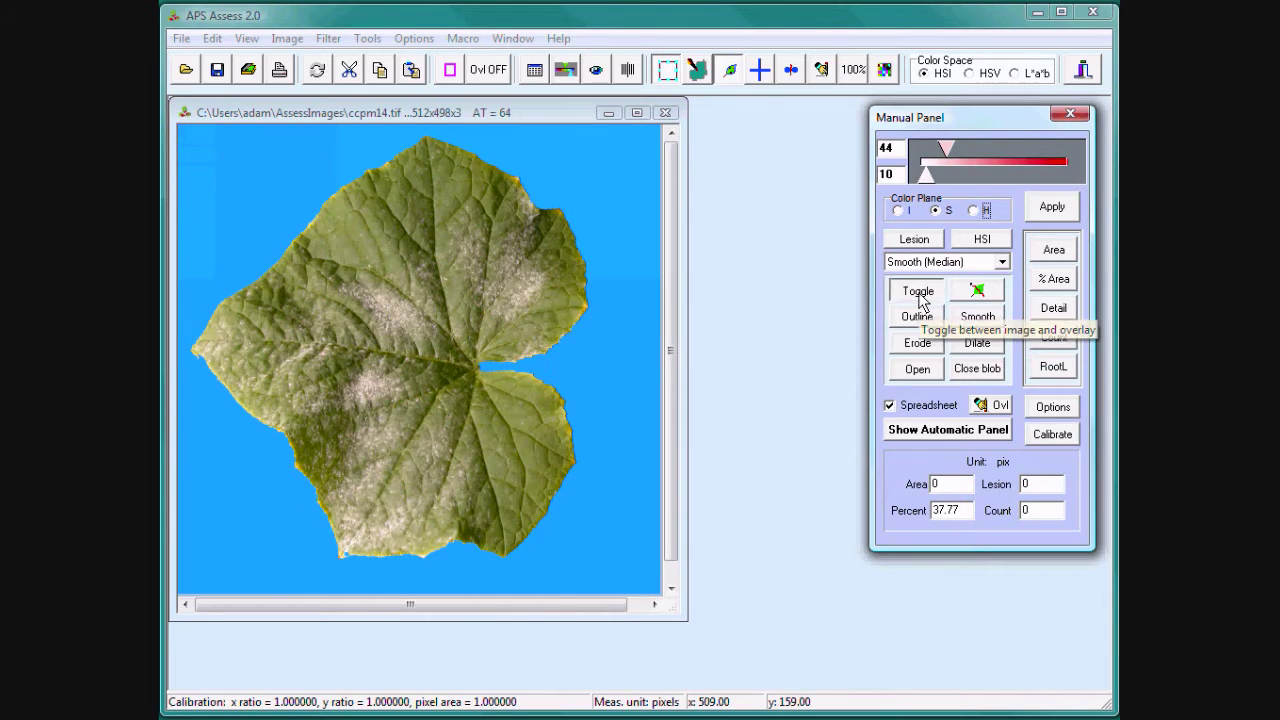
pyautogui.click(920, 294)
pyautogui.click(920, 294)
pyautogui.click(920, 294)
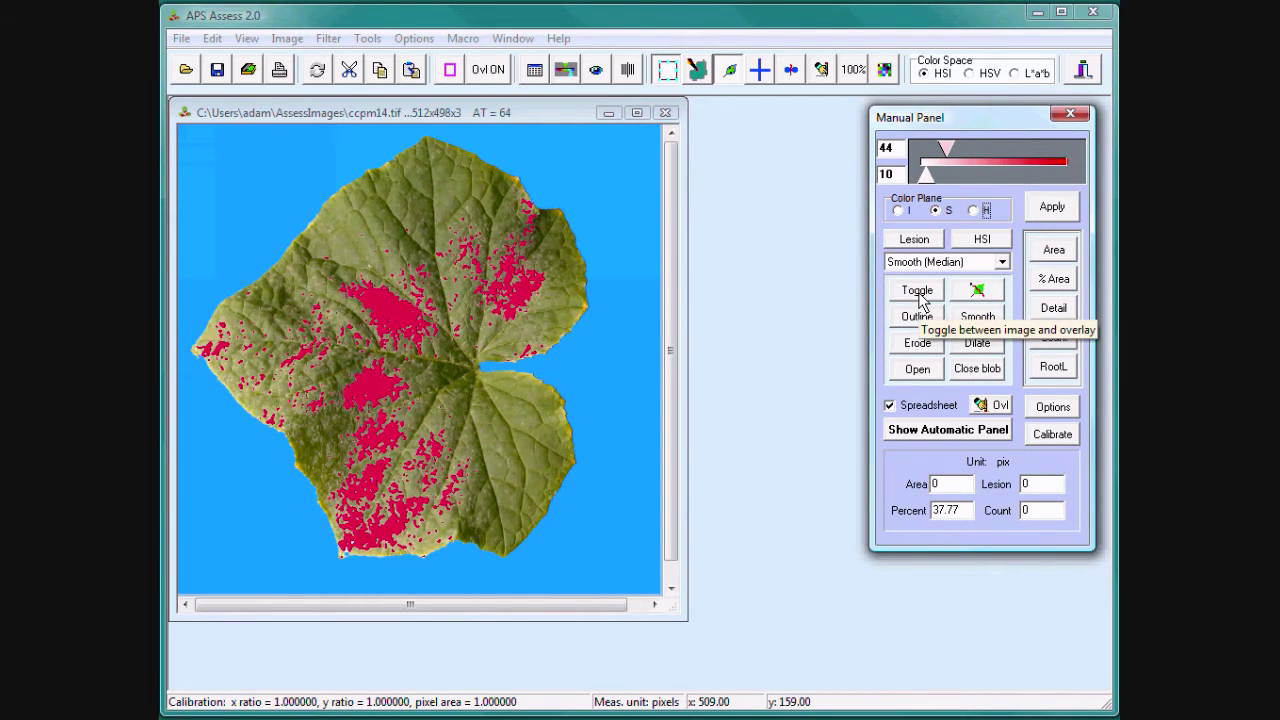
pyautogui.click(1055, 283)
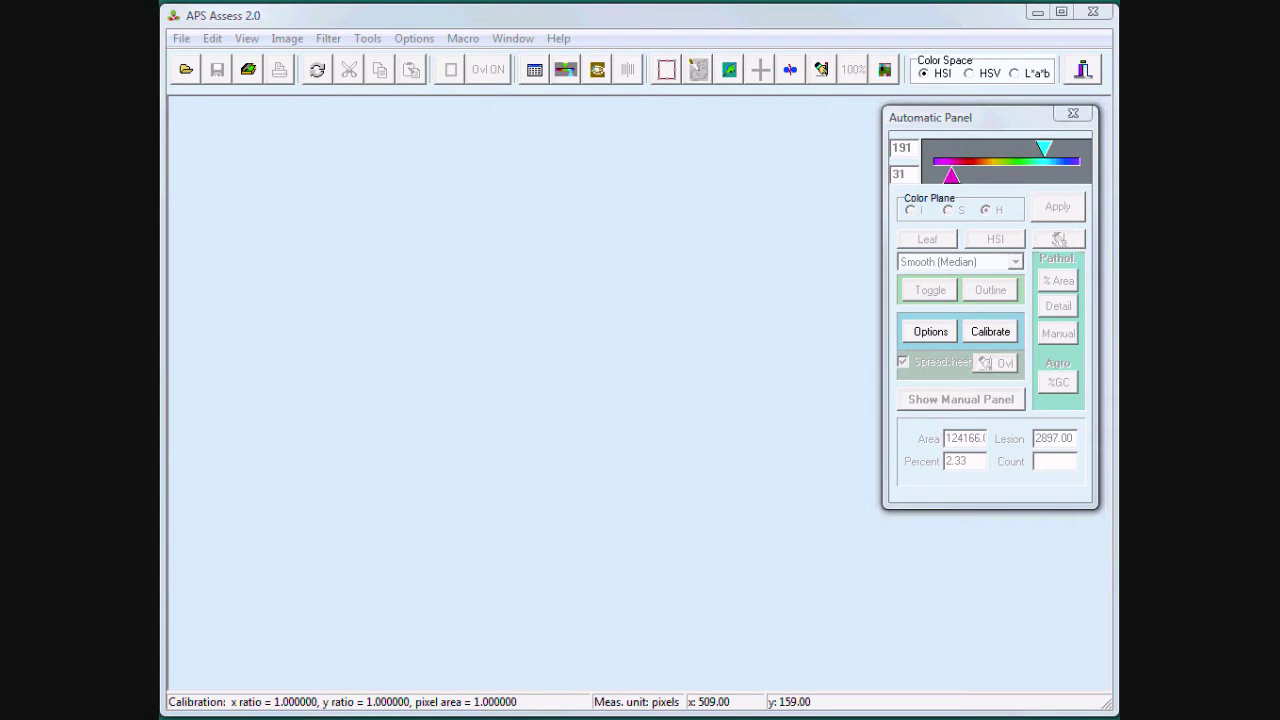
# Step: Open the image of the green leaf with brown blotches, centre its window and use the HSI color space
pyautogui.click(184, 71)
pyautogui.click(776, 452)
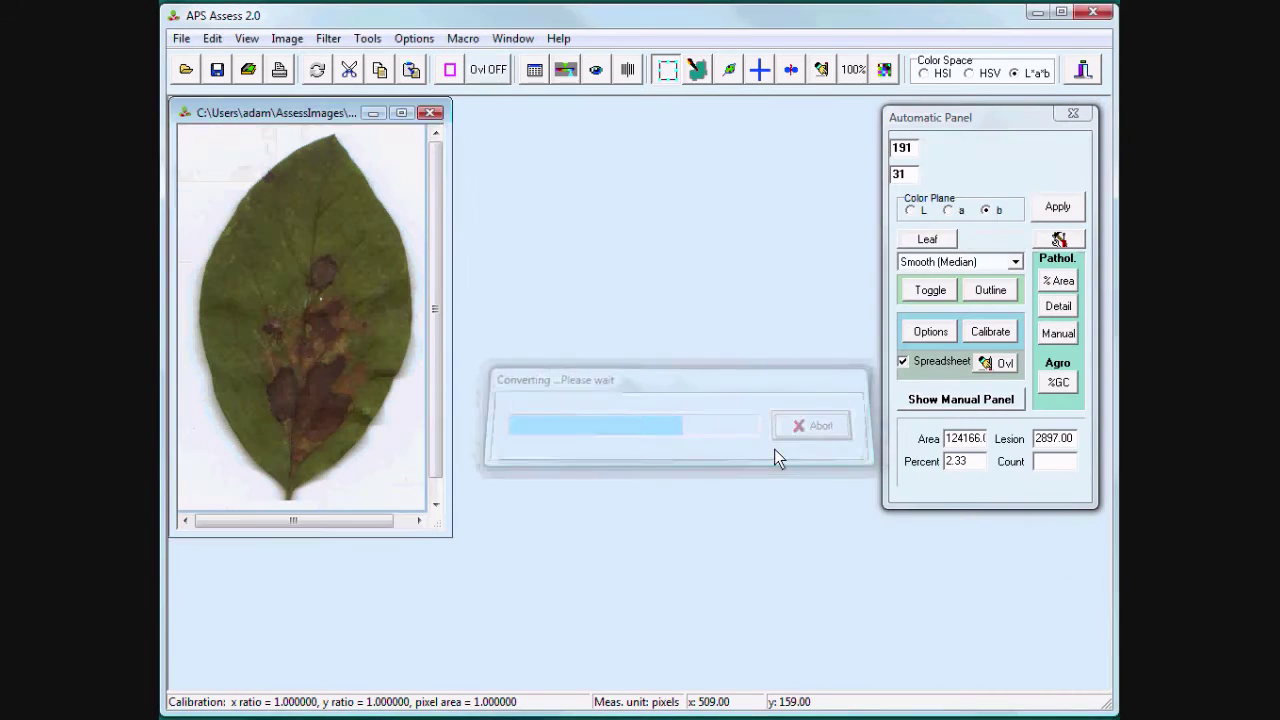
pyautogui.moveTo(298, 113); pyautogui.dragTo(518, 147)
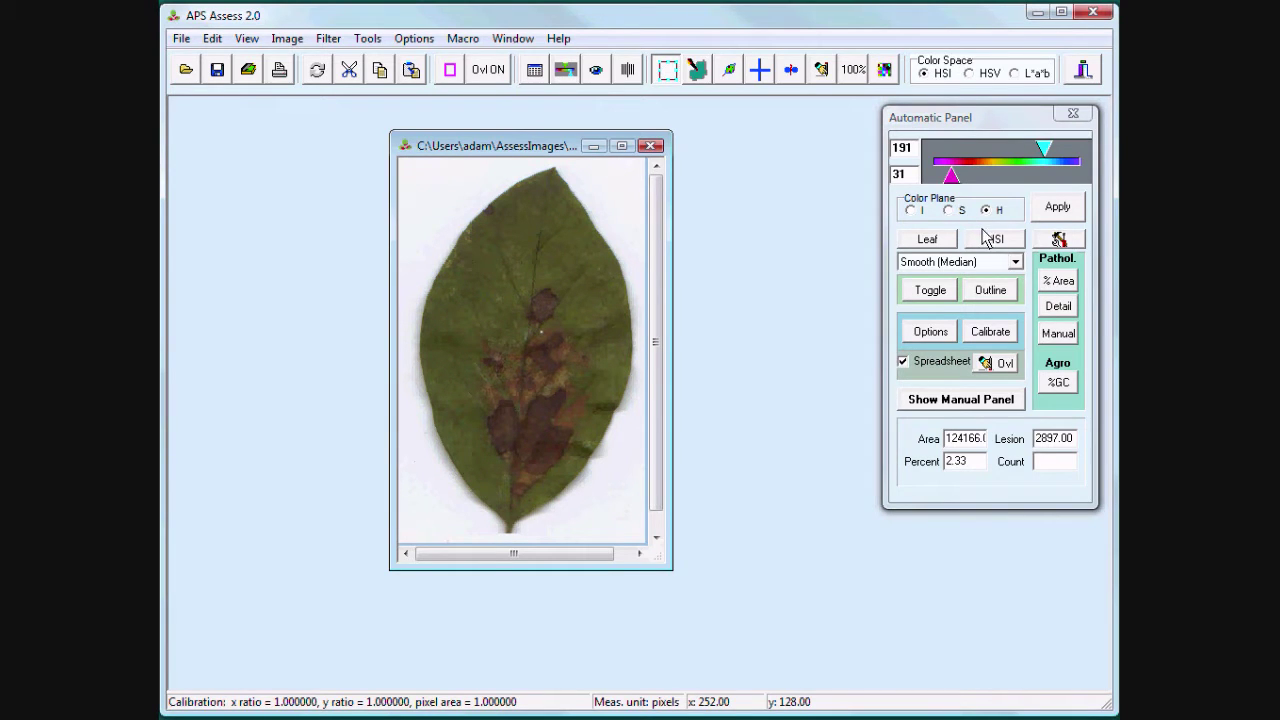
# Step: Set the leaf threshold on the S plane to 23–245 to cover the whole leaf, and turn on the leaf mask
pyautogui.click(949, 211)
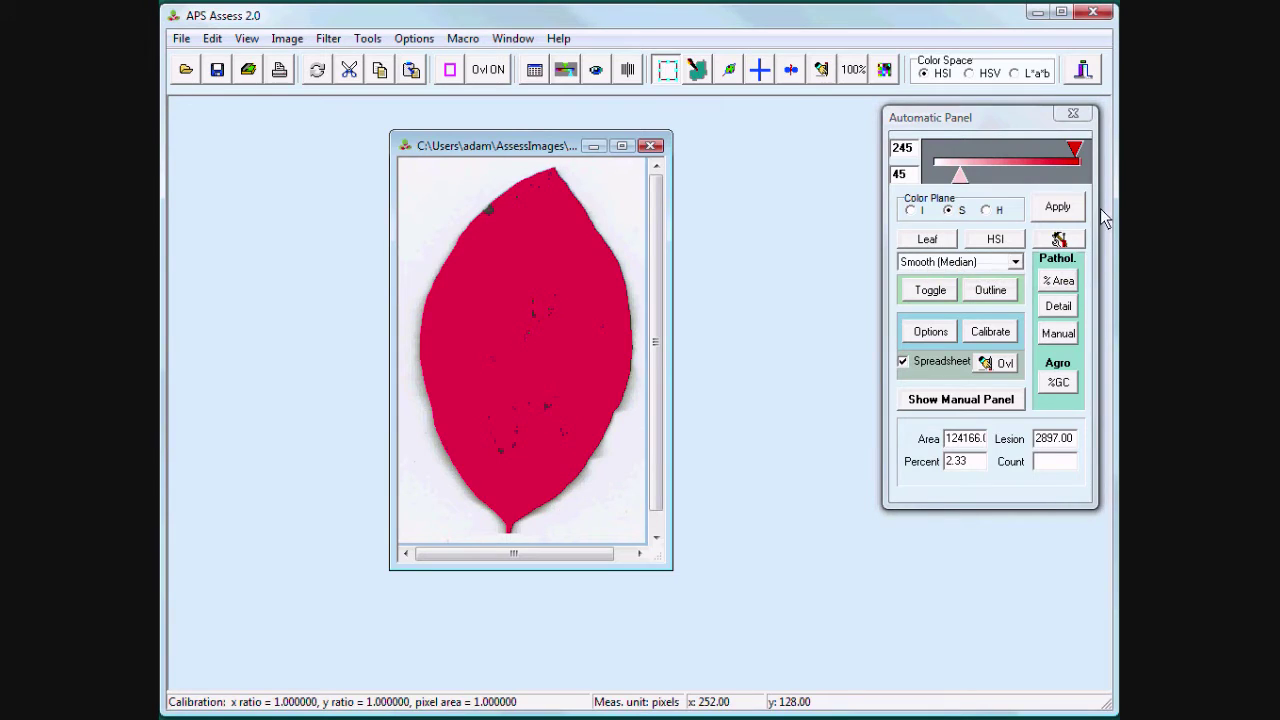
pyautogui.moveTo(957, 179); pyautogui.dragTo(956, 182)
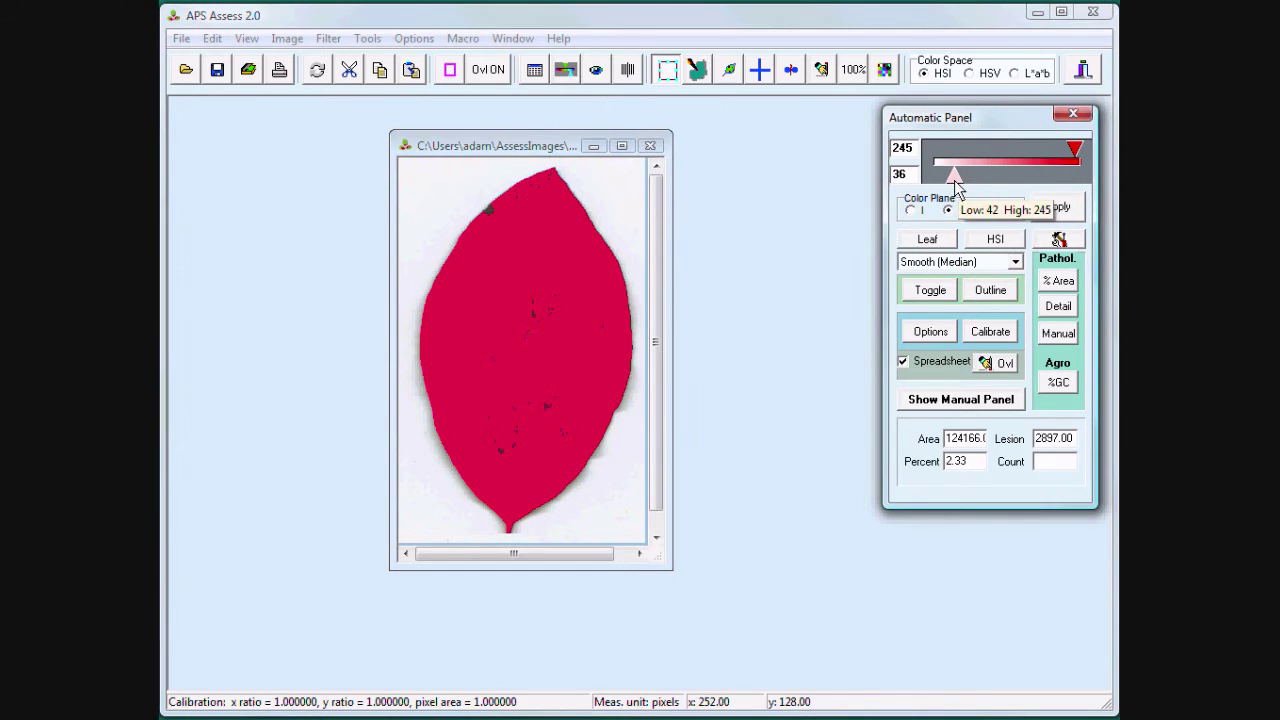
pyautogui.moveTo(953, 179); pyautogui.dragTo(948, 184)
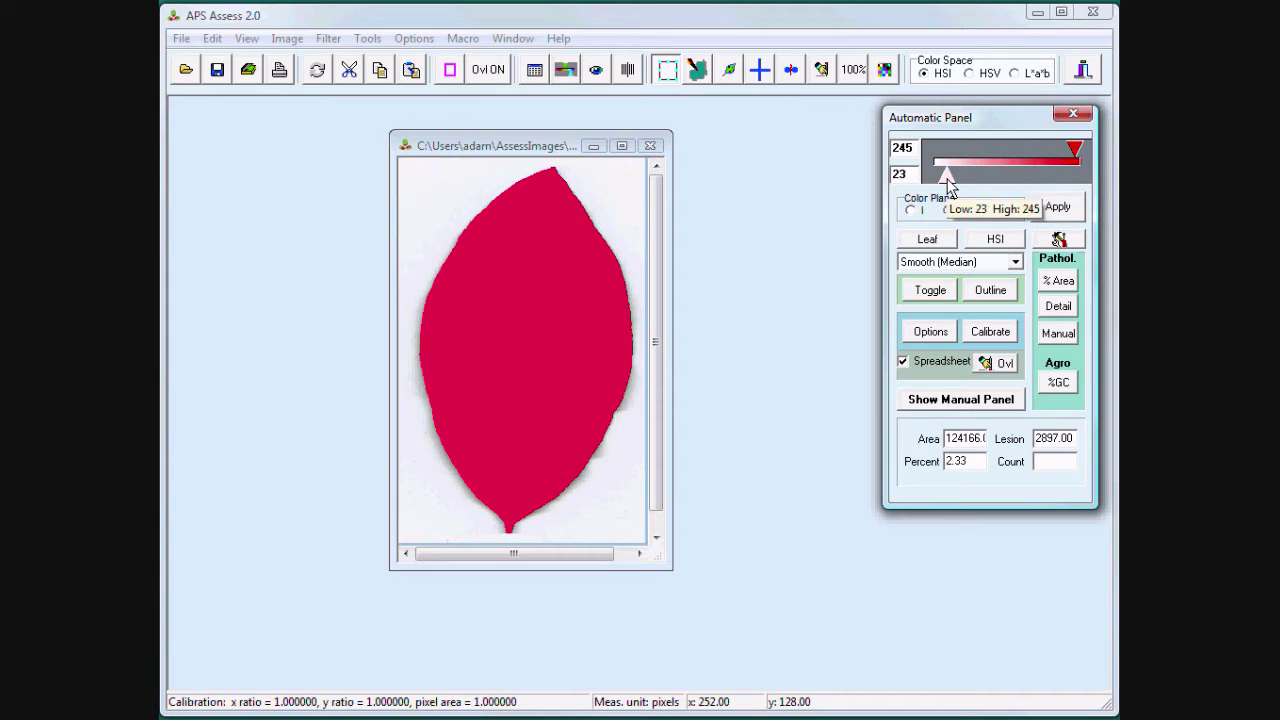
pyautogui.click(731, 80)
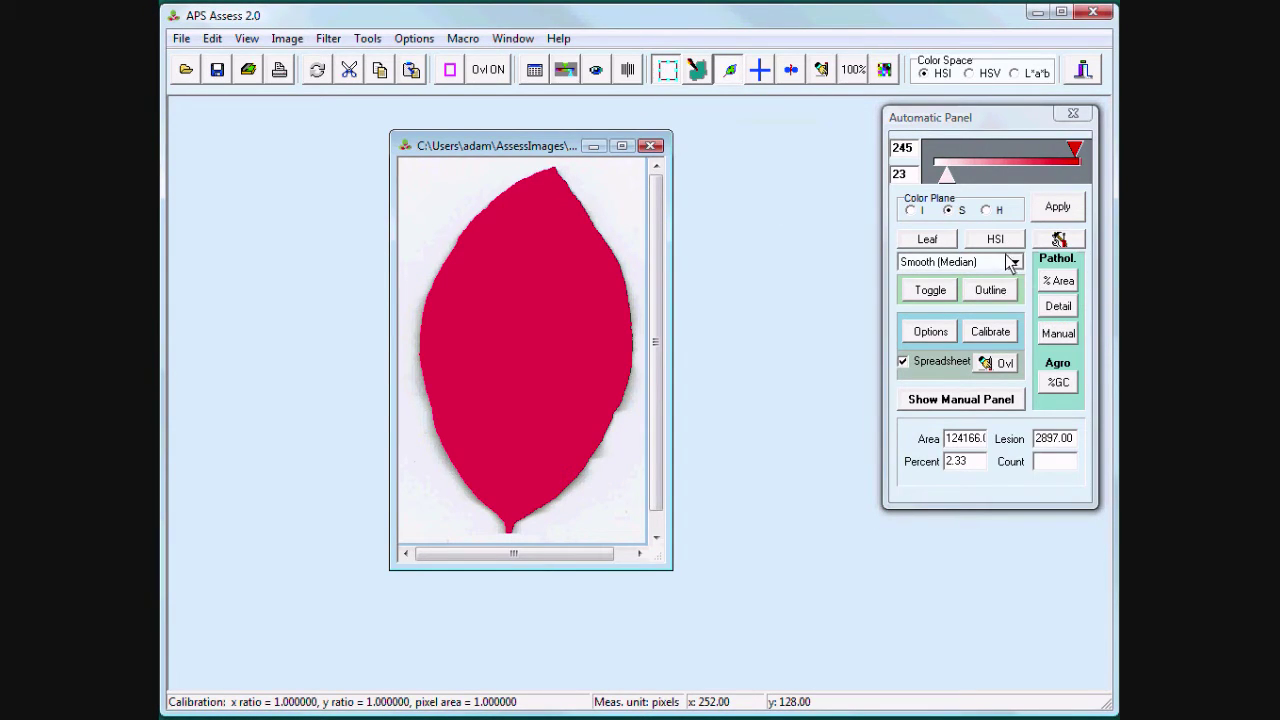
# Step: Set the lesion threshold on the H plane to 31–83 to select the brown blotches
pyautogui.click(928, 243)
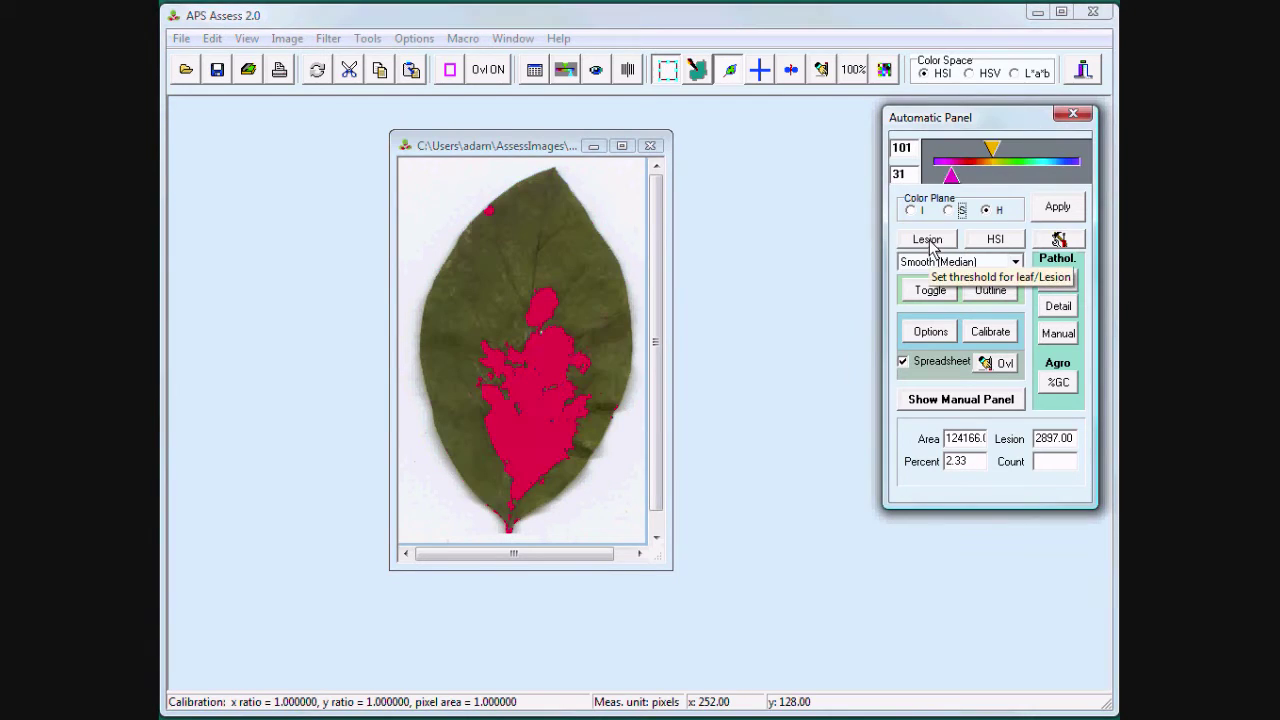
pyautogui.moveTo(992, 149); pyautogui.dragTo(982, 156)
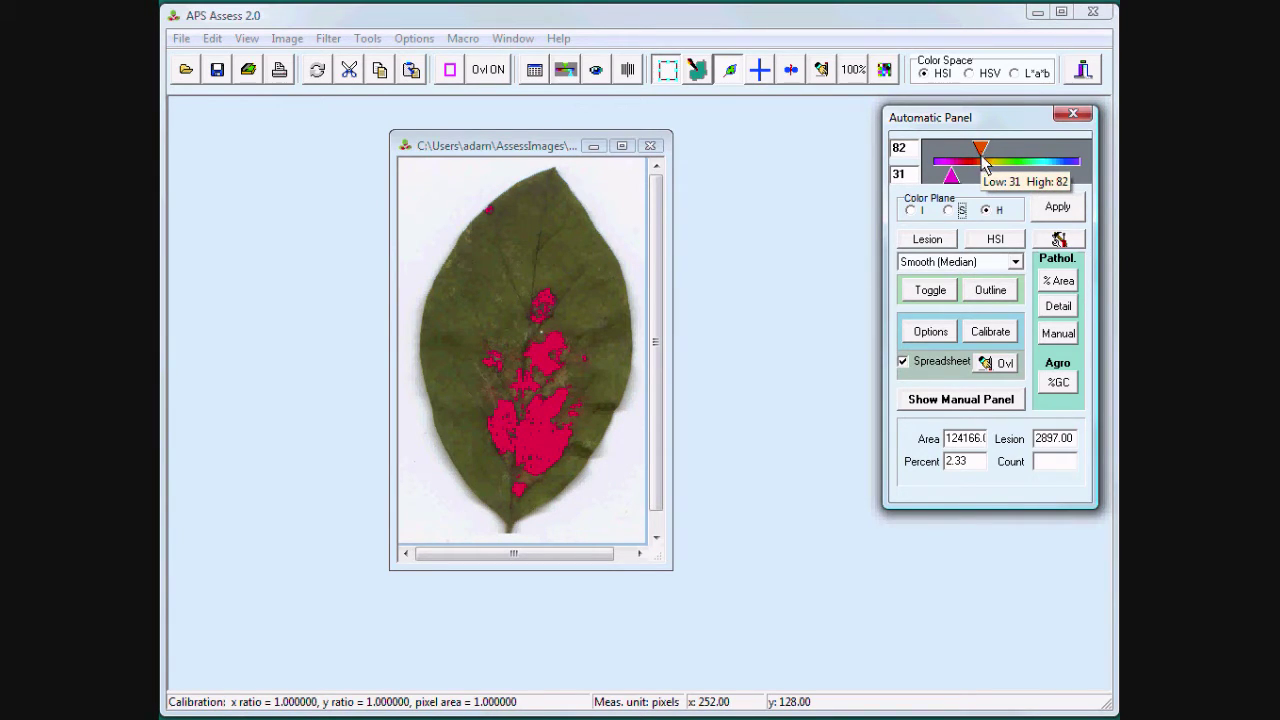
pyautogui.moveTo(982, 155); pyautogui.dragTo(982, 155)
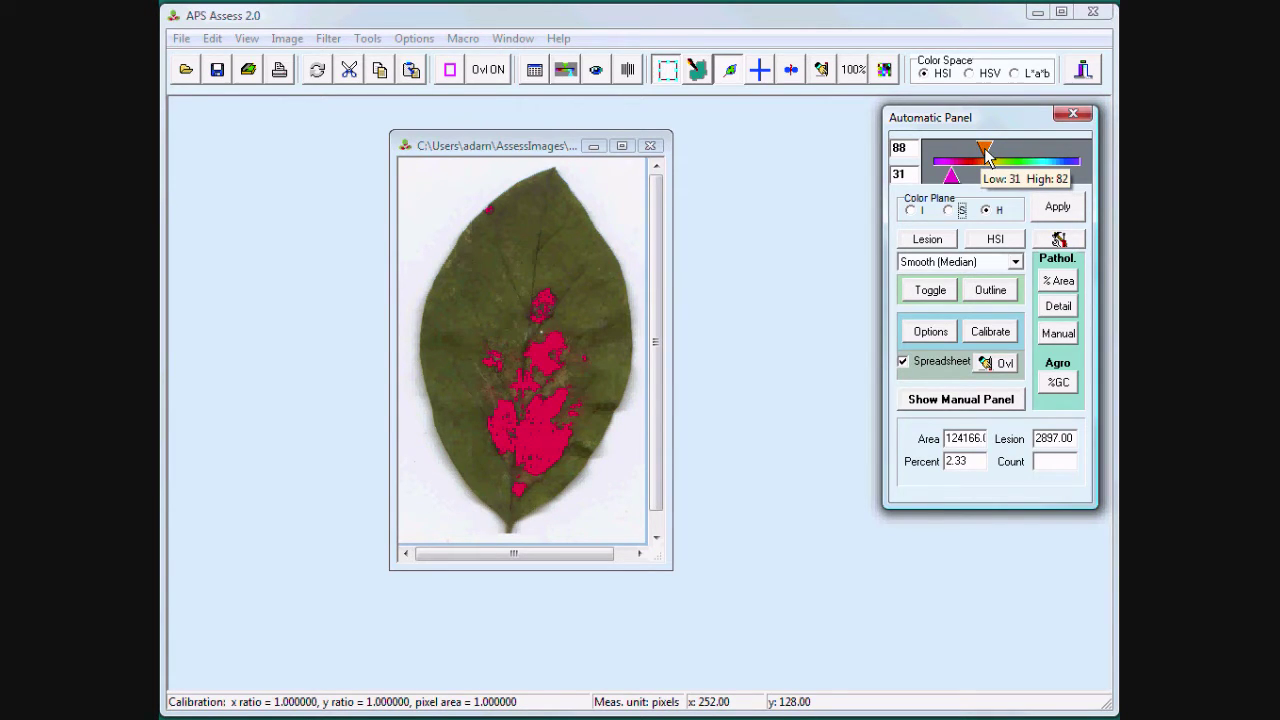
pyautogui.moveTo(985, 150); pyautogui.dragTo(982, 152)
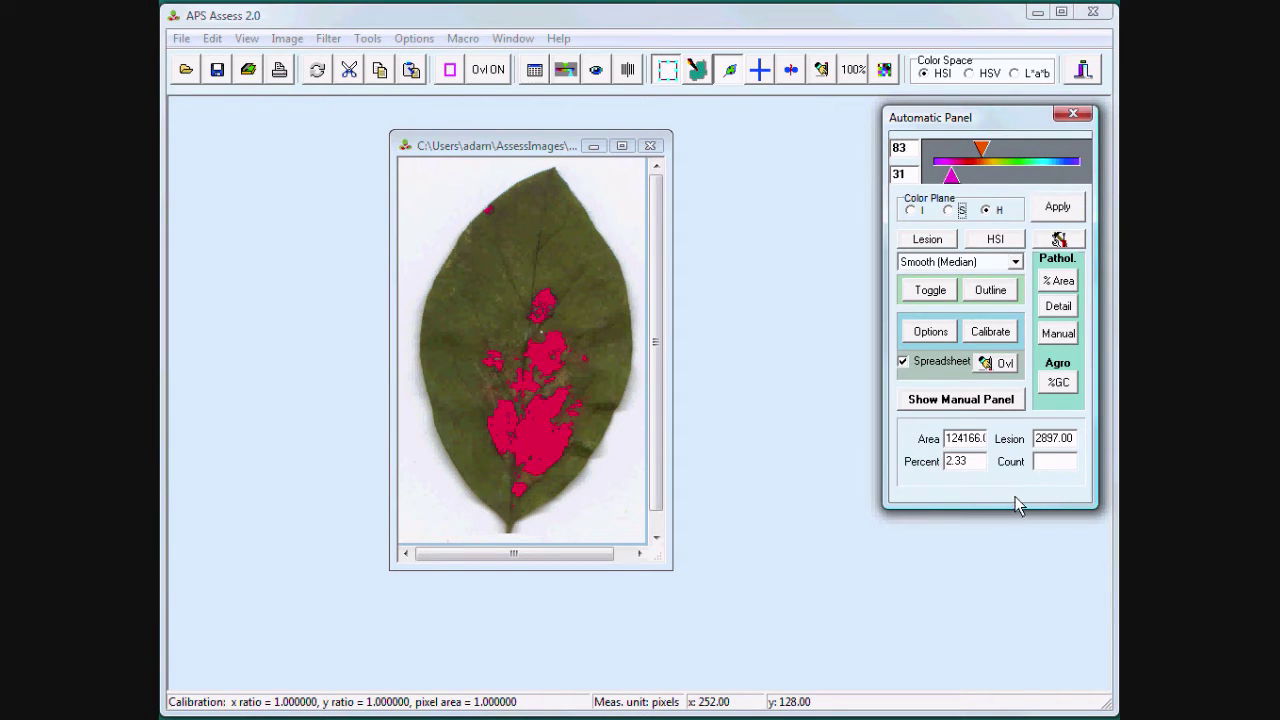
# Step: Compare the lesion overlay with the original blotched leaf and calculate its percent infected area
pyautogui.click(928, 293)
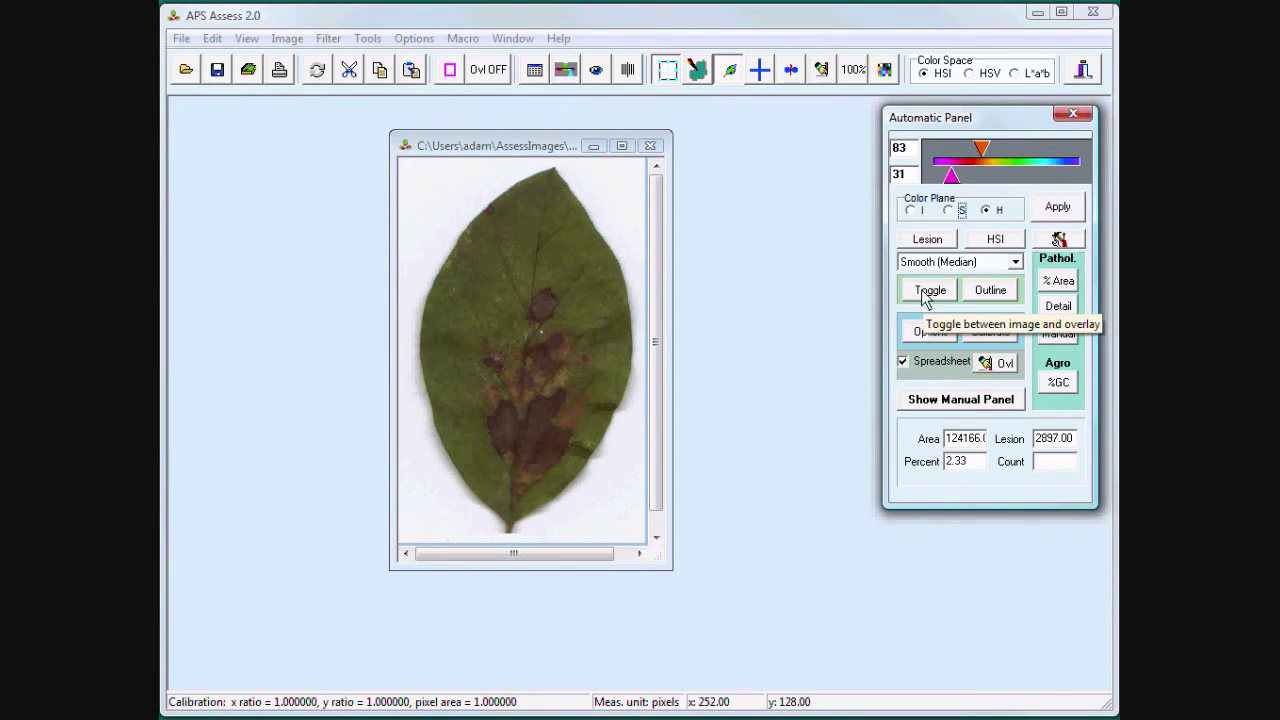
pyautogui.click(922, 296)
pyautogui.click(1056, 284)
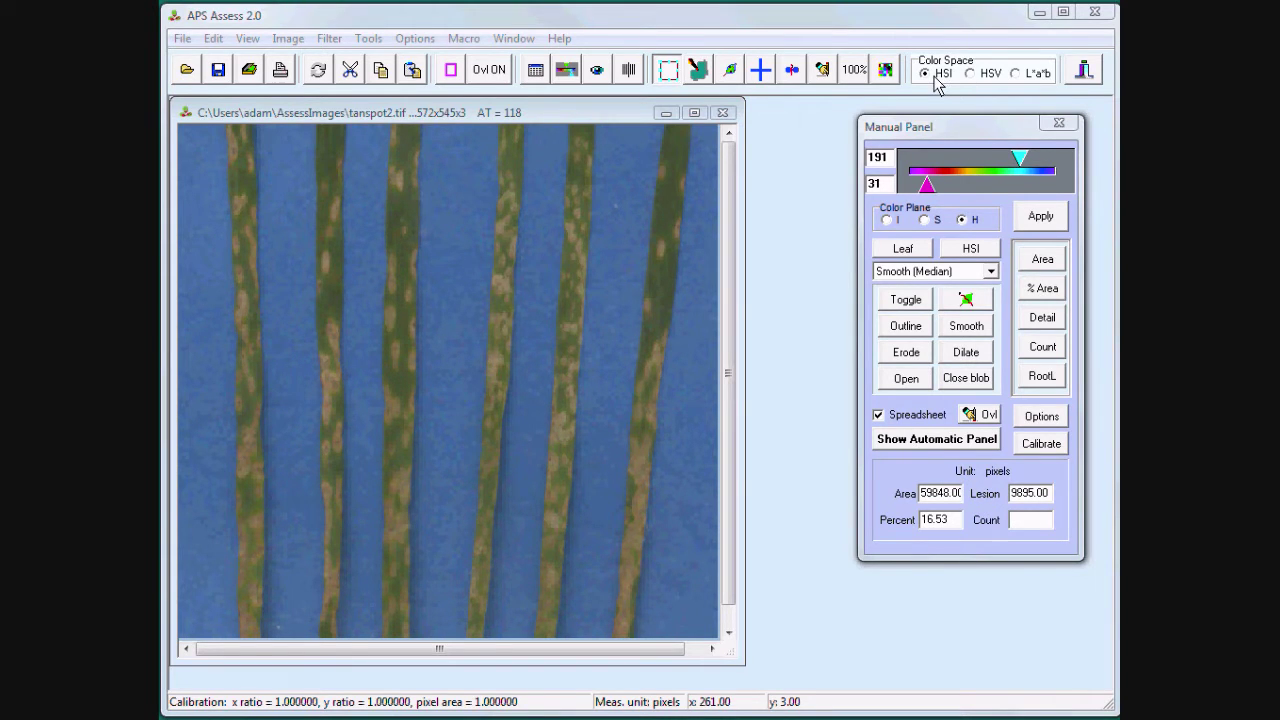
# Step: For tanspot2.tif, set the leaf threshold to 31–157 and the lesion threshold to 31–113 on the H plane
pyautogui.click(1040, 216)
pyautogui.moveTo(1021, 168)
pyautogui.mouseDown()
pyautogui.moveTo(988, 165)
pyautogui.moveTo(1001, 160)
pyautogui.mouseUp()
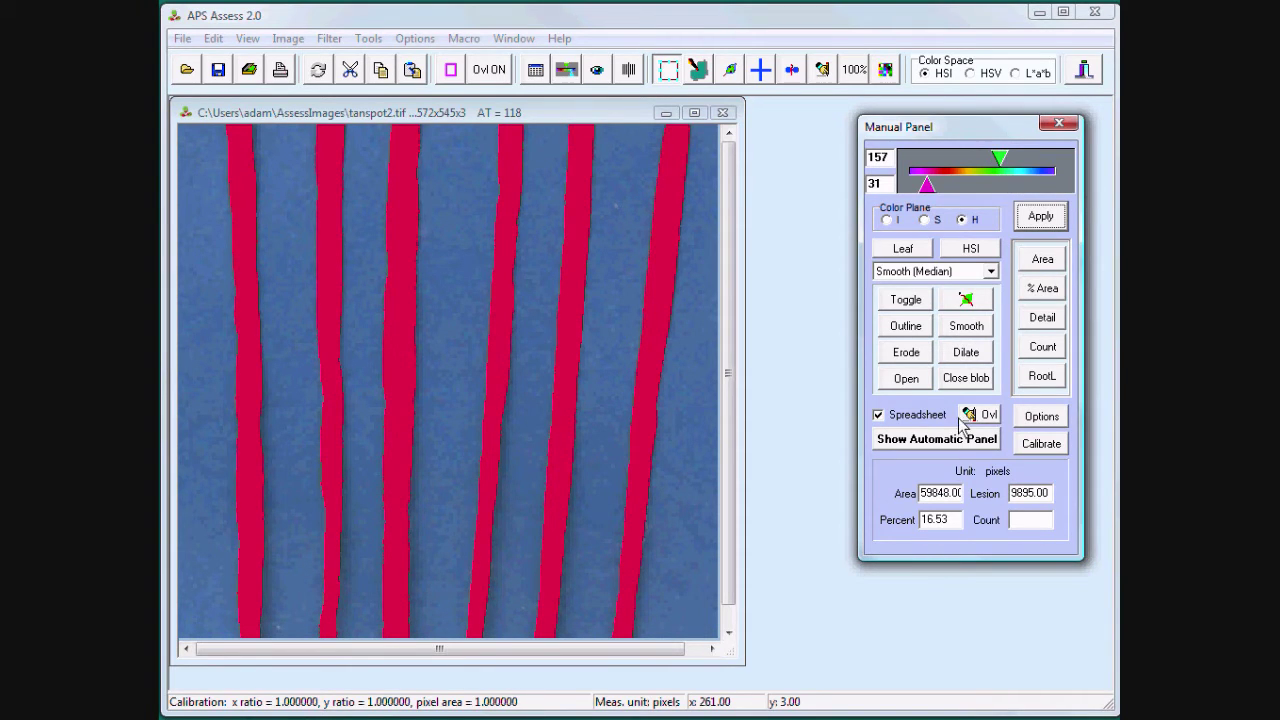
pyautogui.click(918, 257)
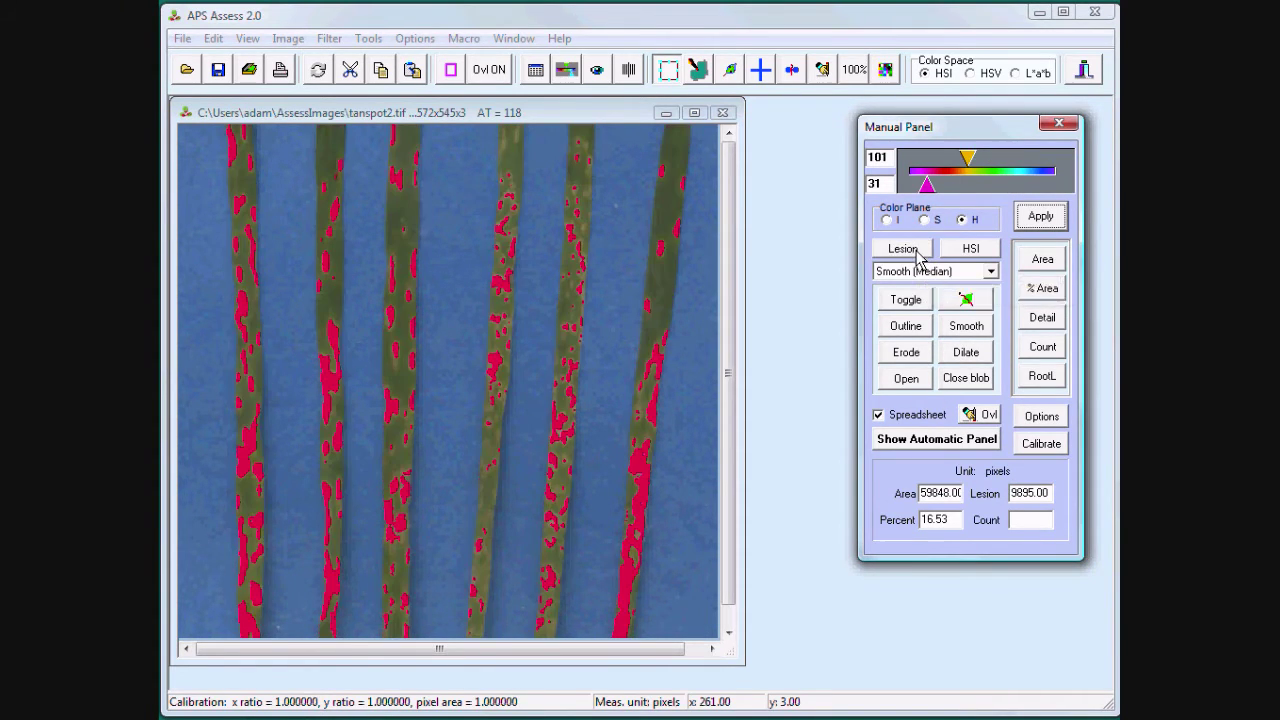
pyautogui.moveTo(968, 157); pyautogui.dragTo(974, 156)
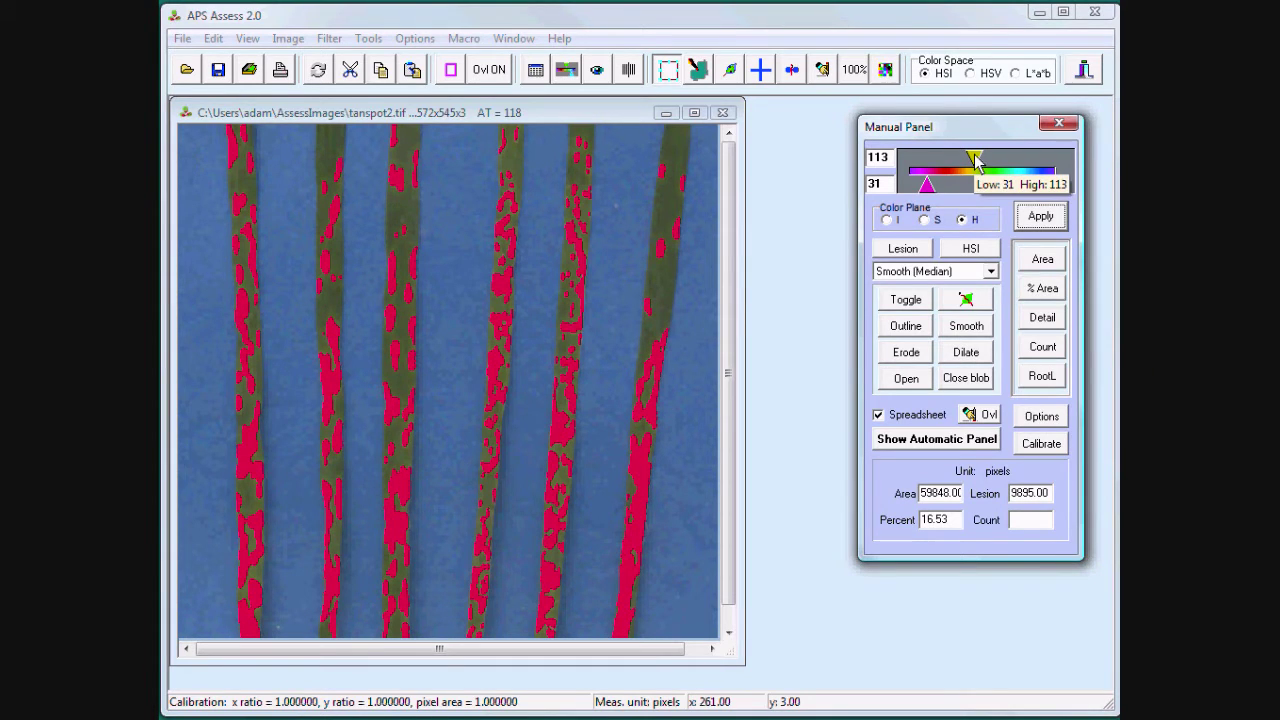
# Step: Check the lesion overlay against the tan spot leaves, and calculate their percent infected area and detailed measurements
pyautogui.click(906, 302)
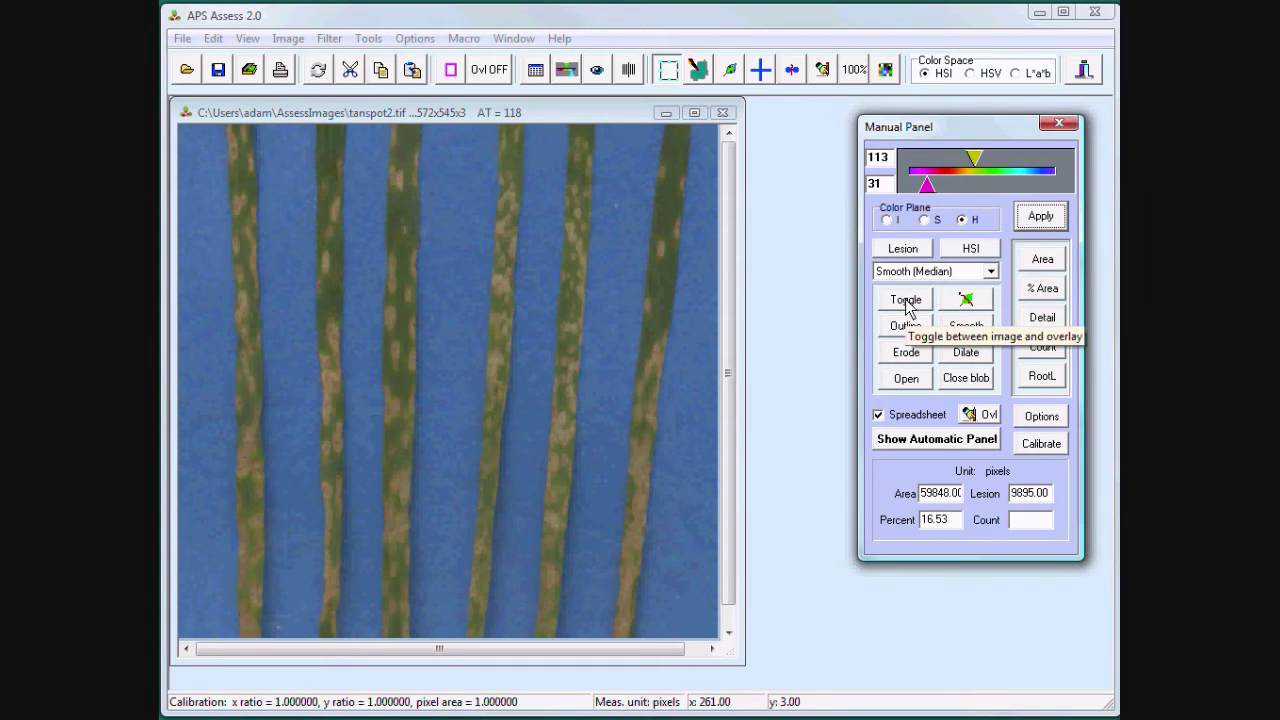
pyautogui.click(906, 302)
pyautogui.click(906, 302)
pyautogui.click(906, 302)
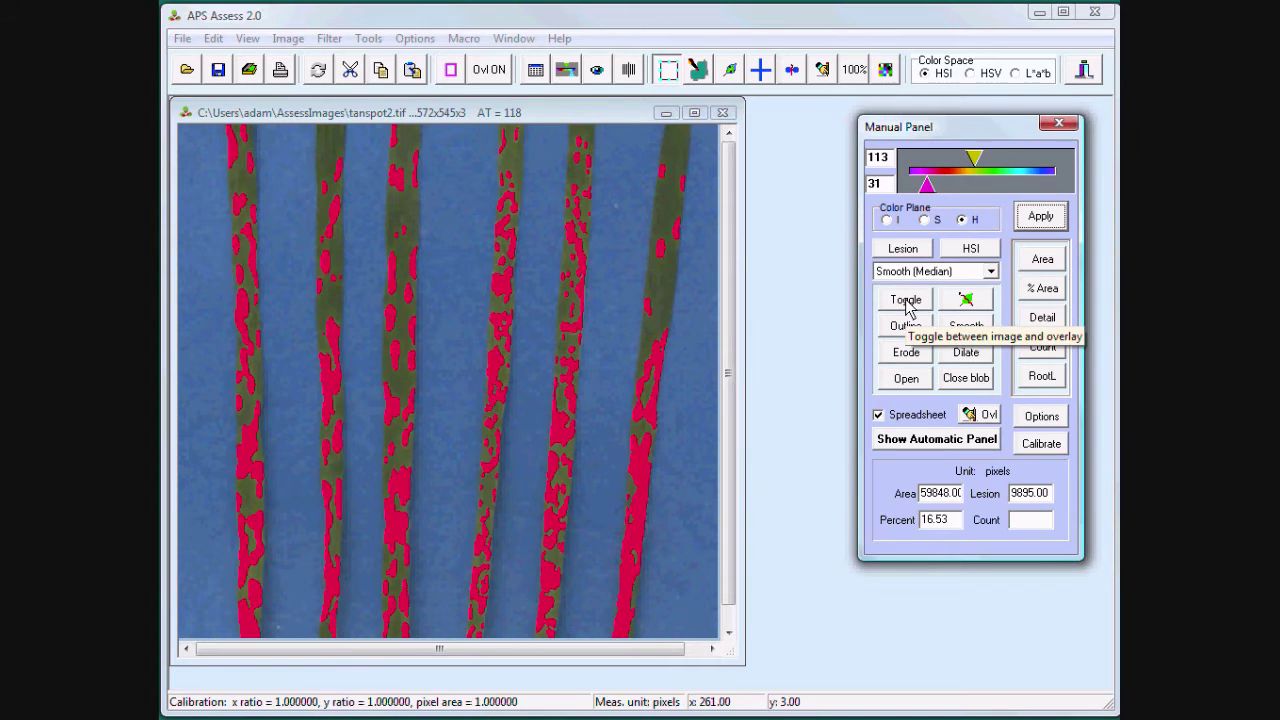
pyautogui.click(1038, 290)
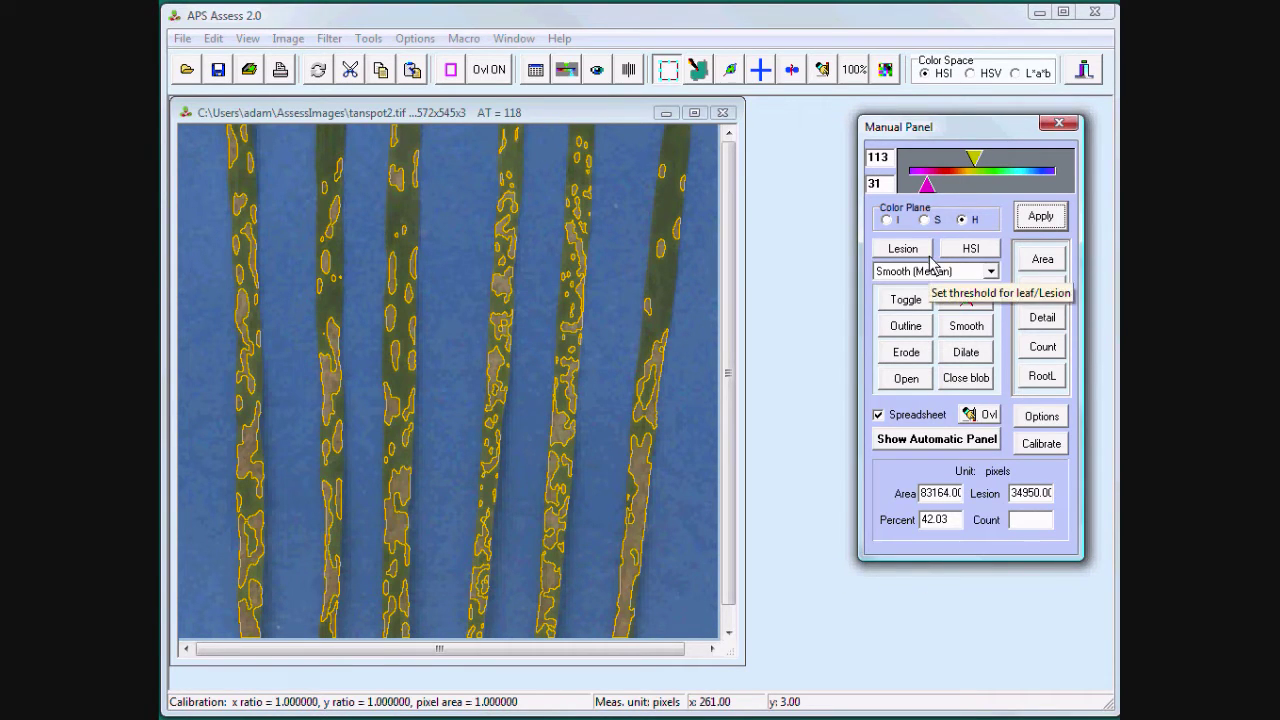
pyautogui.click(1042, 320)
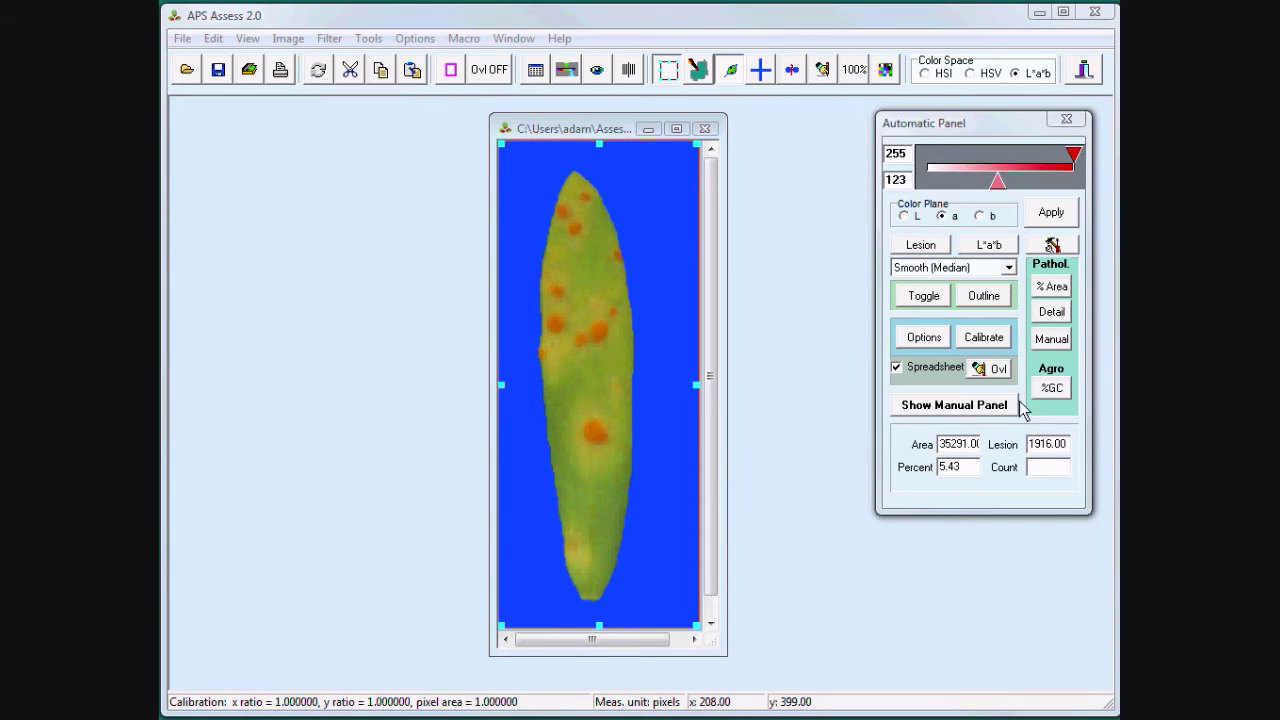
# Step: Calculate the percent infected area of the narrow leaf with orange spots automatically and check the leaf and lesion thresholds
pyautogui.click(1054, 292)
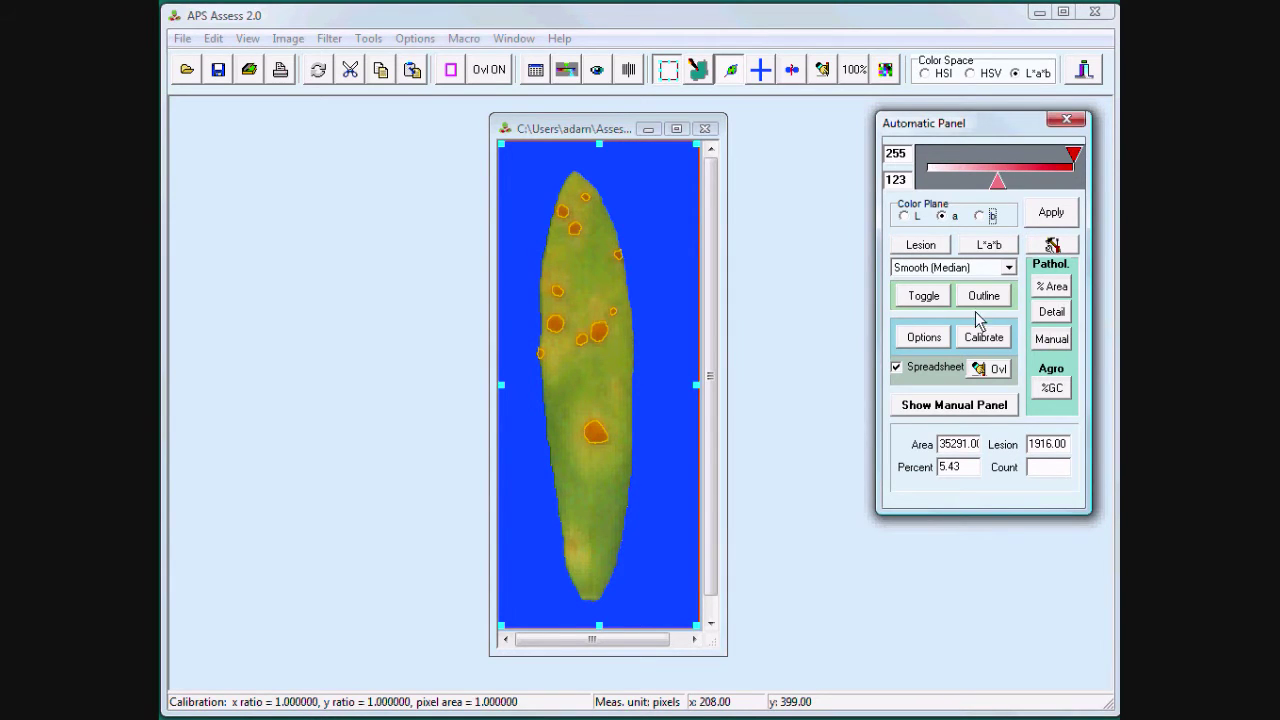
pyautogui.click(922, 245)
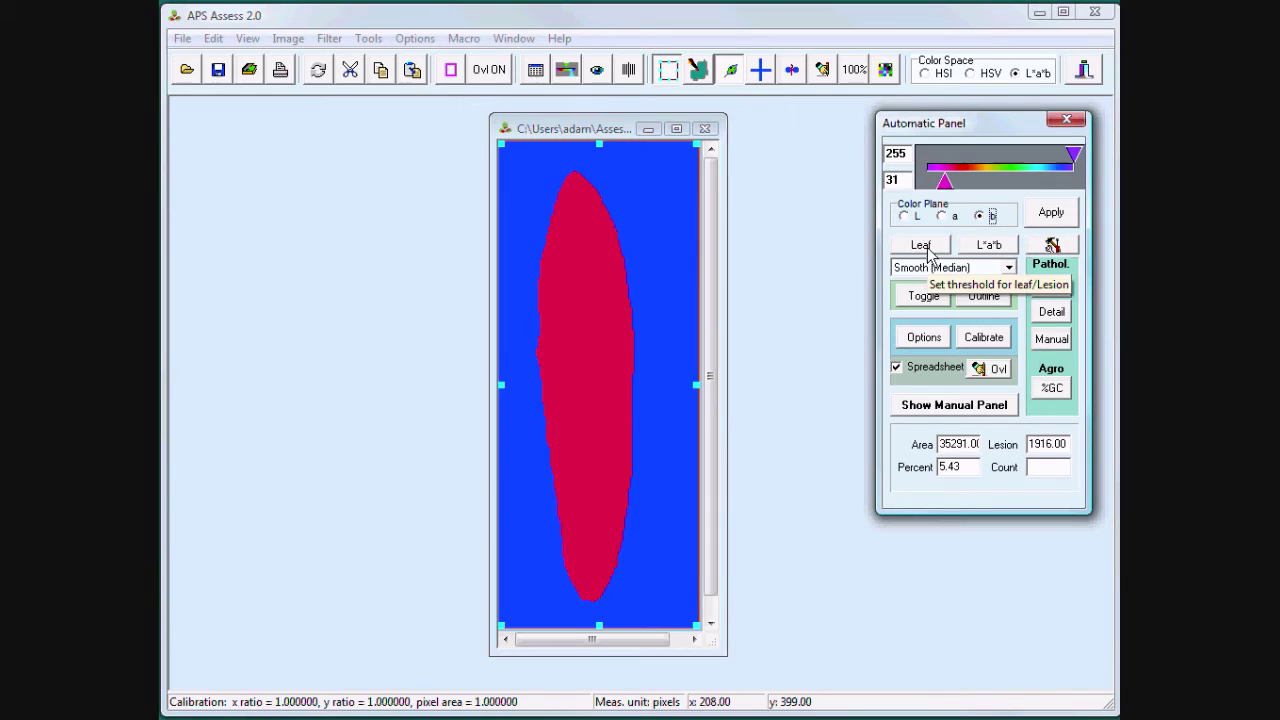
pyautogui.click(921, 245)
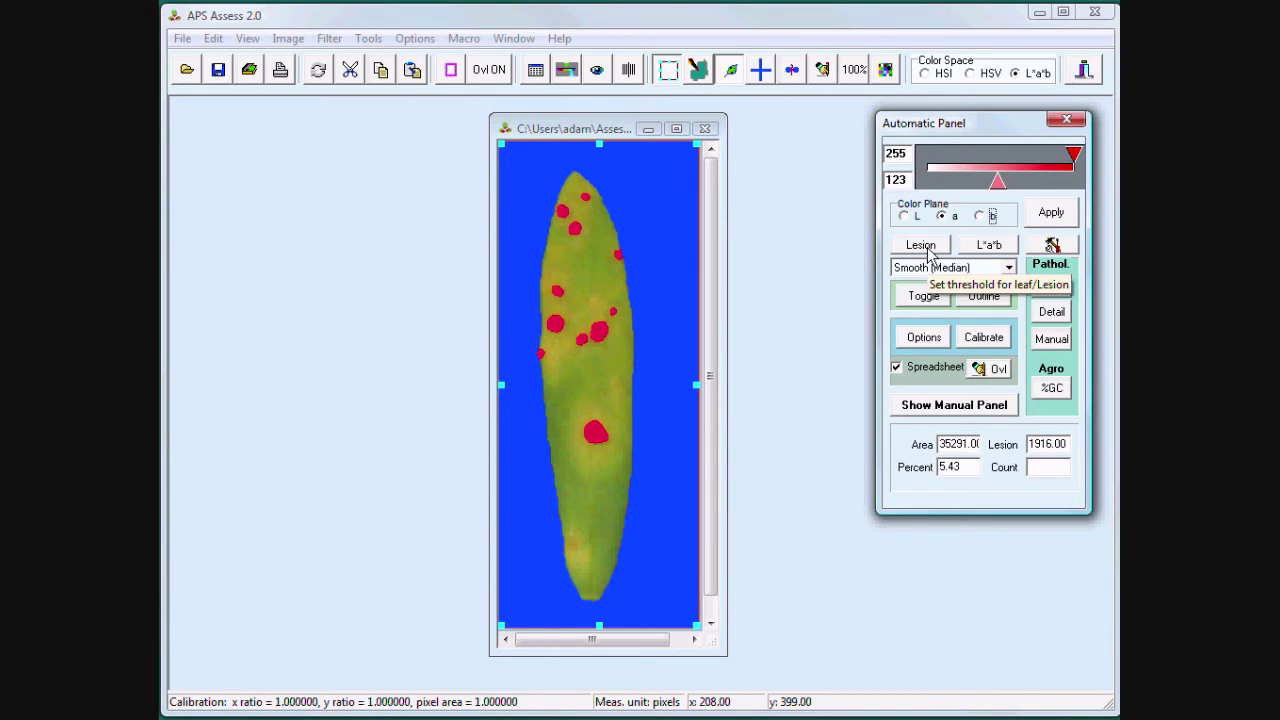
# Step: Close the orange-spotted leaf image, open BlackSpot_3.png and centre its window
pyautogui.click(705, 130)
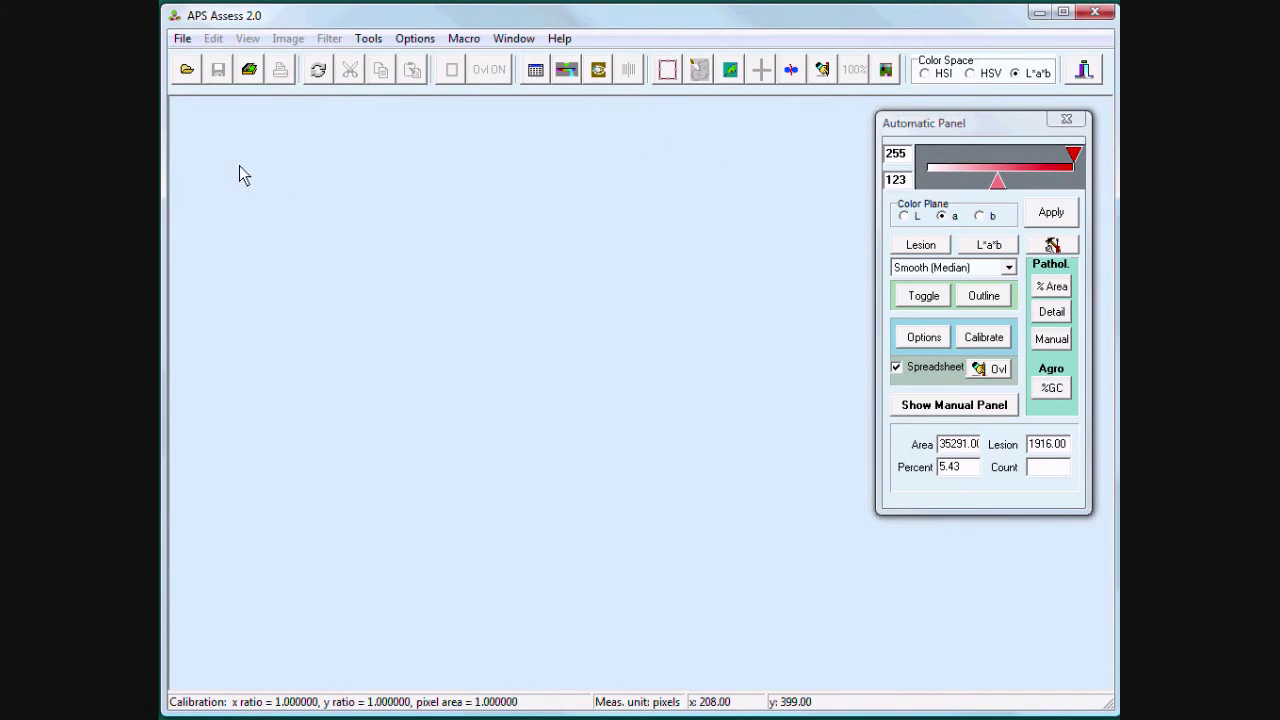
pyautogui.click(186, 69)
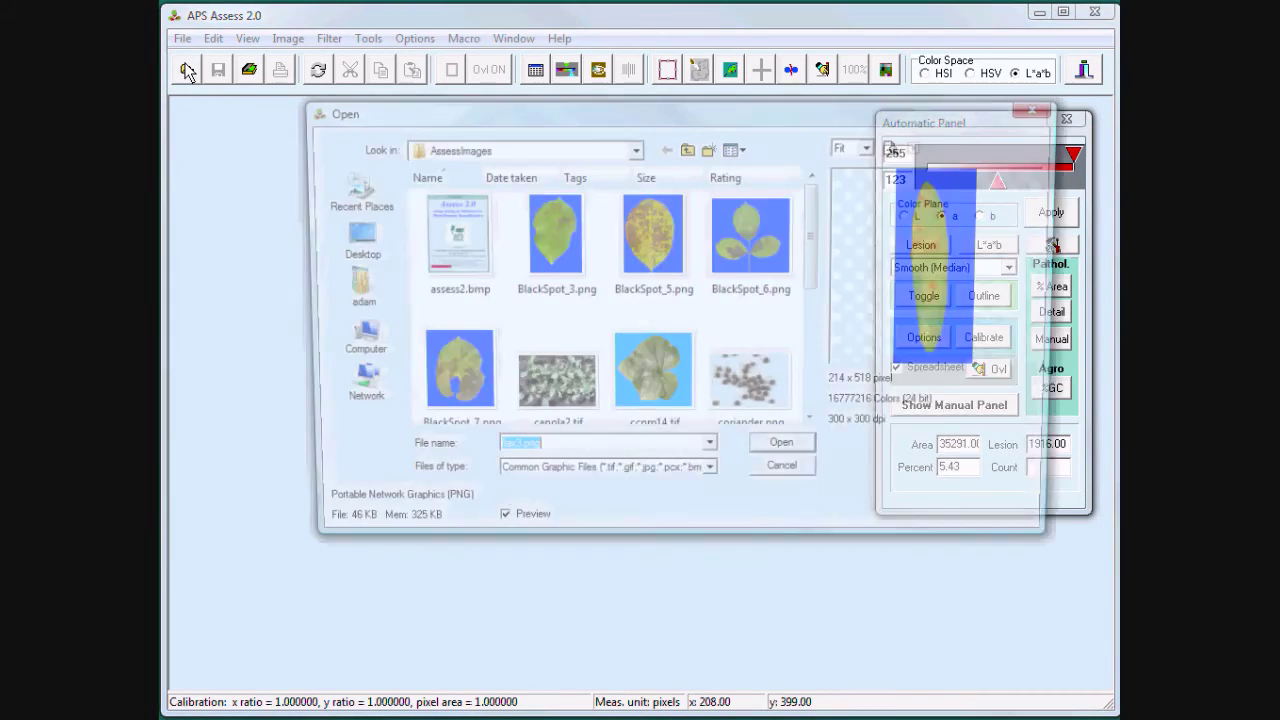
pyautogui.click(560, 240)
pyautogui.click(784, 451)
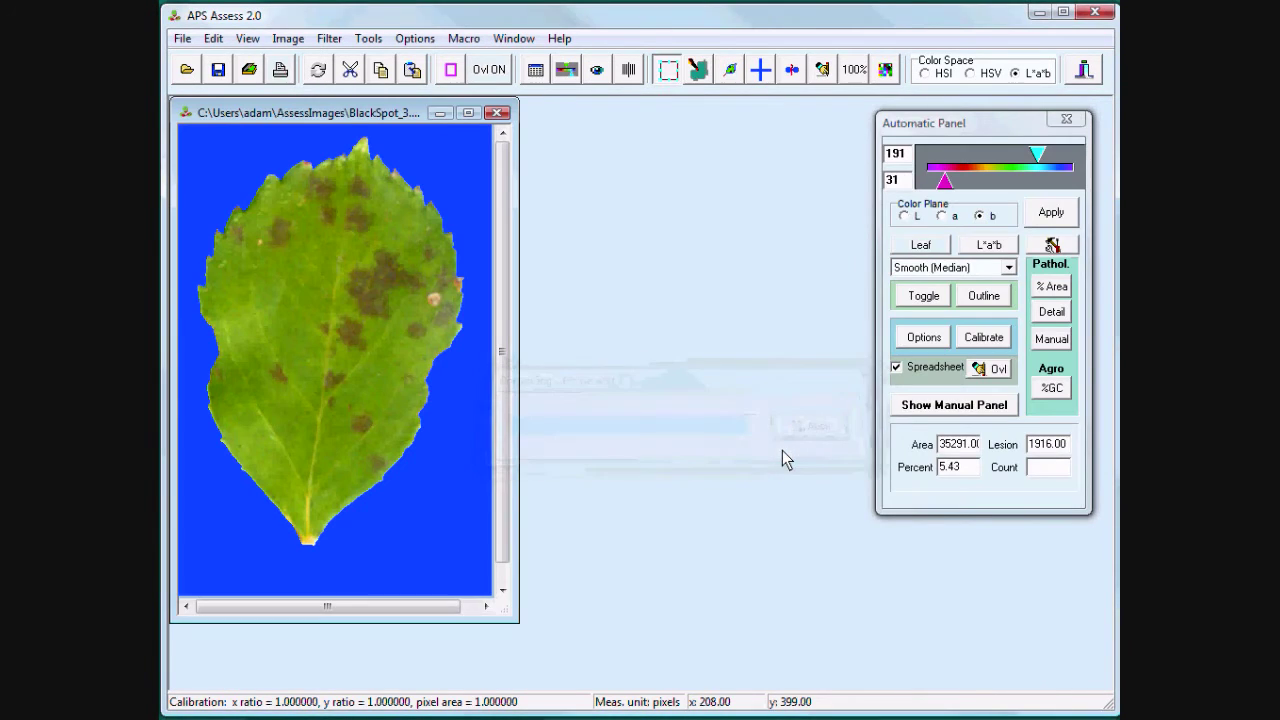
pyautogui.moveTo(360, 135); pyautogui.dragTo(514, 140)
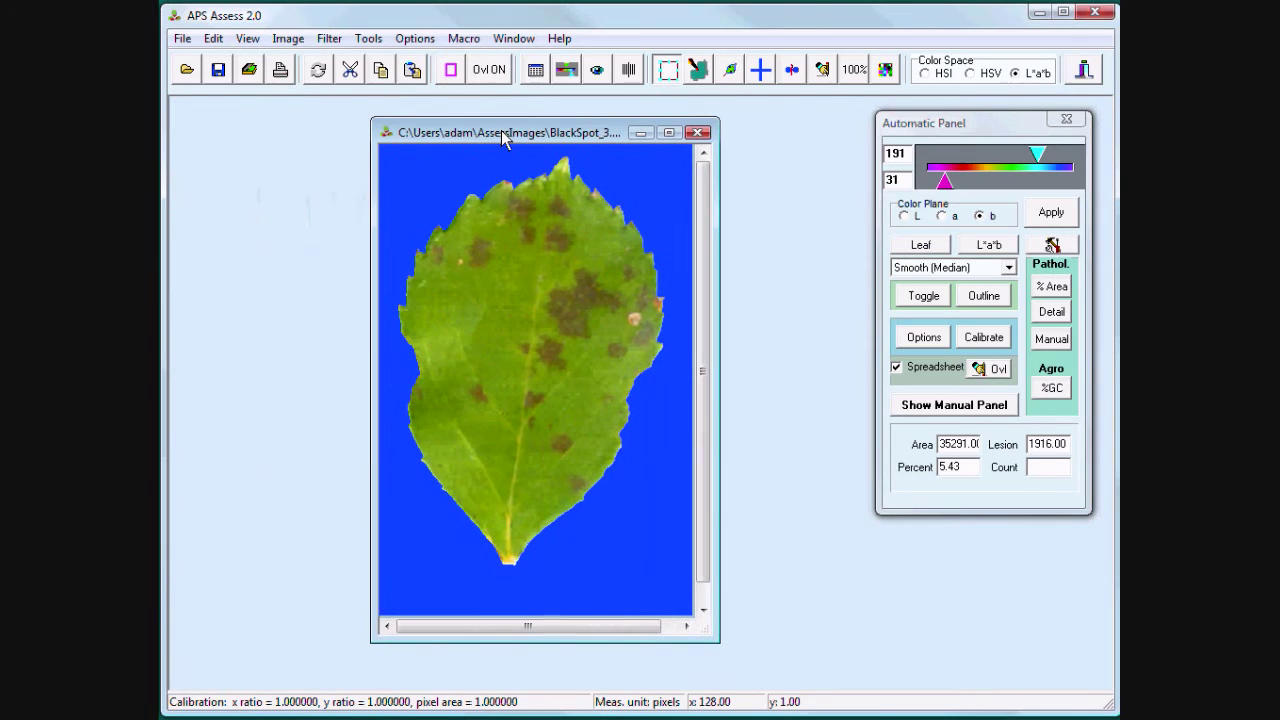
# Step: Switch to the Manual panel and choose the All Manual Thresholding option
pyautogui.click(958, 409)
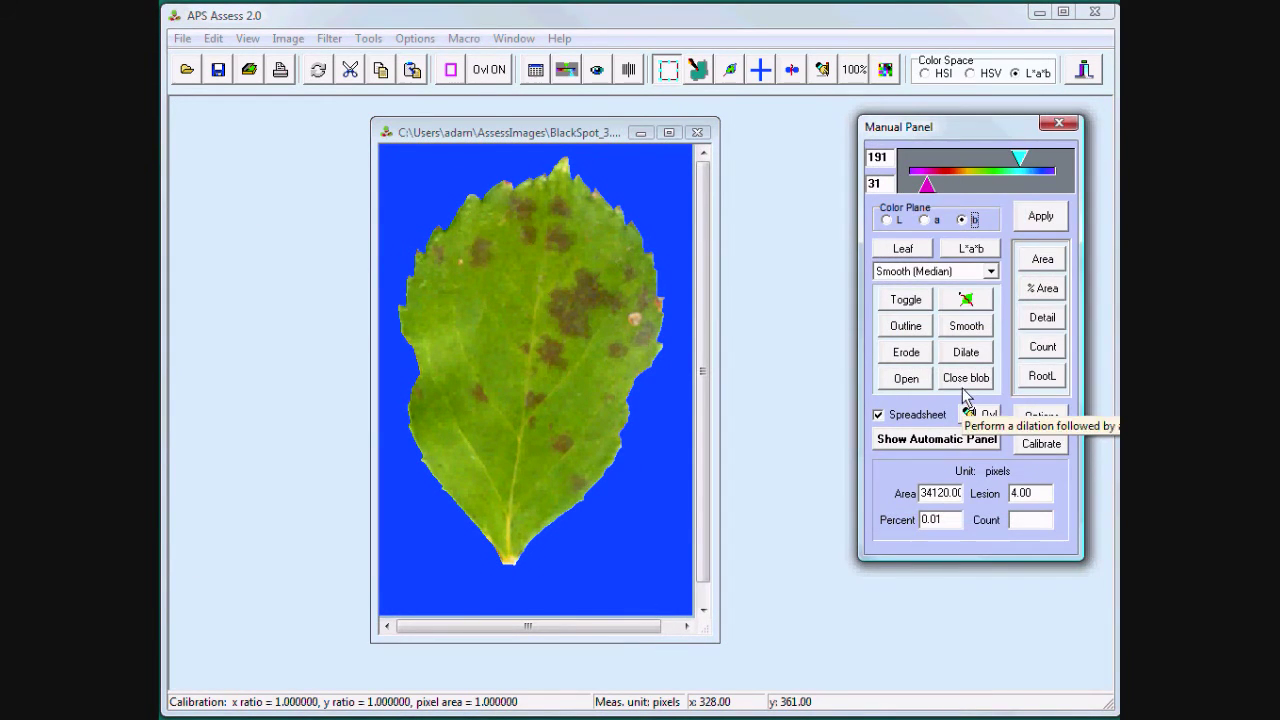
pyautogui.click(419, 40)
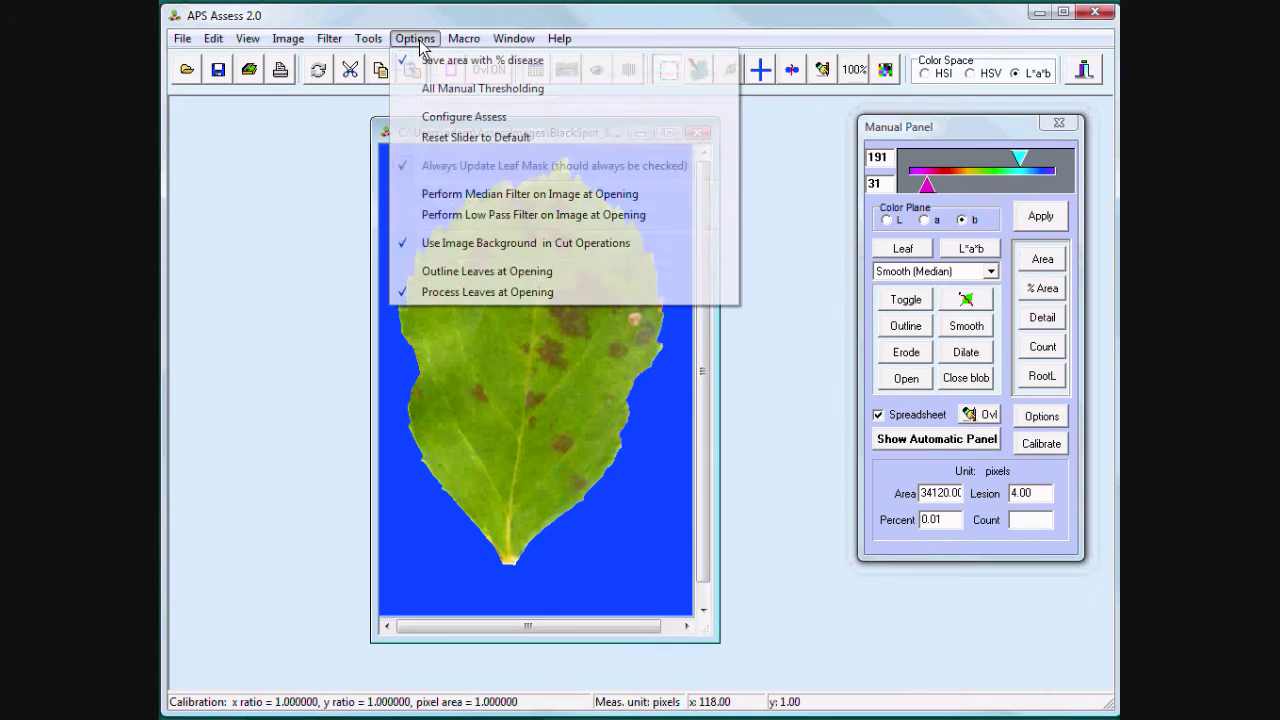
pyautogui.click(398, 88)
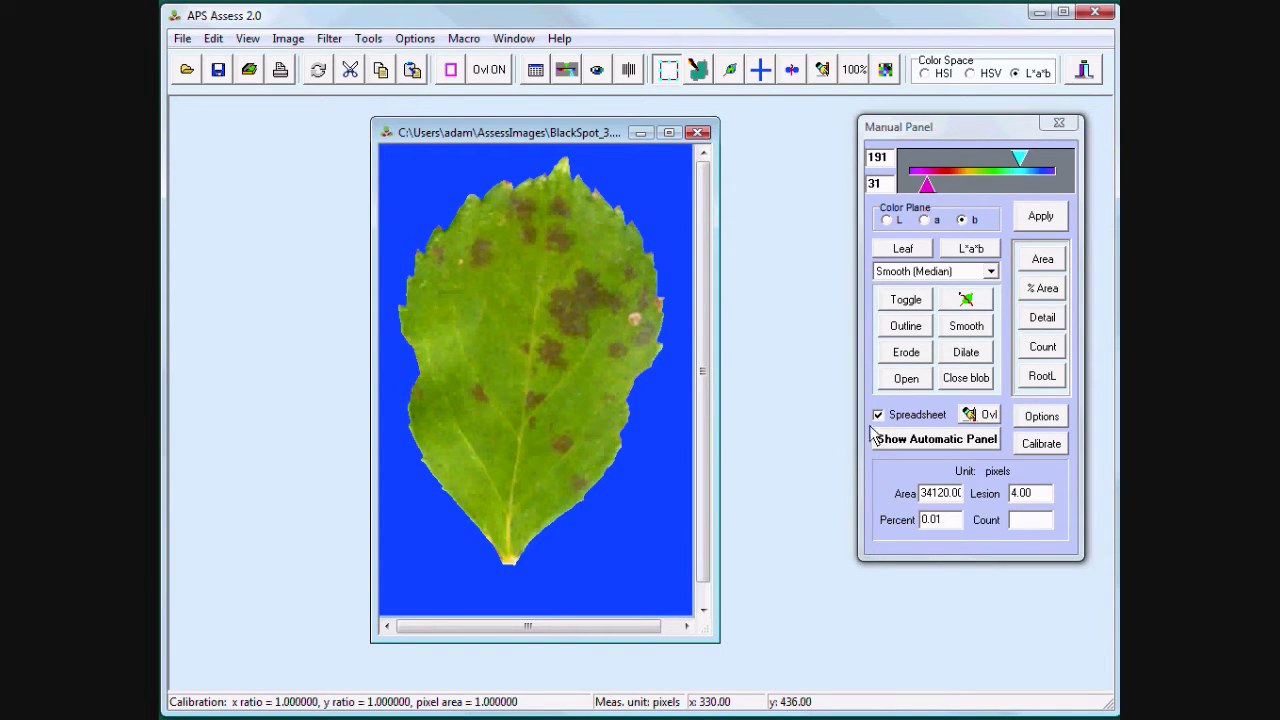
# Step: Change the color space to HSI and apply a leaf threshold of 31–191 on the H plane
pyautogui.click(927, 74)
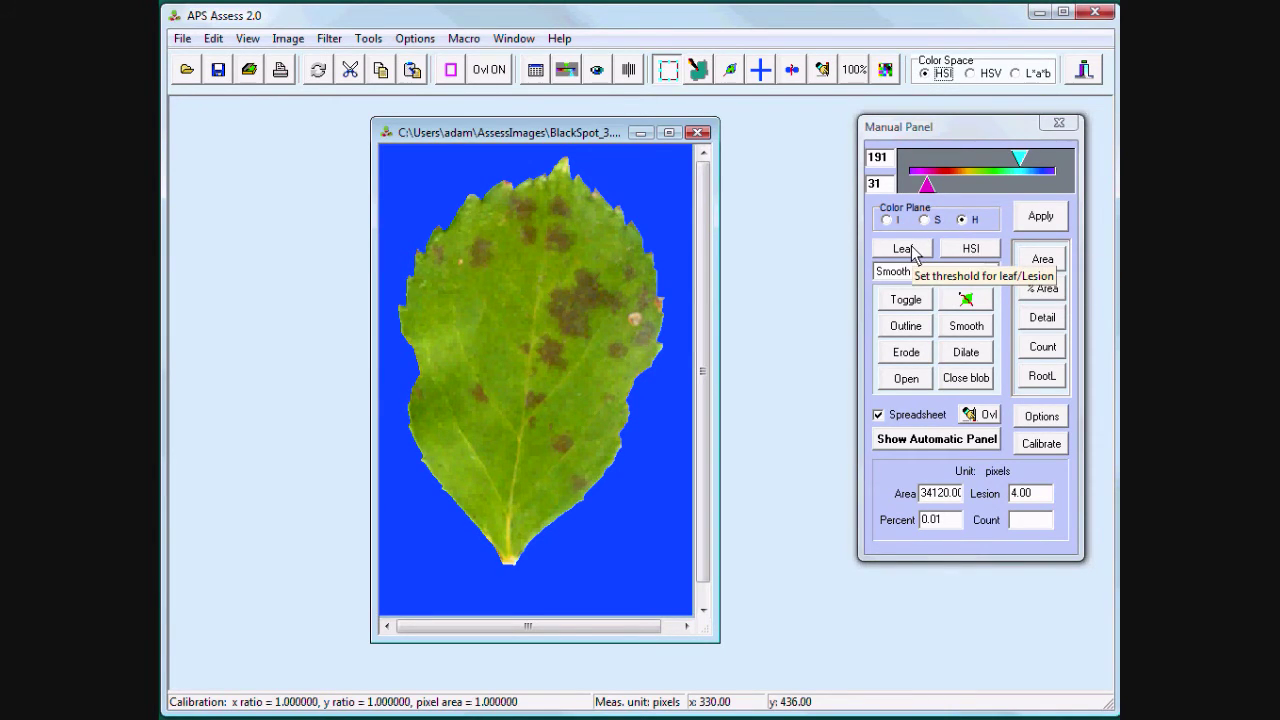
pyautogui.click(1036, 218)
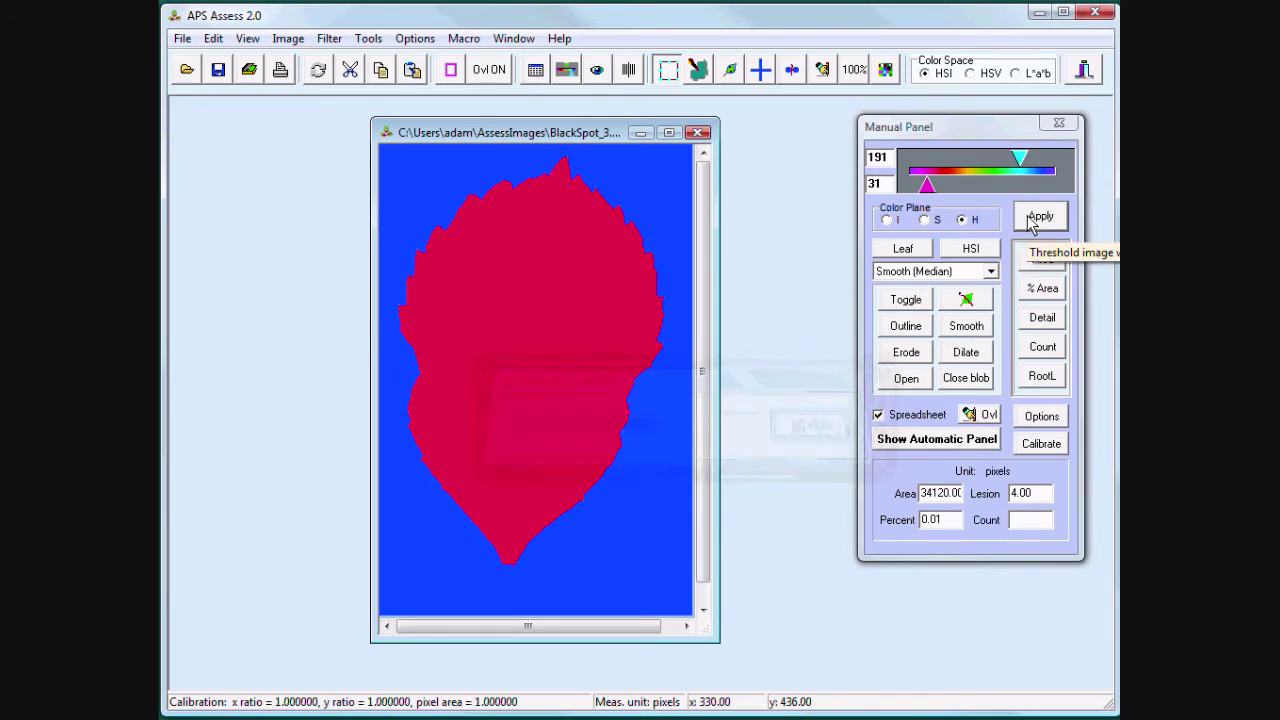
pyautogui.click(962, 220)
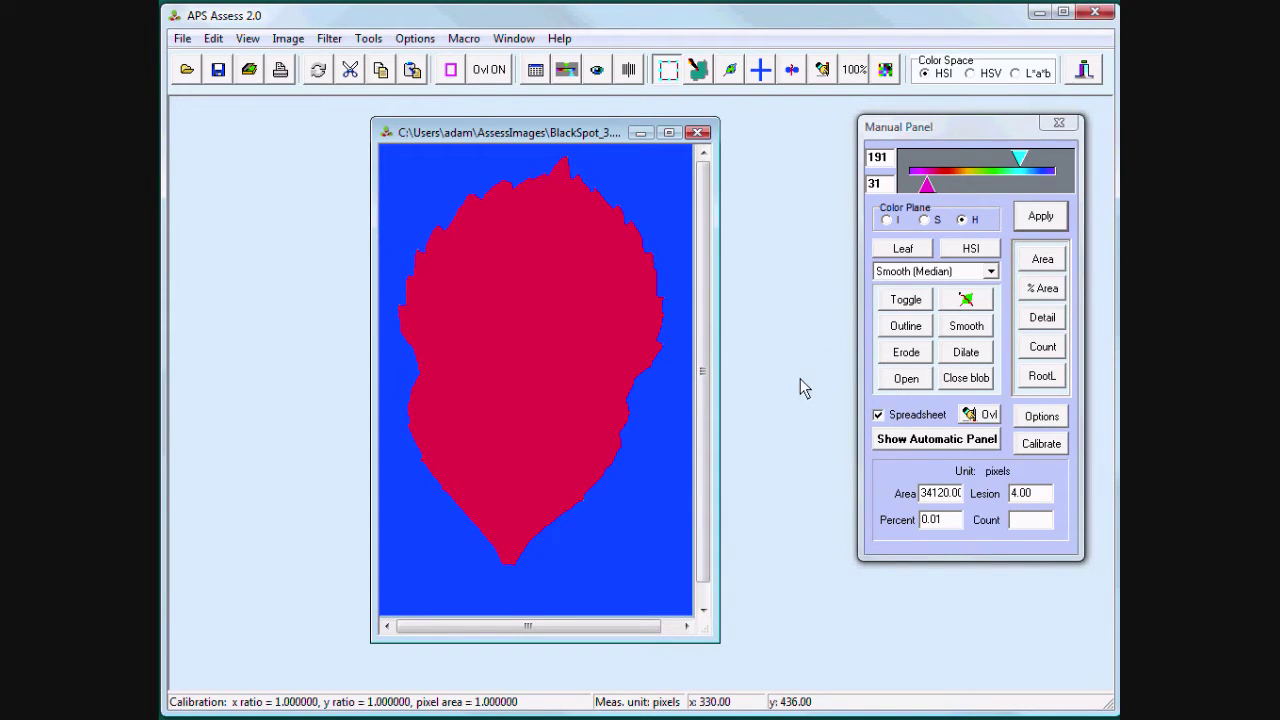
# Step: Switch to lesion thresholding with the freehand region tool and set the H plane range to 15–65
pyautogui.click(906, 256)
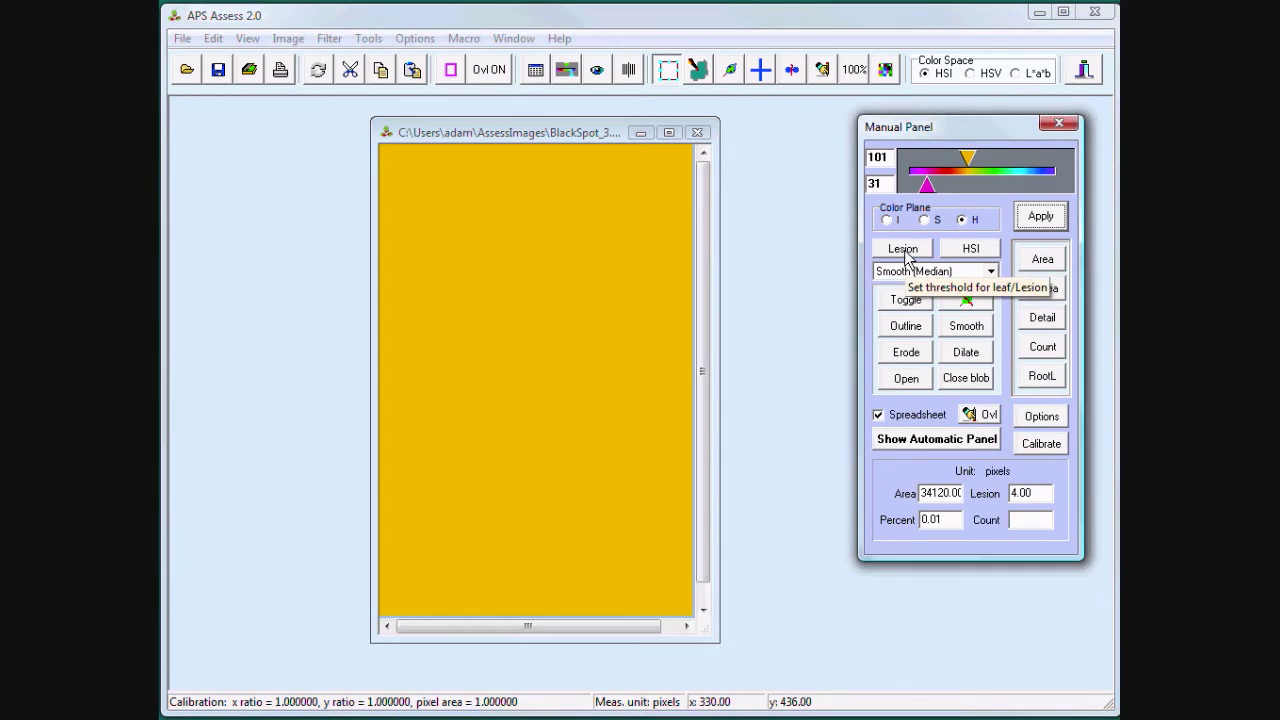
pyautogui.click(699, 72)
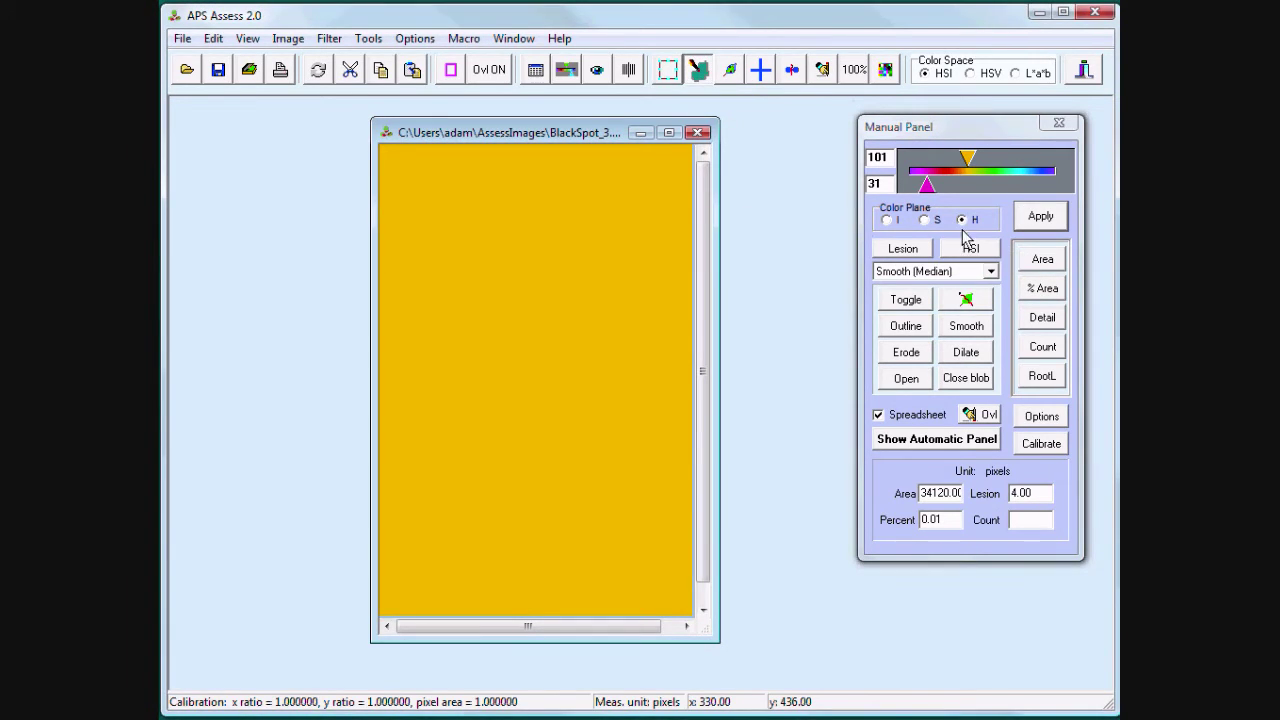
pyautogui.moveTo(967, 158)
pyautogui.mouseDown()
pyautogui.moveTo(946, 158)
pyautogui.moveTo(918, 190)
pyautogui.mouseUp()
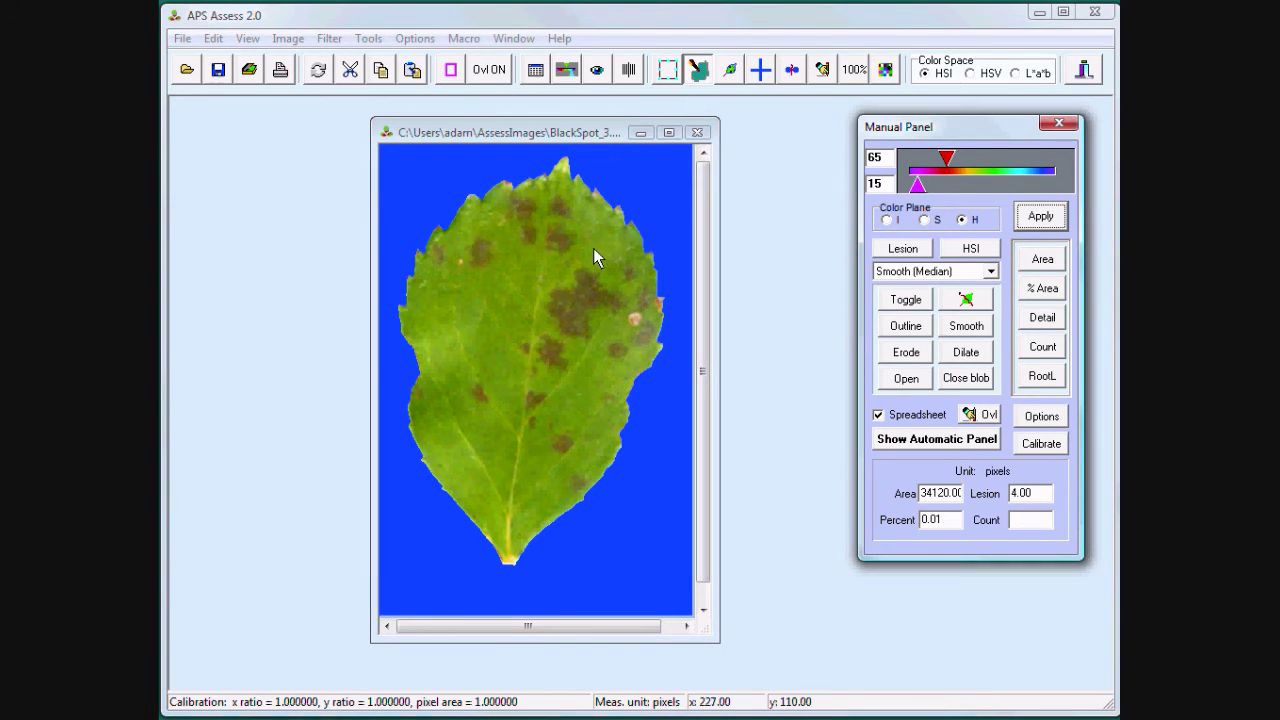
# Step: Outline the leaf's upper-left lesions with a freehand region and apply a lesion threshold of 15–105 to it
pyautogui.click(593, 248)
pyautogui.moveTo(487, 218)
pyautogui.mouseDown()
pyautogui.moveTo(469, 239)
pyautogui.moveTo(398, 264)
pyautogui.mouseUp()
pyautogui.moveTo(446, 310); pyautogui.dragTo(527, 282)
pyautogui.moveTo(595, 247); pyautogui.dragTo(588, 214)
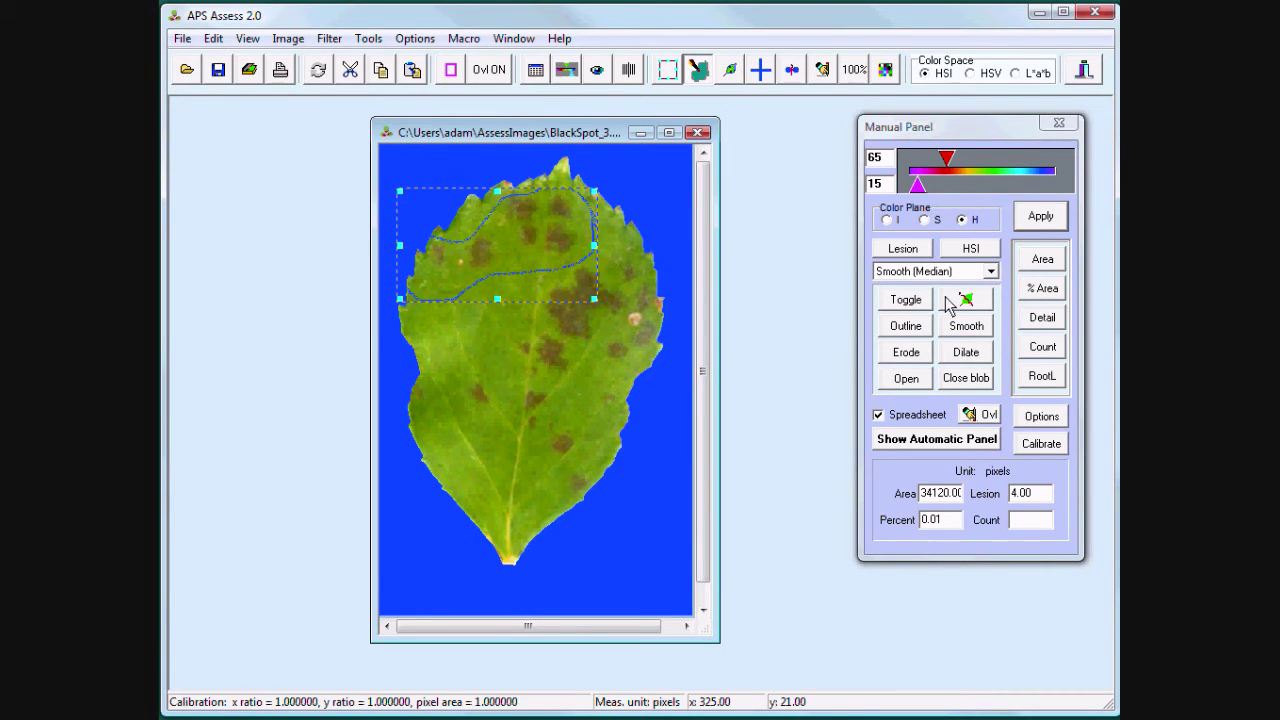
pyautogui.click(1025, 218)
pyautogui.moveTo(946, 158); pyautogui.dragTo(973, 160)
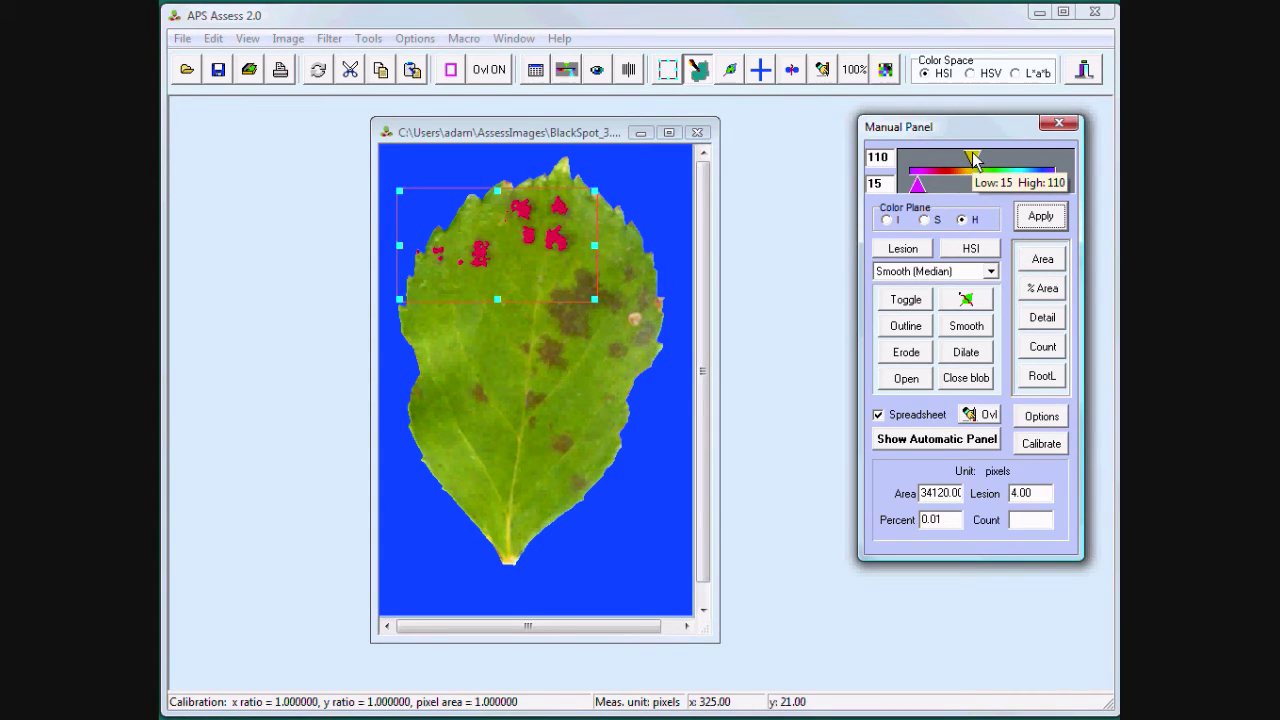
pyautogui.moveTo(973, 160); pyautogui.dragTo(976, 159)
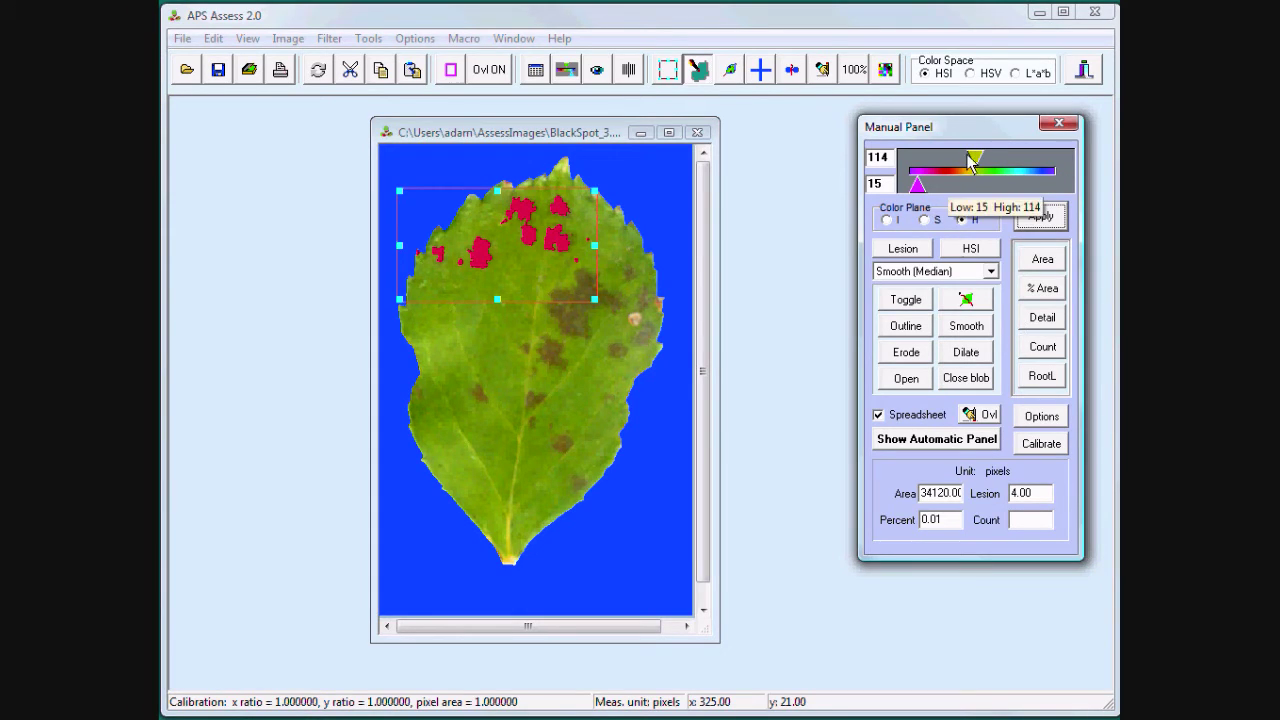
pyautogui.moveTo(975, 160); pyautogui.dragTo(970, 161)
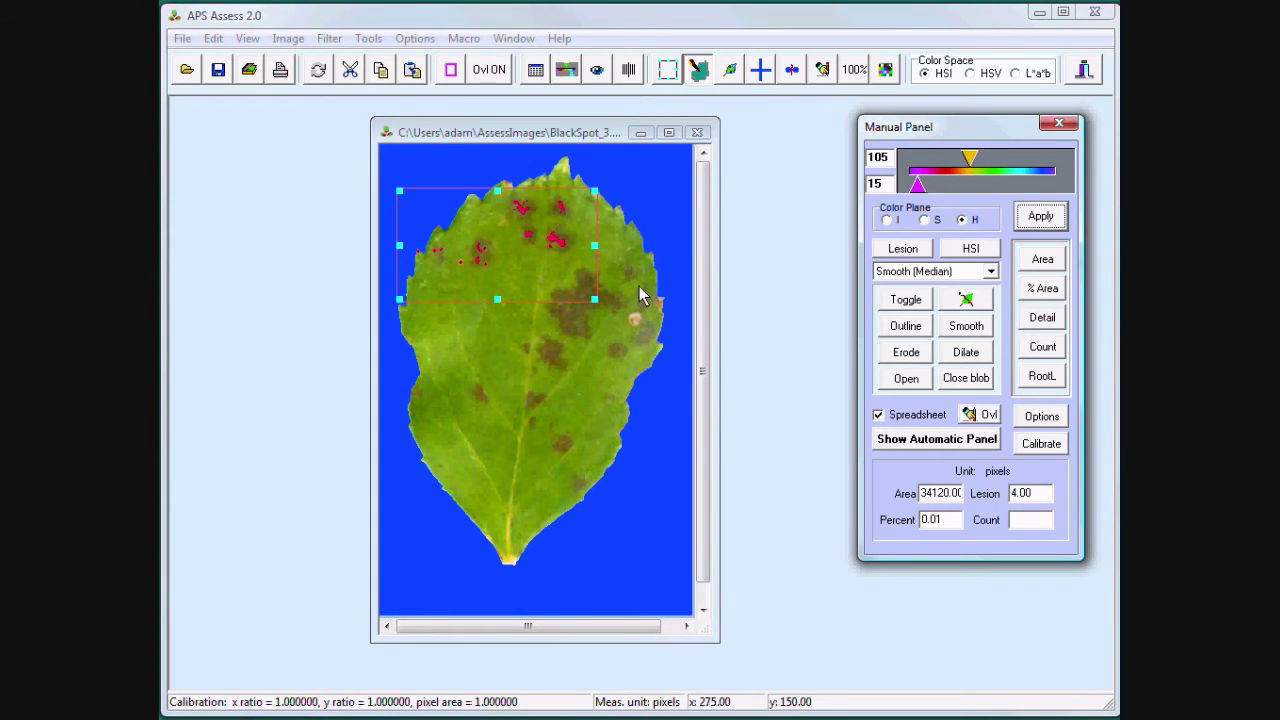
# Step: Outline the large lesions on the leaf's right side freehand, threshold them at 15–110, and check the leaf and lesion overlays
pyautogui.click(624, 259)
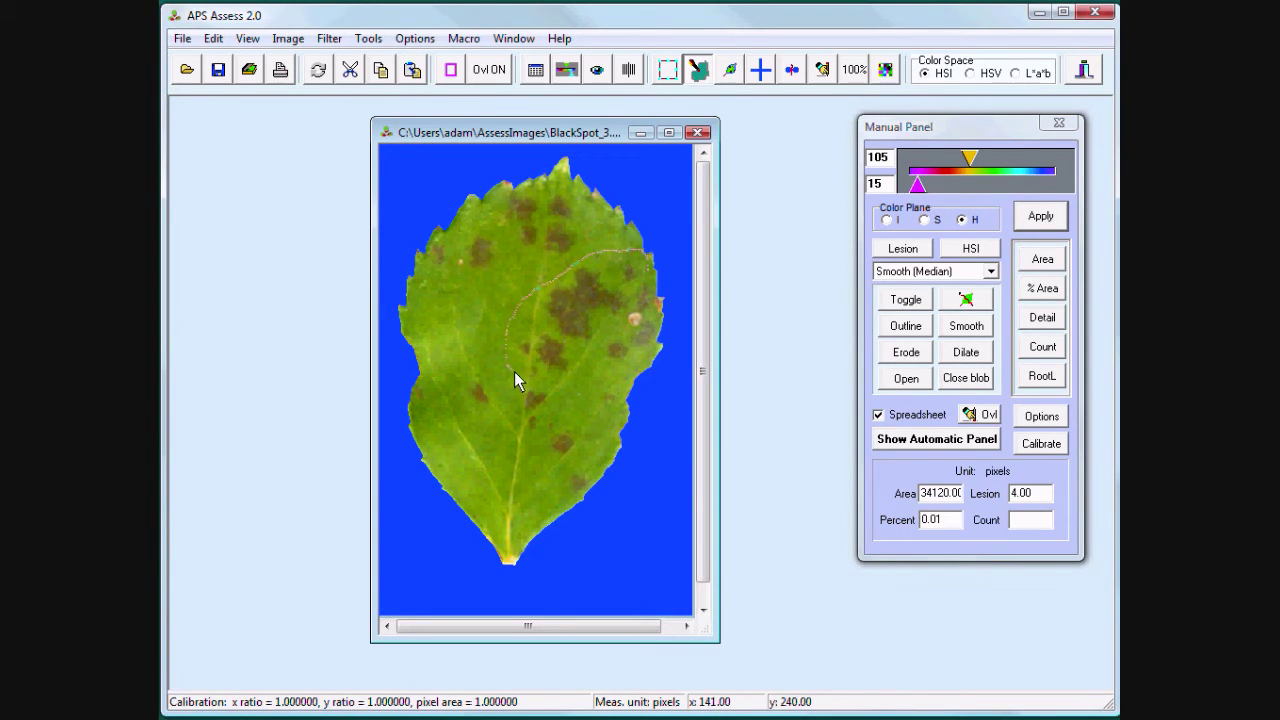
pyautogui.moveTo(651, 402)
pyautogui.mouseDown()
pyautogui.moveTo(663, 338)
pyautogui.moveTo(645, 325)
pyautogui.moveTo(664, 285)
pyautogui.moveTo(633, 251)
pyautogui.mouseUp()
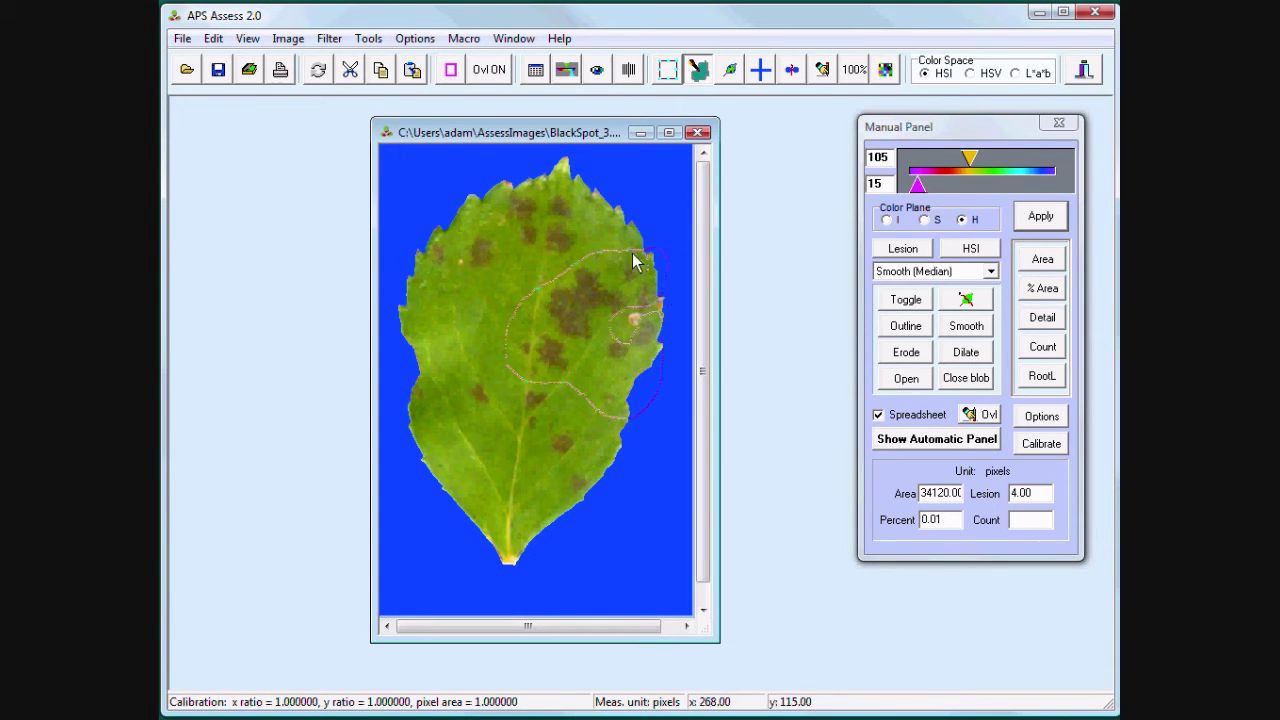
pyautogui.click(1040, 217)
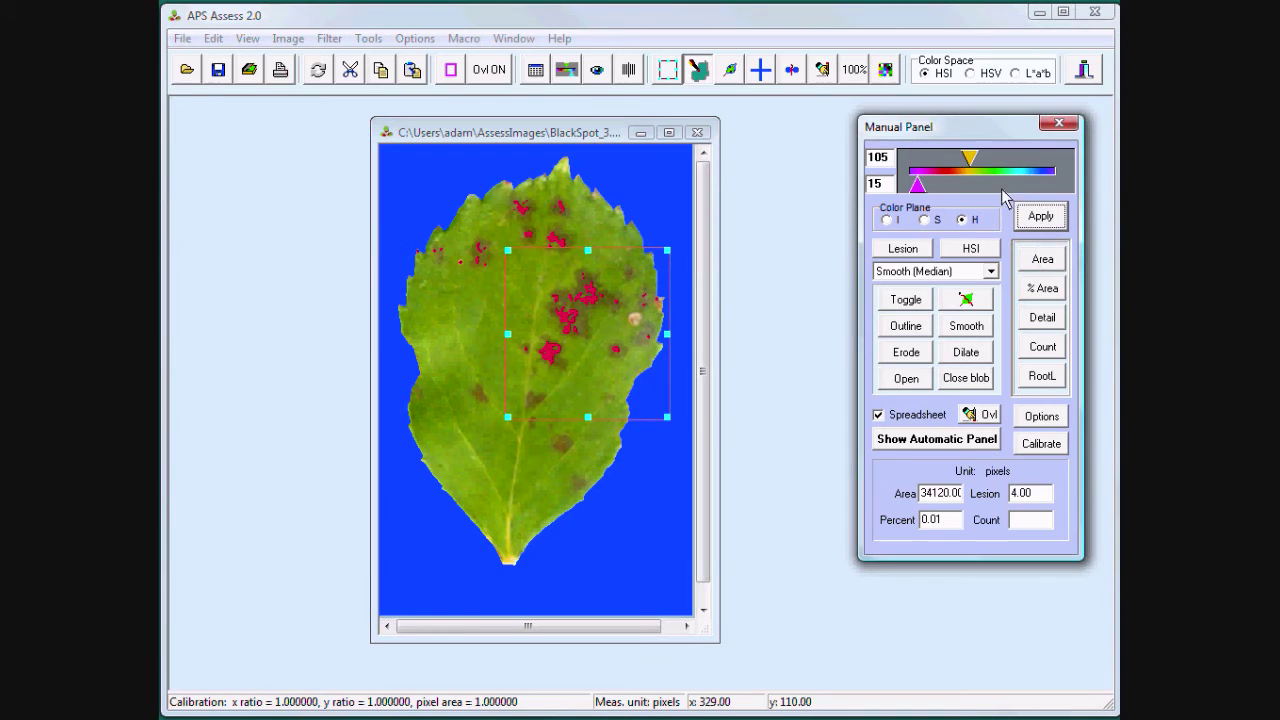
pyautogui.moveTo(970, 160); pyautogui.dragTo(974, 164)
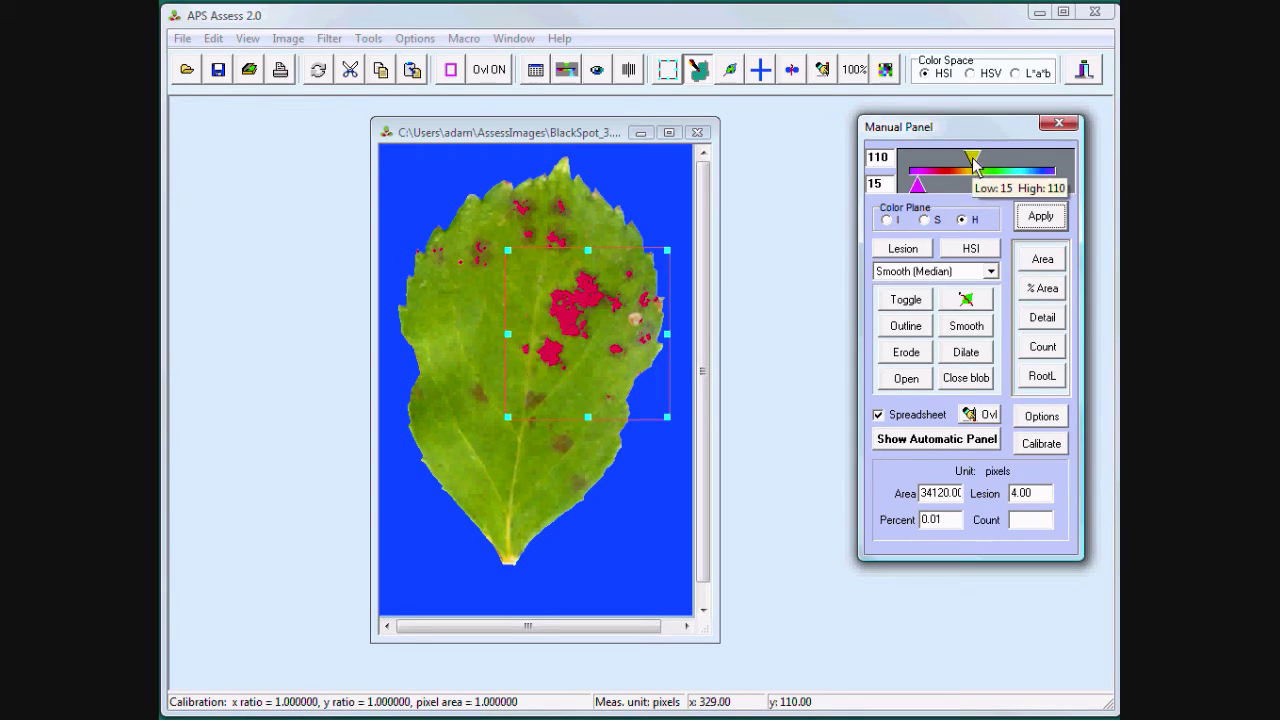
pyautogui.click(913, 256)
pyautogui.click(913, 256)
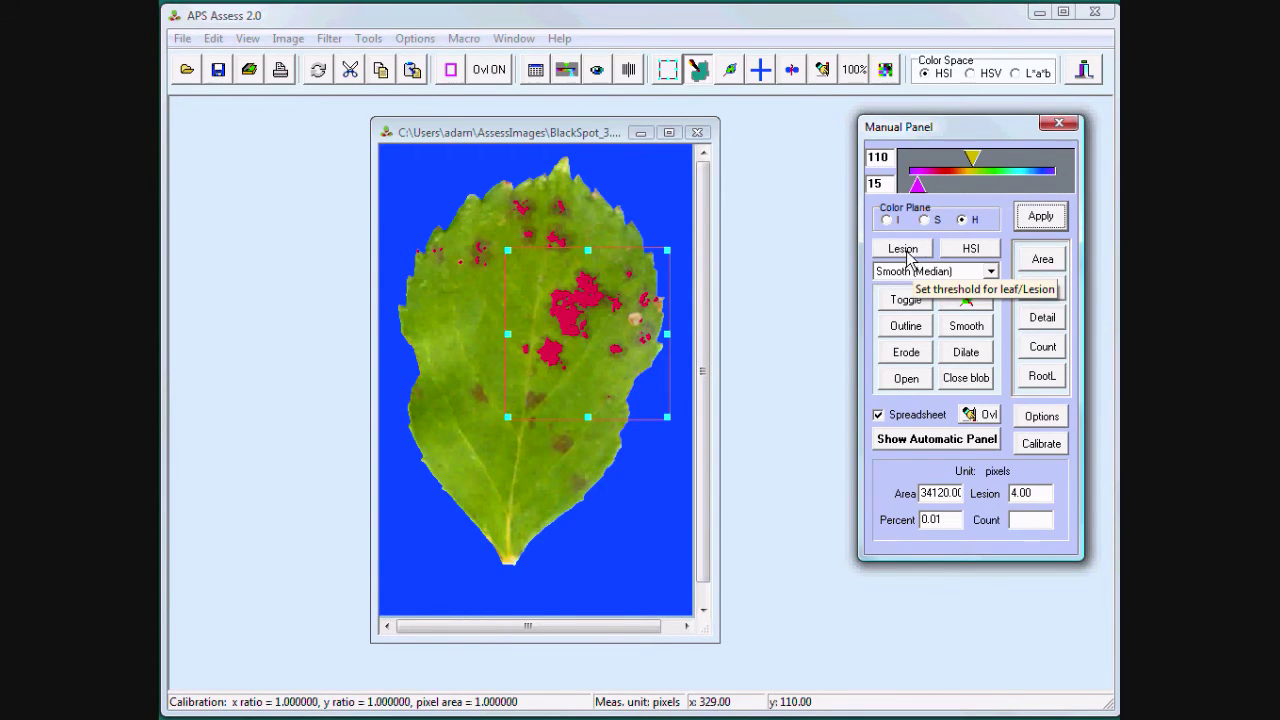
# Step: Outline the lesions on the lower part of the leaf freehand and apply the 15–110 lesion threshold there
pyautogui.click(623, 445)
pyautogui.moveTo(540, 397)
pyautogui.mouseDown()
pyautogui.moveTo(418, 390)
pyautogui.moveTo(486, 471)
pyautogui.moveTo(643, 490)
pyautogui.moveTo(621, 404)
pyautogui.mouseUp()
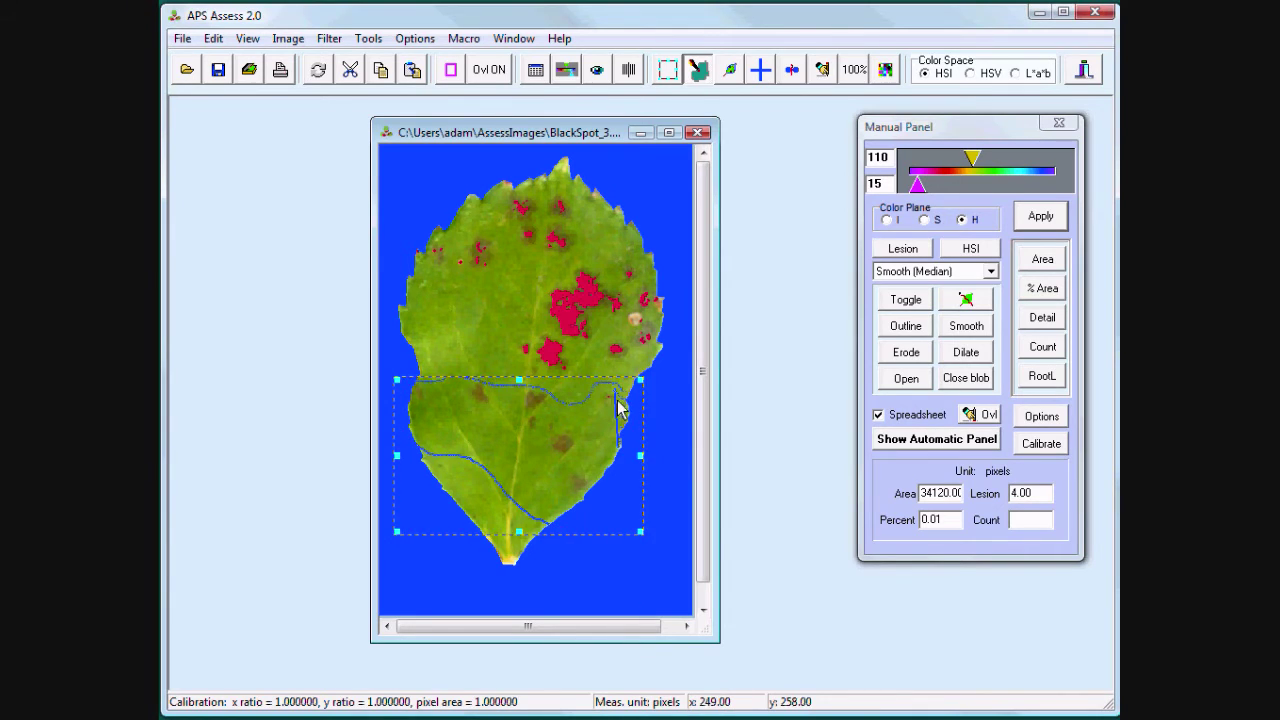
pyautogui.click(1040, 216)
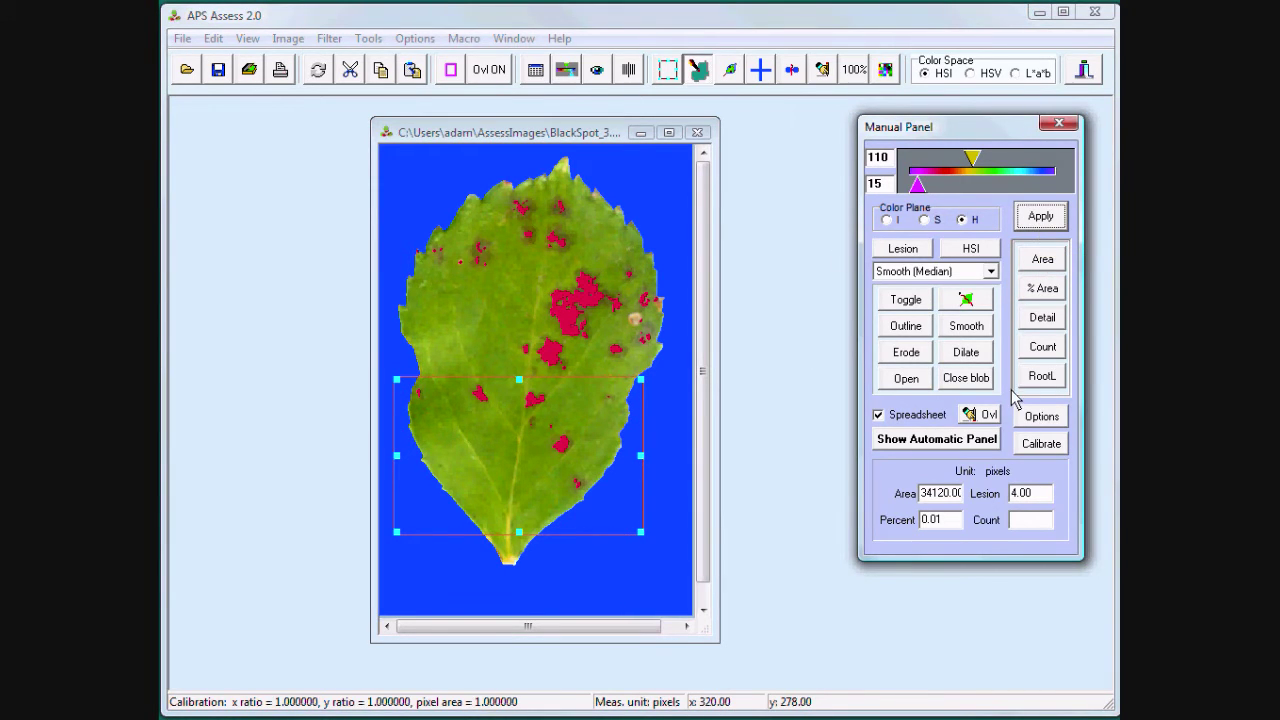
# Step: Calculate the leaf's percent lesion area and check the leaf and lesion overlays
pyautogui.click(1040, 292)
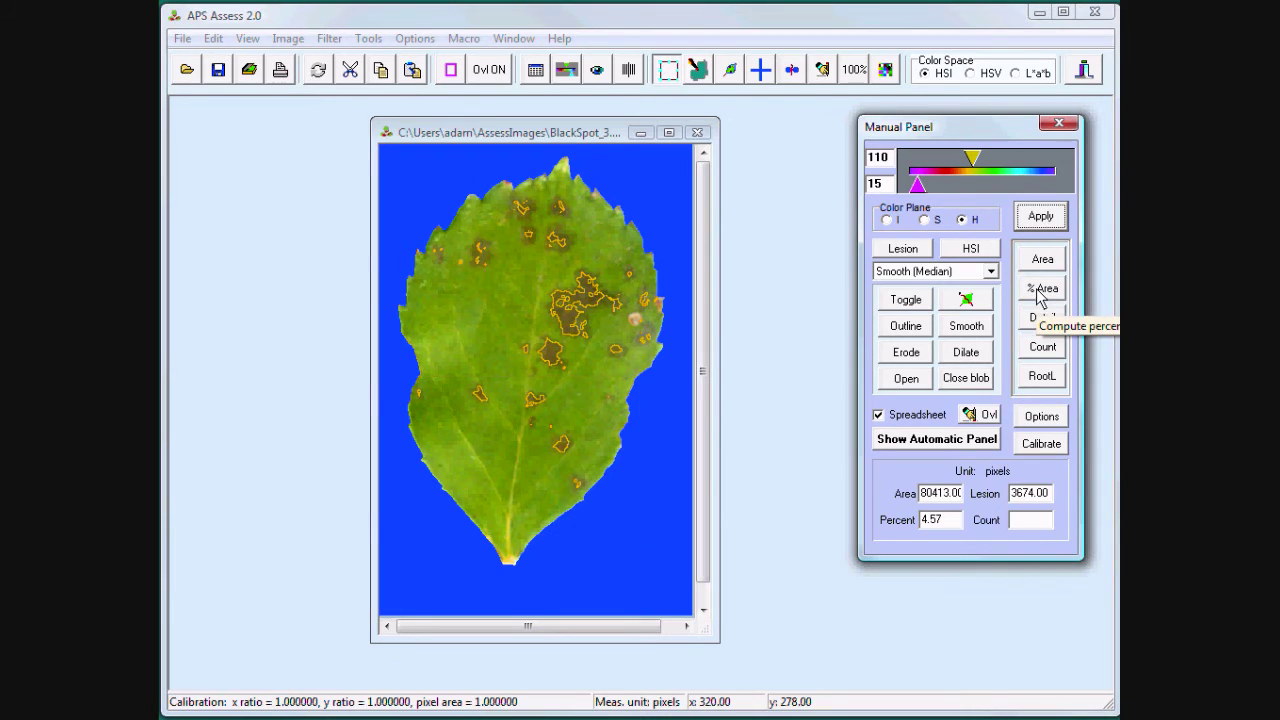
pyautogui.click(914, 254)
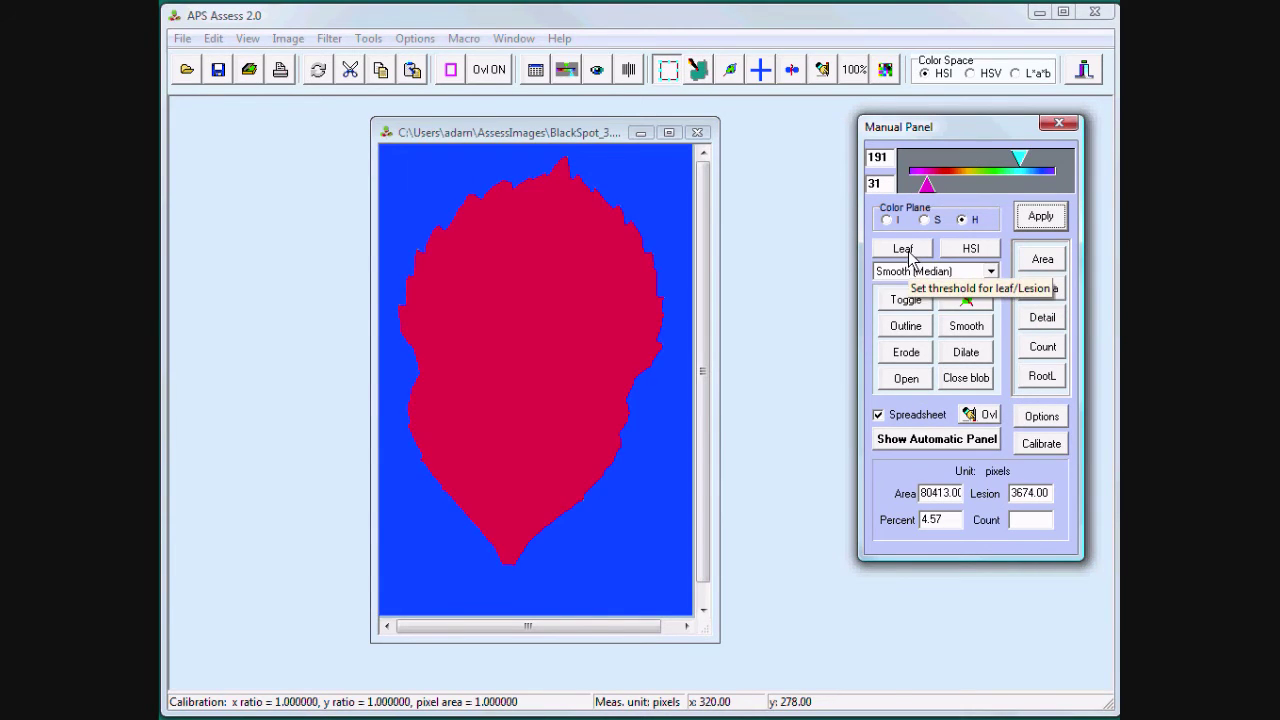
pyautogui.click(910, 257)
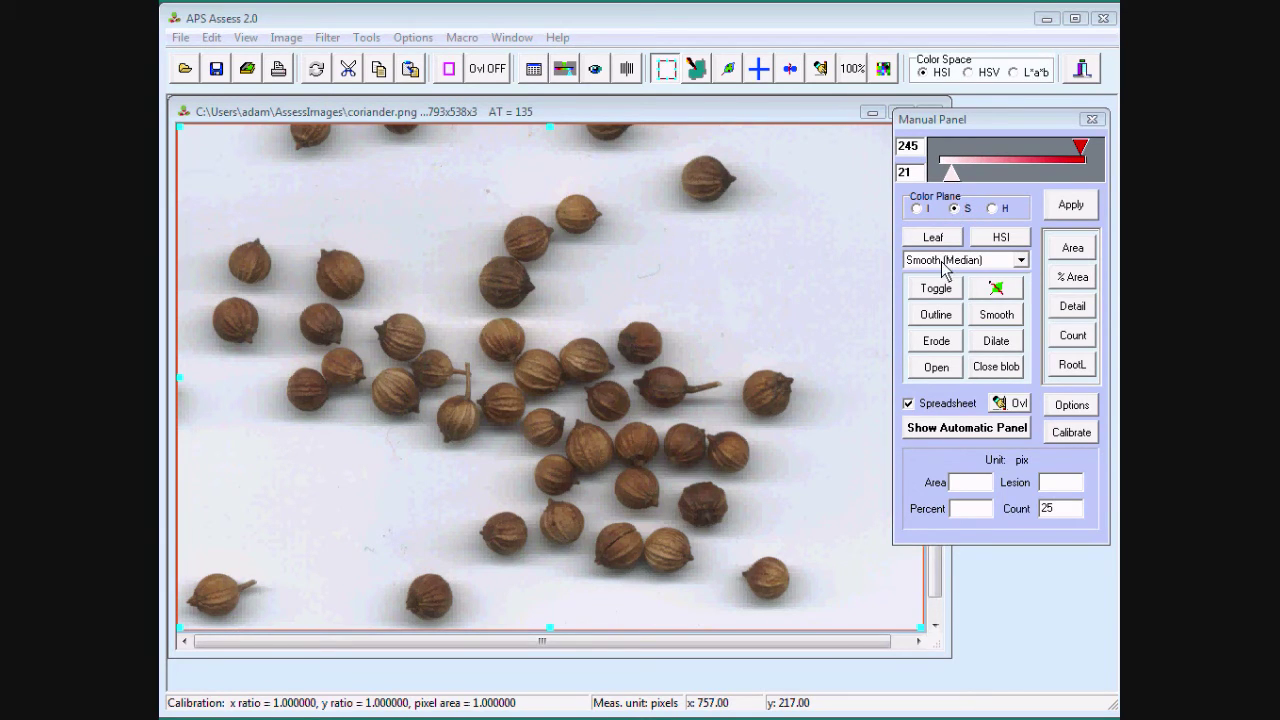
# Step: Threshold the coriander seeds in coriander.png on the S plane with a range of 21–155
pyautogui.click(1072, 205)
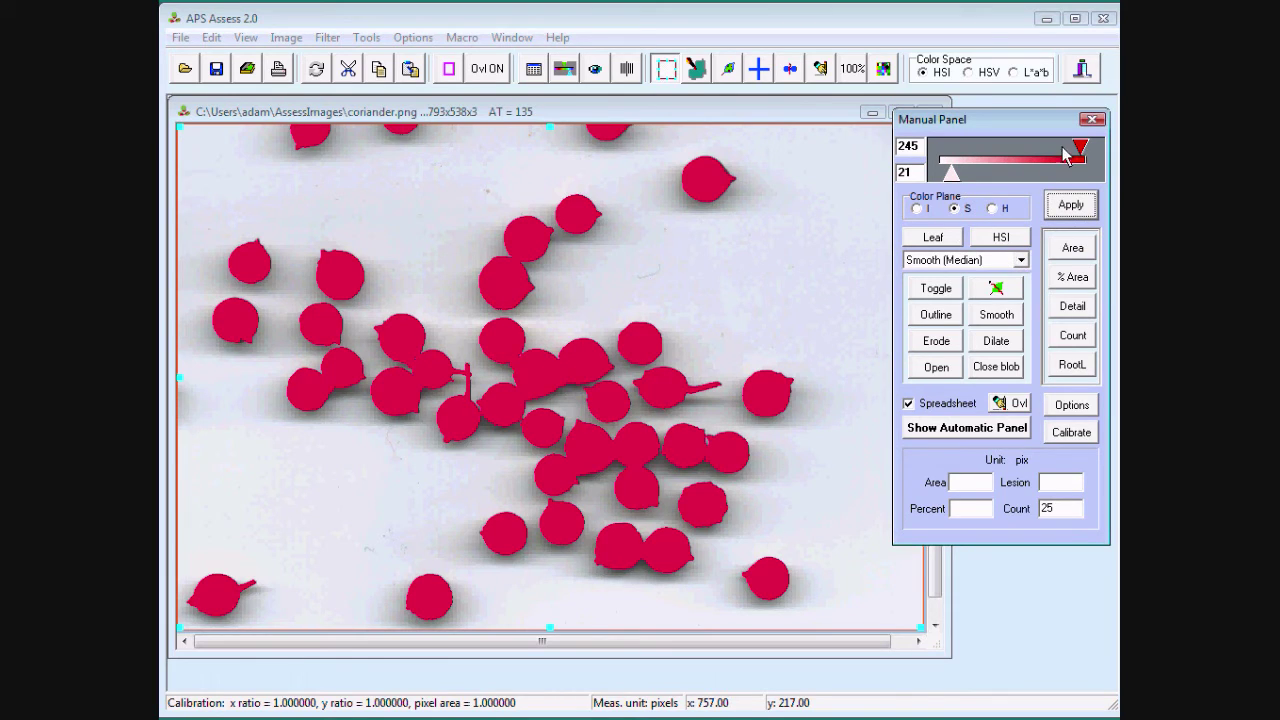
pyautogui.moveTo(1080, 149); pyautogui.dragTo(1029, 149)
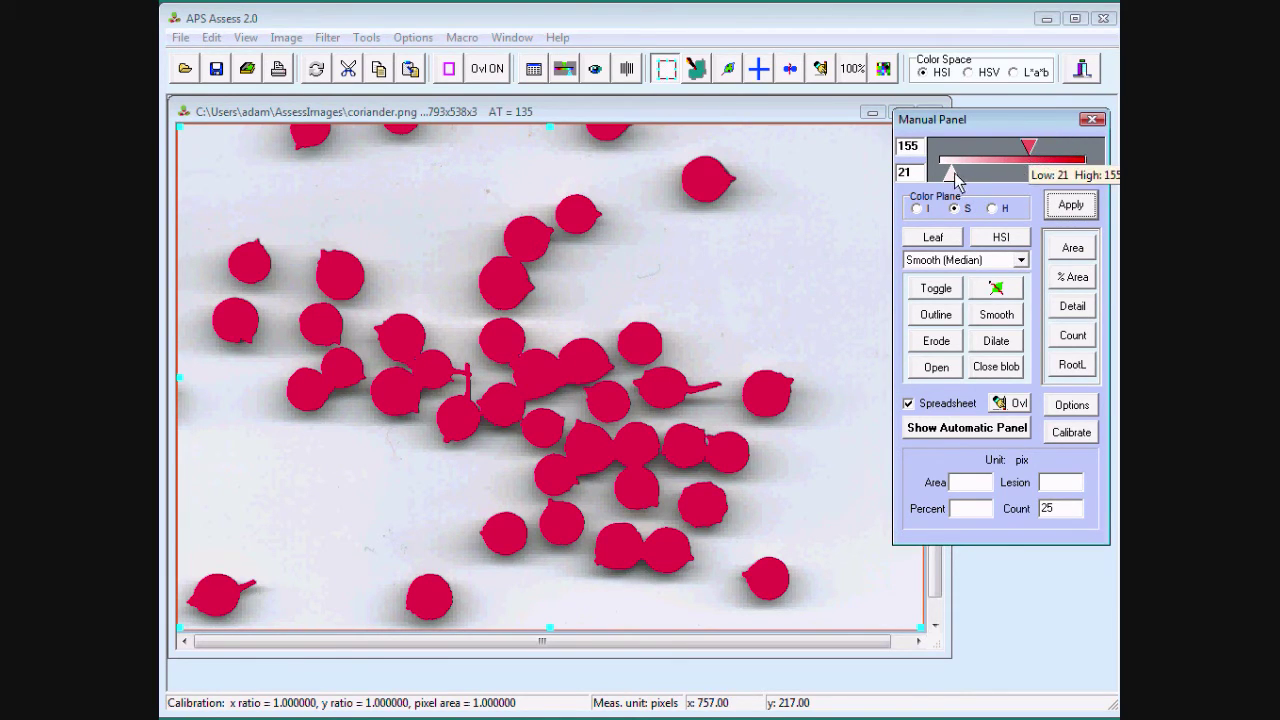
pyautogui.moveTo(954, 173); pyautogui.dragTo(953, 176)
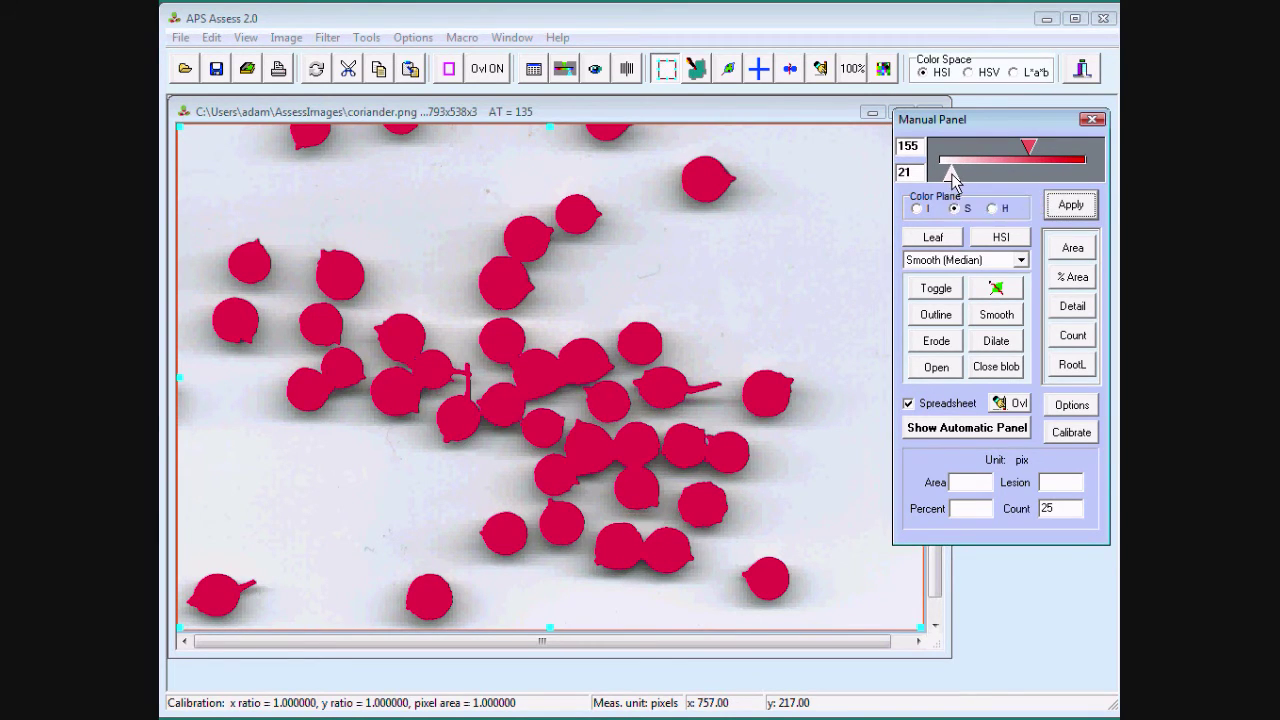
# Step: Separate the touching coriander seeds in the overlay and count the objects
pyautogui.click(994, 289)
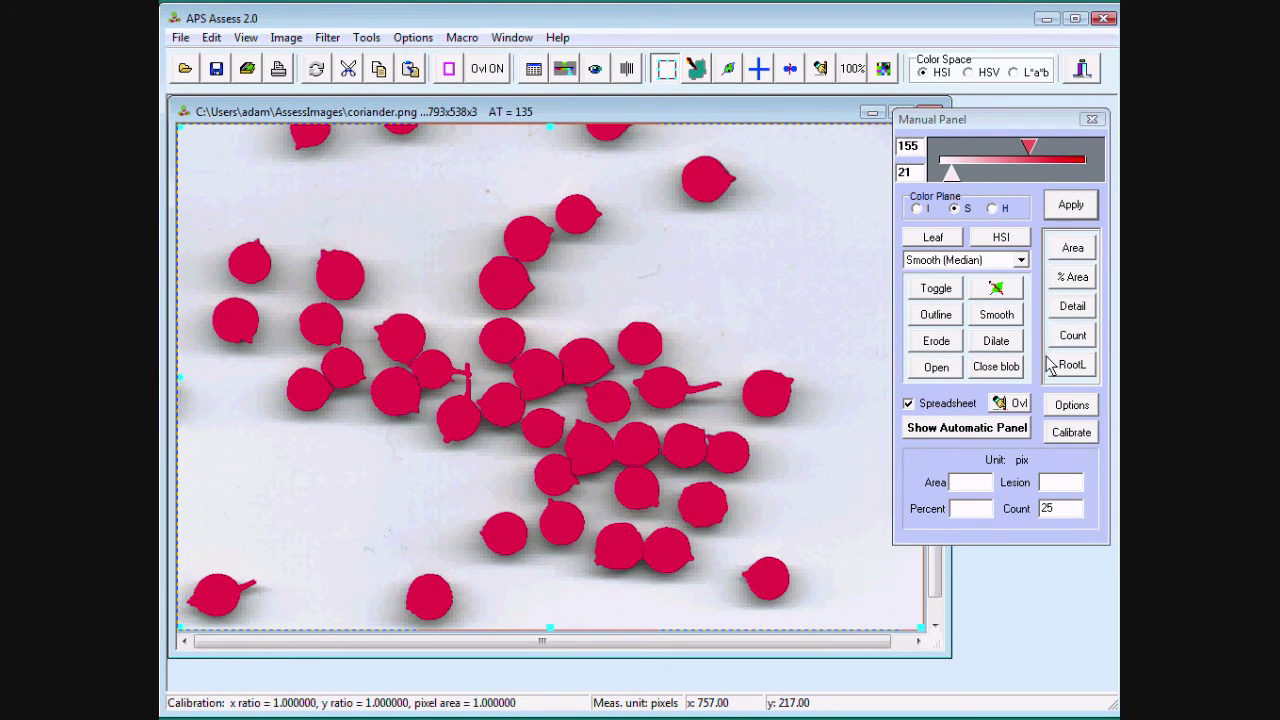
pyautogui.click(1073, 340)
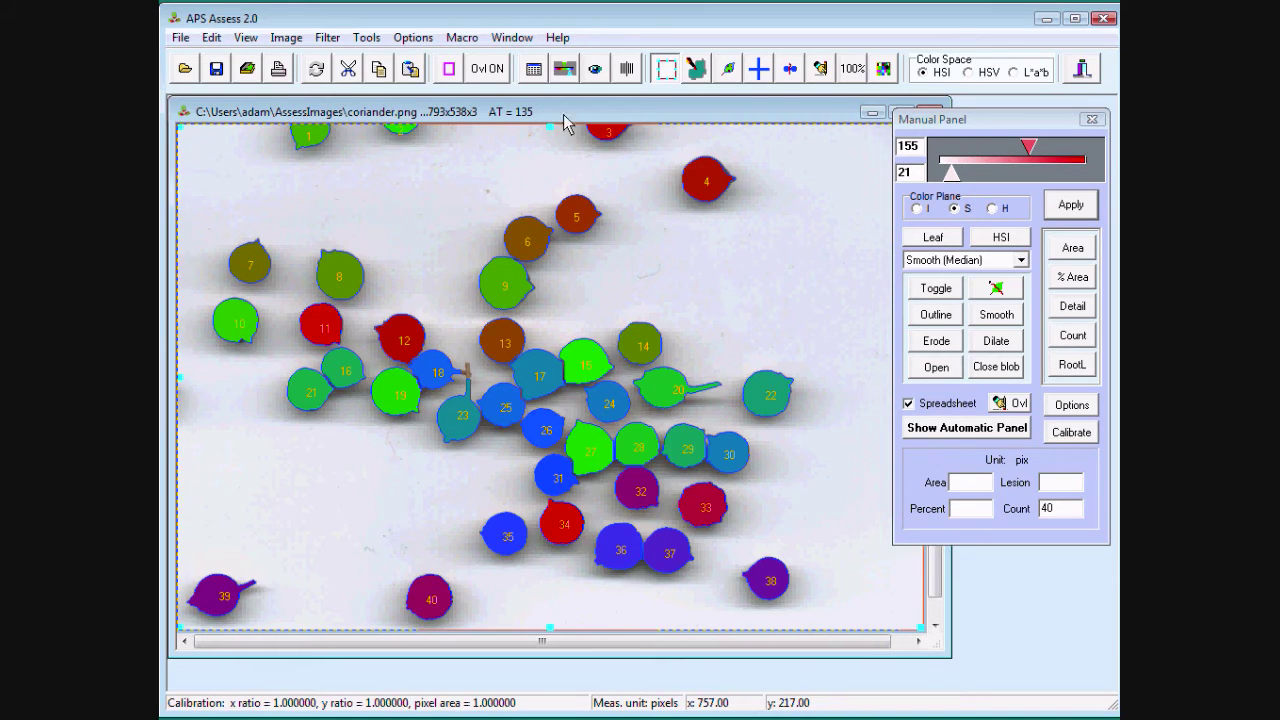
# Step: Review the coriander object measurements in the results spreadsheet back to the first rows, and open the options
pyautogui.click(533, 68)
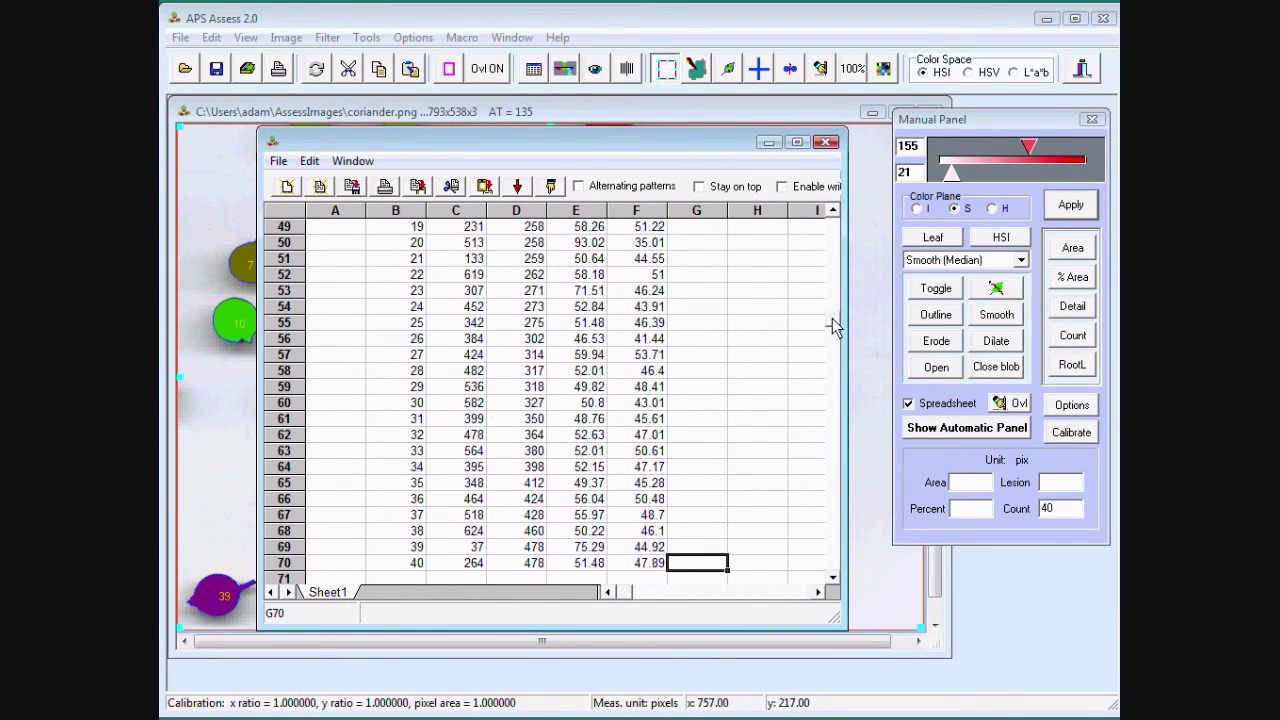
pyautogui.scroll(8, 832, 322)
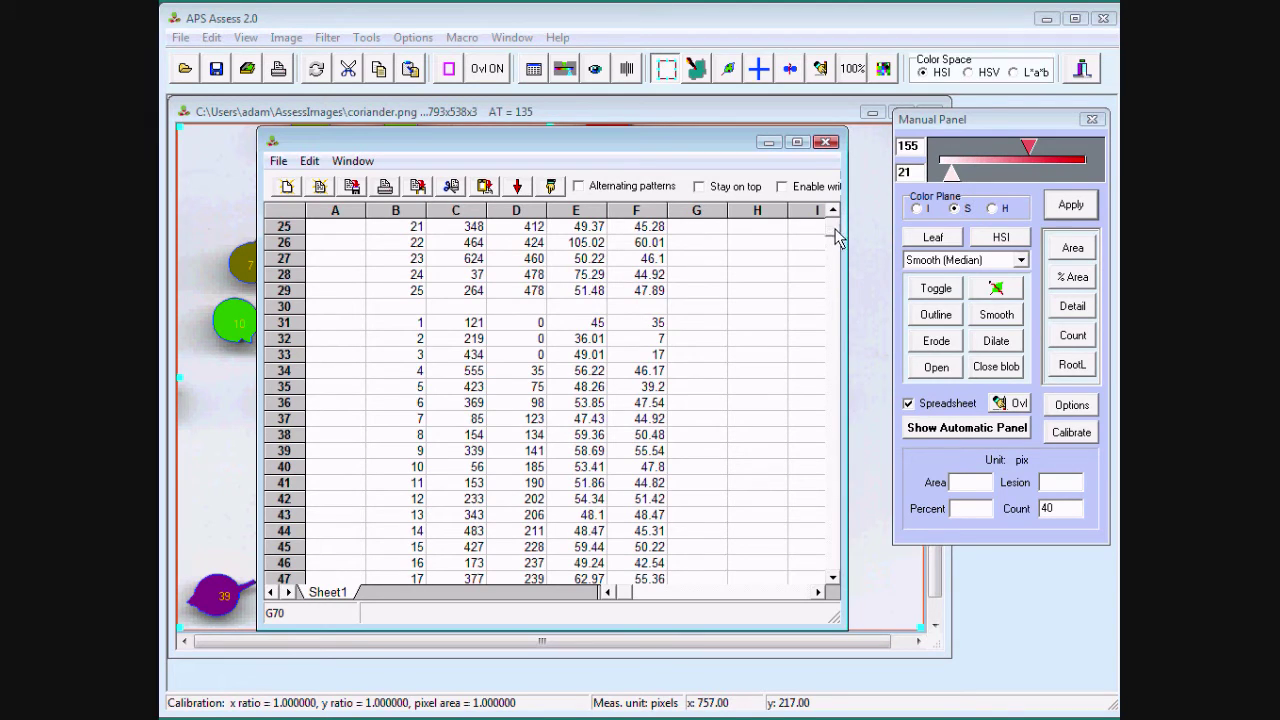
pyautogui.scroll(8, 835, 228)
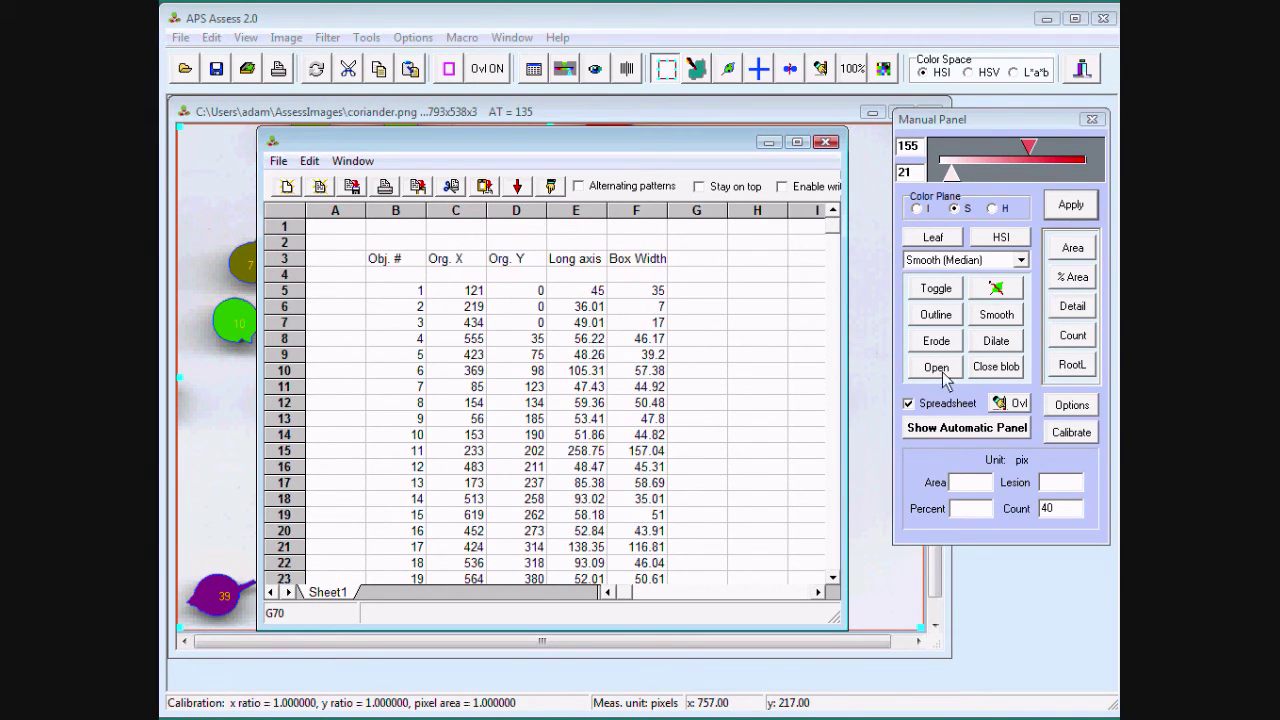
pyautogui.click(1072, 406)
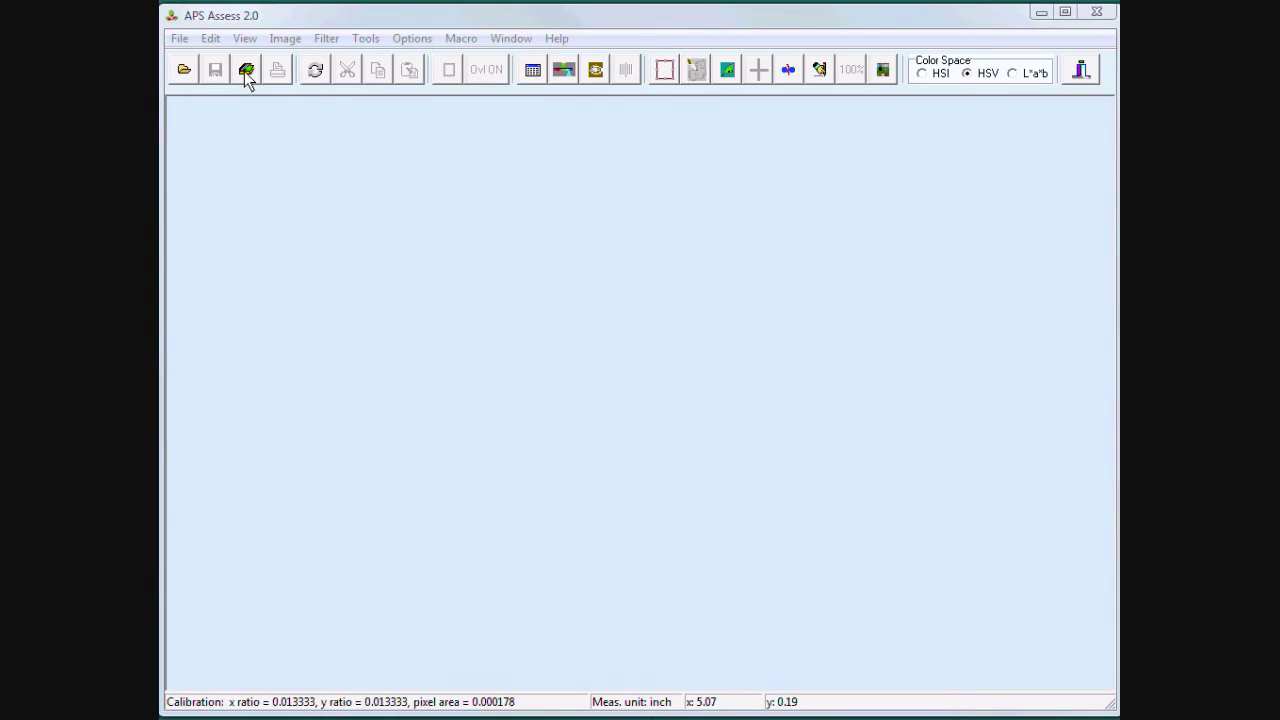
# Step: Preview the leaf on the WIA-HP Scanjet 3500c scanner at 75 dpi in RGB and acquire the framed area
pyautogui.click(246, 70)
pyautogui.moveTo(489, 270); pyautogui.dragTo(566, 141)
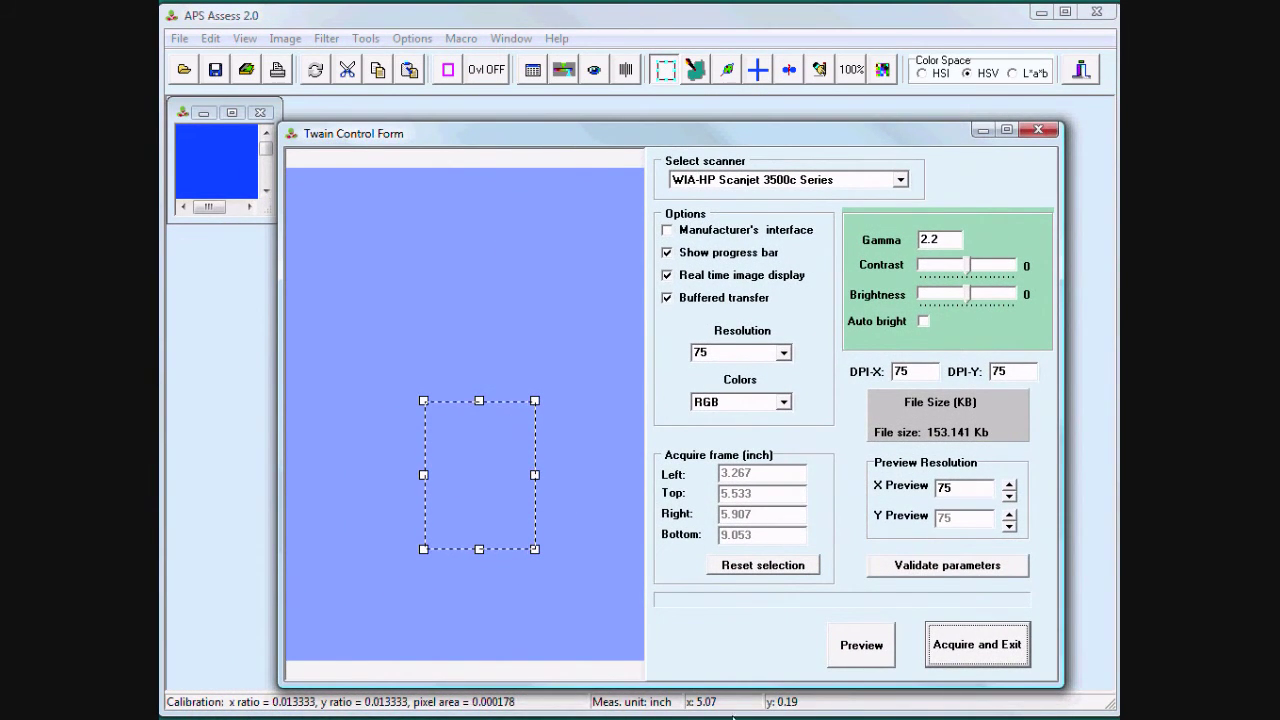
pyautogui.click(857, 665)
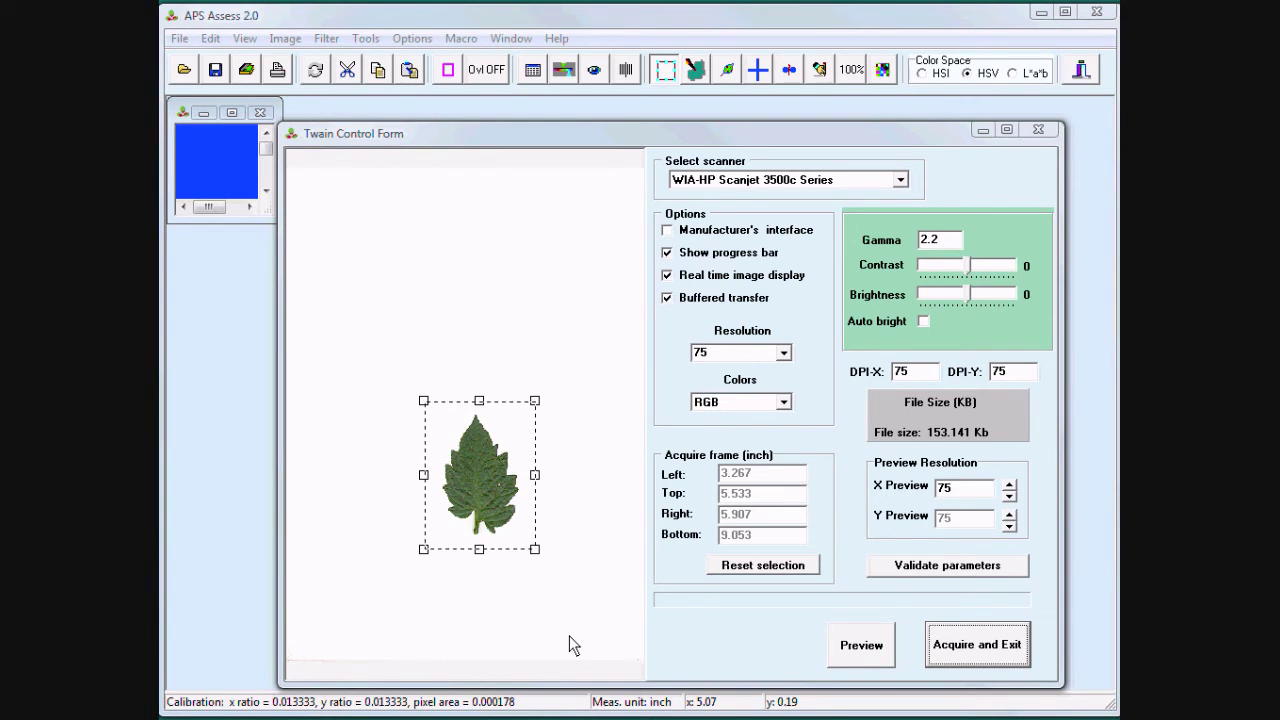
pyautogui.click(1000, 650)
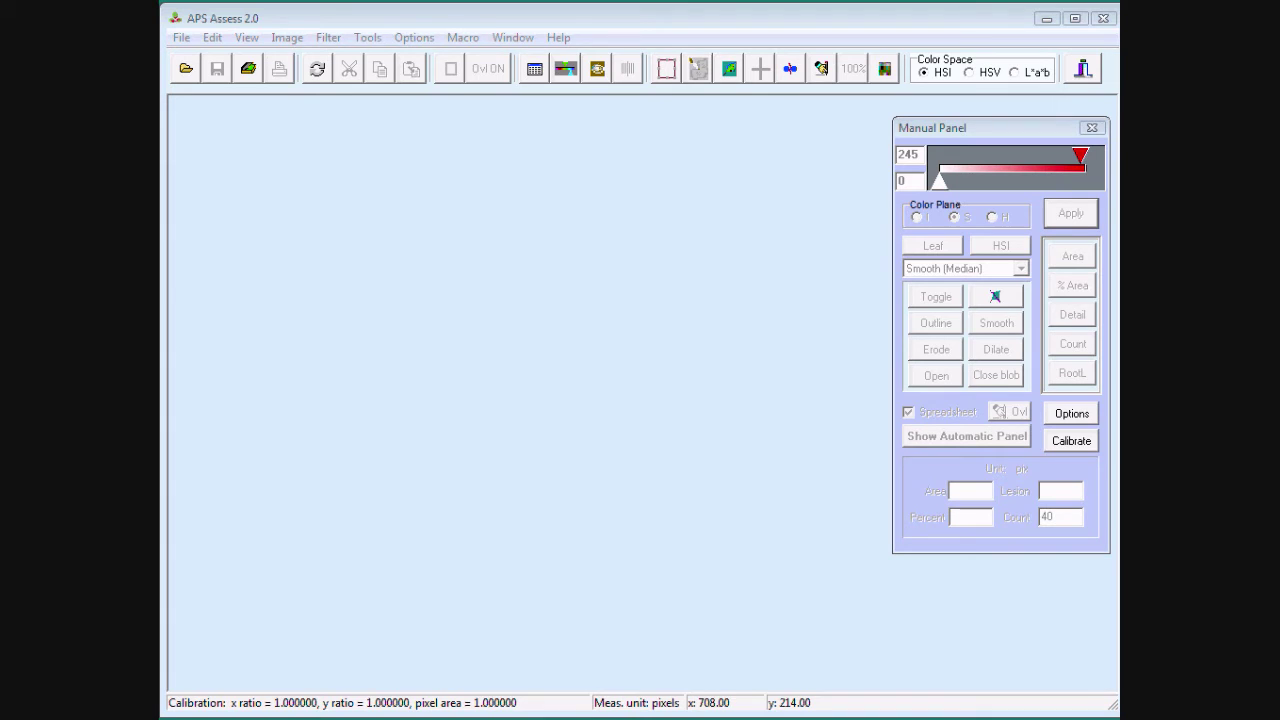
# Step: Look at the scanner calibration settings in the measurement defaults and close them without applying changes
pyautogui.click(1072, 441)
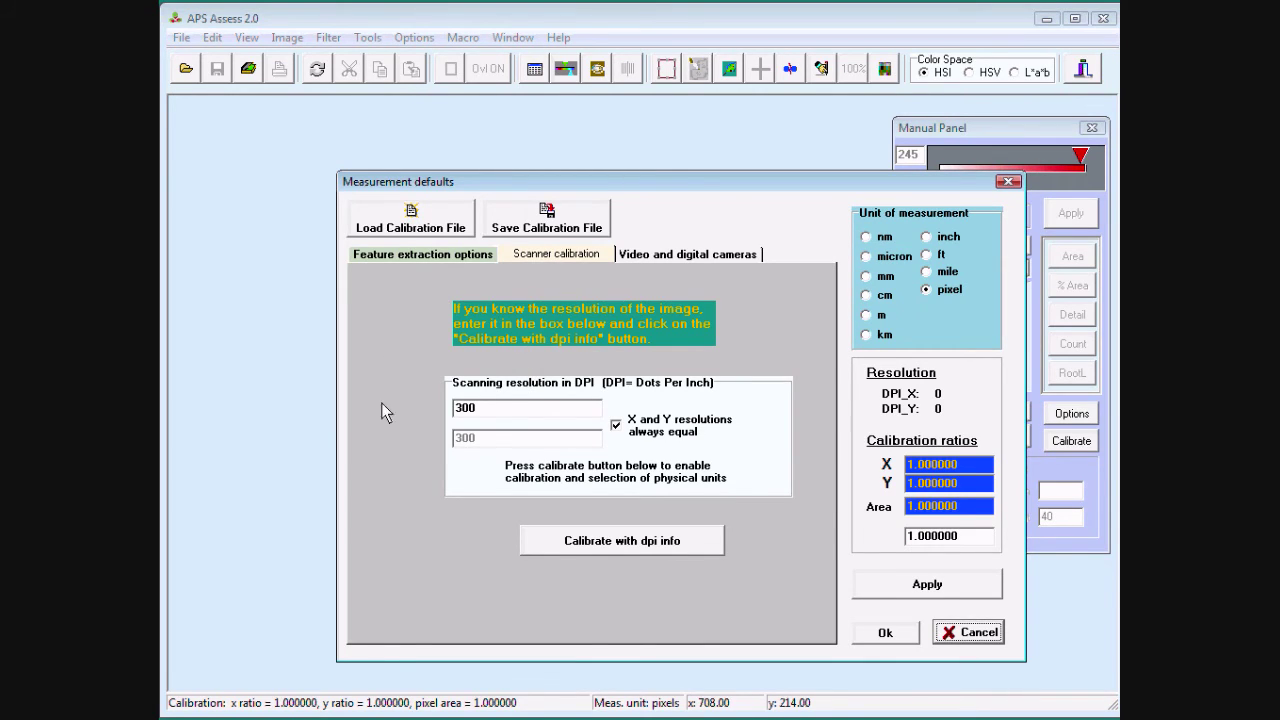
pyautogui.click(977, 632)
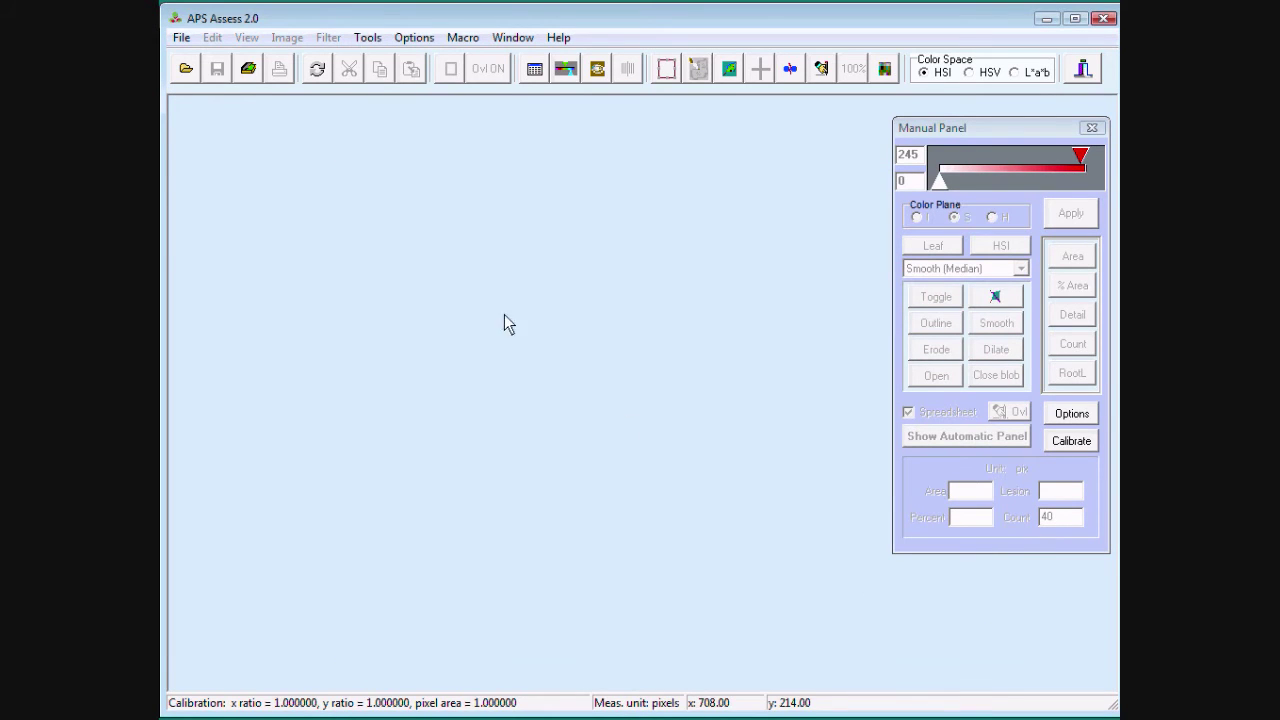
# Step: Open Calibration_grid.png, select a rectangle of 3 by 2 large grid squares and apply the 31–191 H plane threshold to it
pyautogui.click(186, 70)
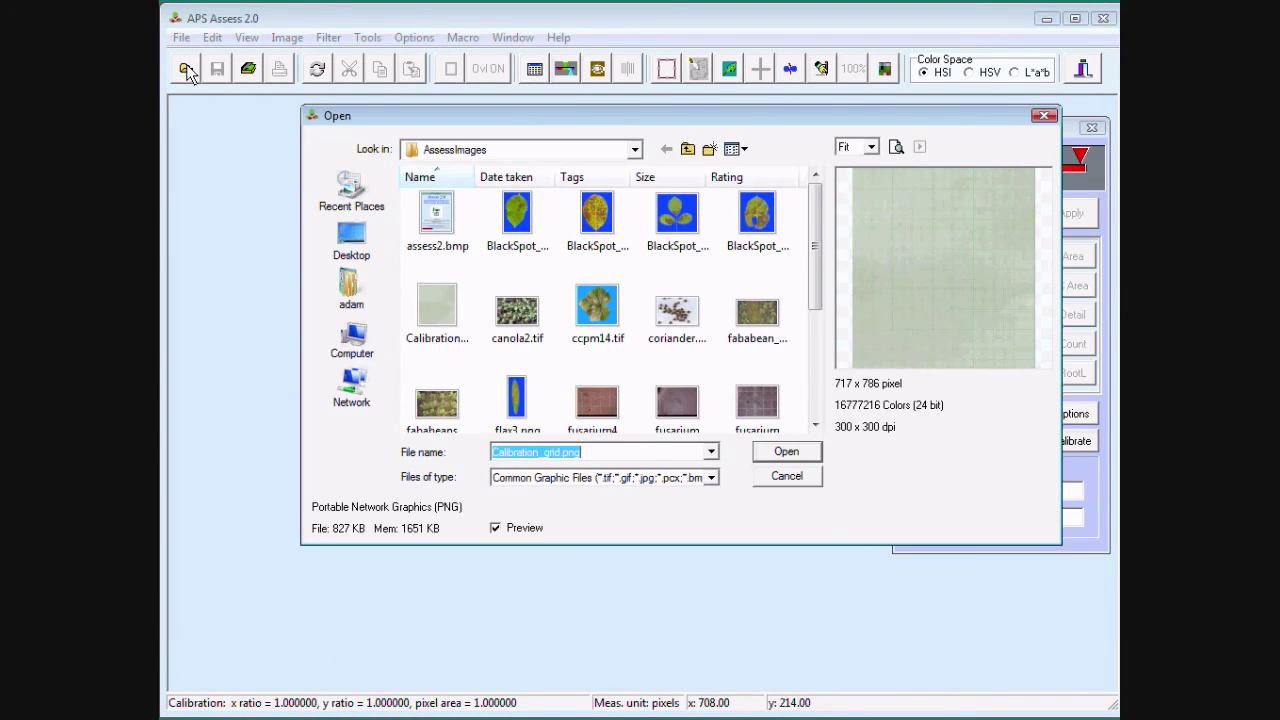
pyautogui.click(437, 320)
pyautogui.click(779, 453)
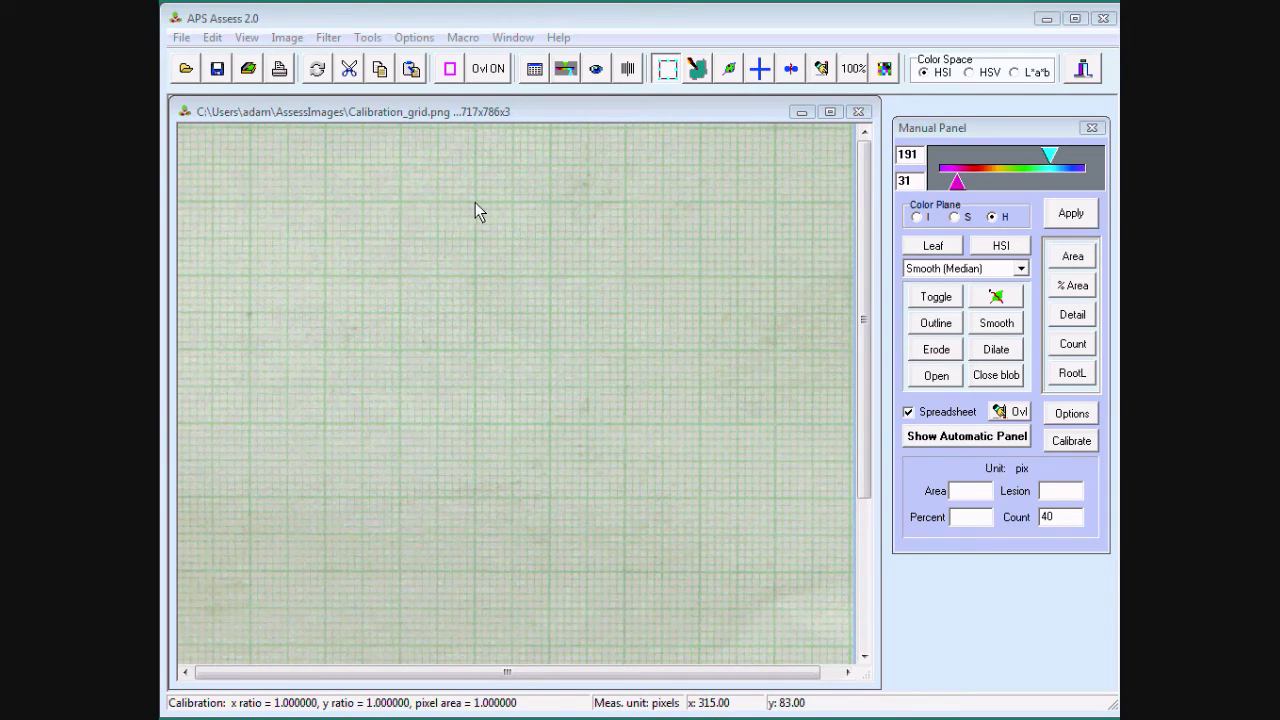
pyautogui.moveTo(476, 203); pyautogui.dragTo(703, 351)
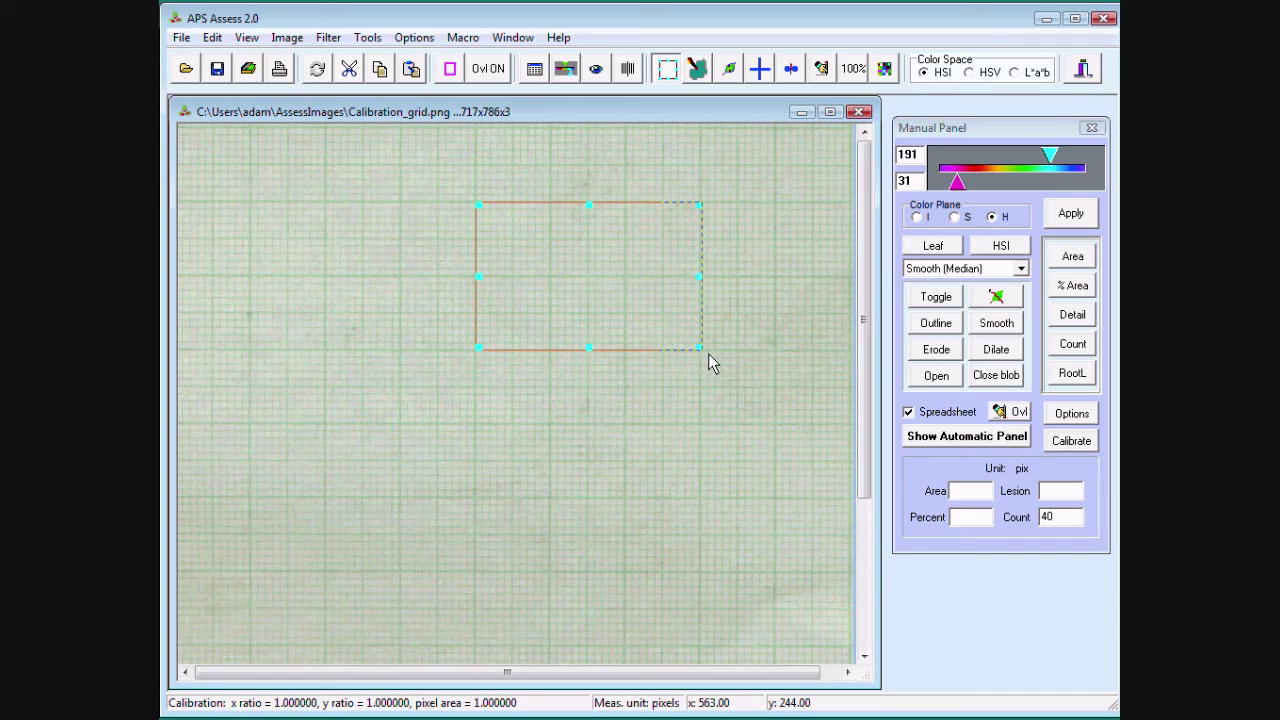
pyautogui.click(1066, 218)
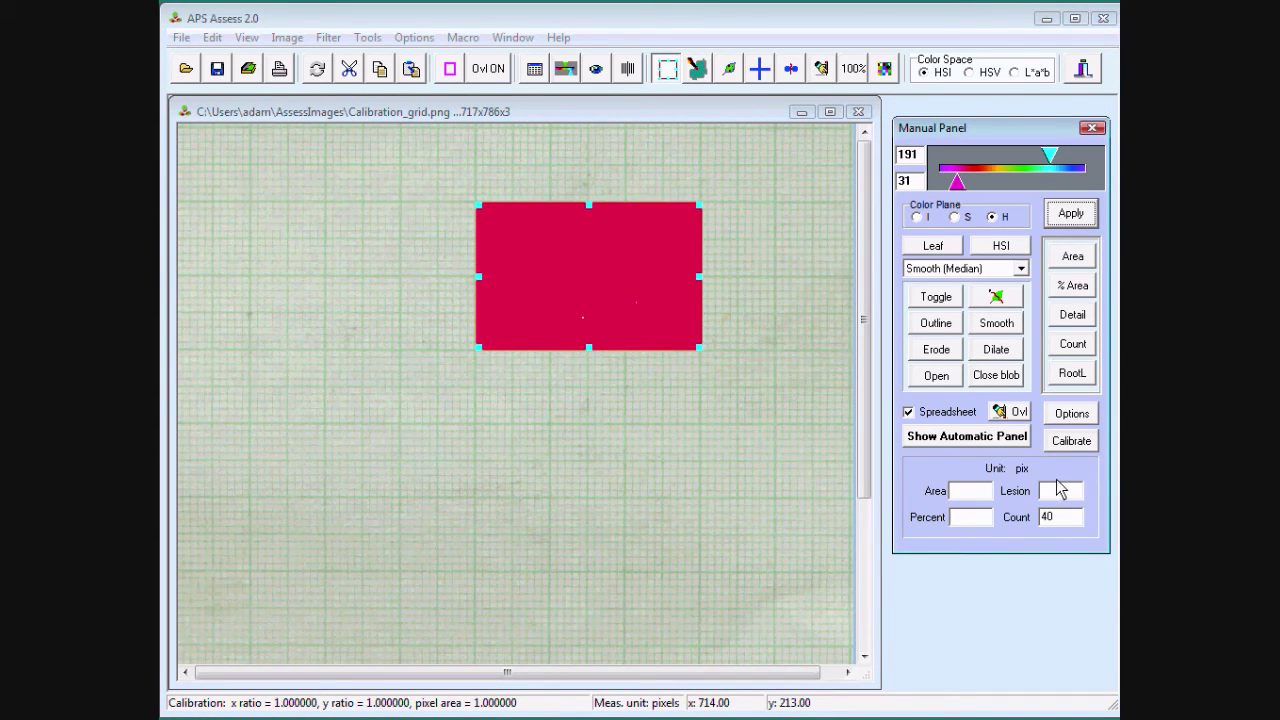
# Step: Calibrate the selected grid rectangle with the camera calibration, using 3 horizontal, 2 vertical and cm as the unit, and accept it
pyautogui.click(1074, 444)
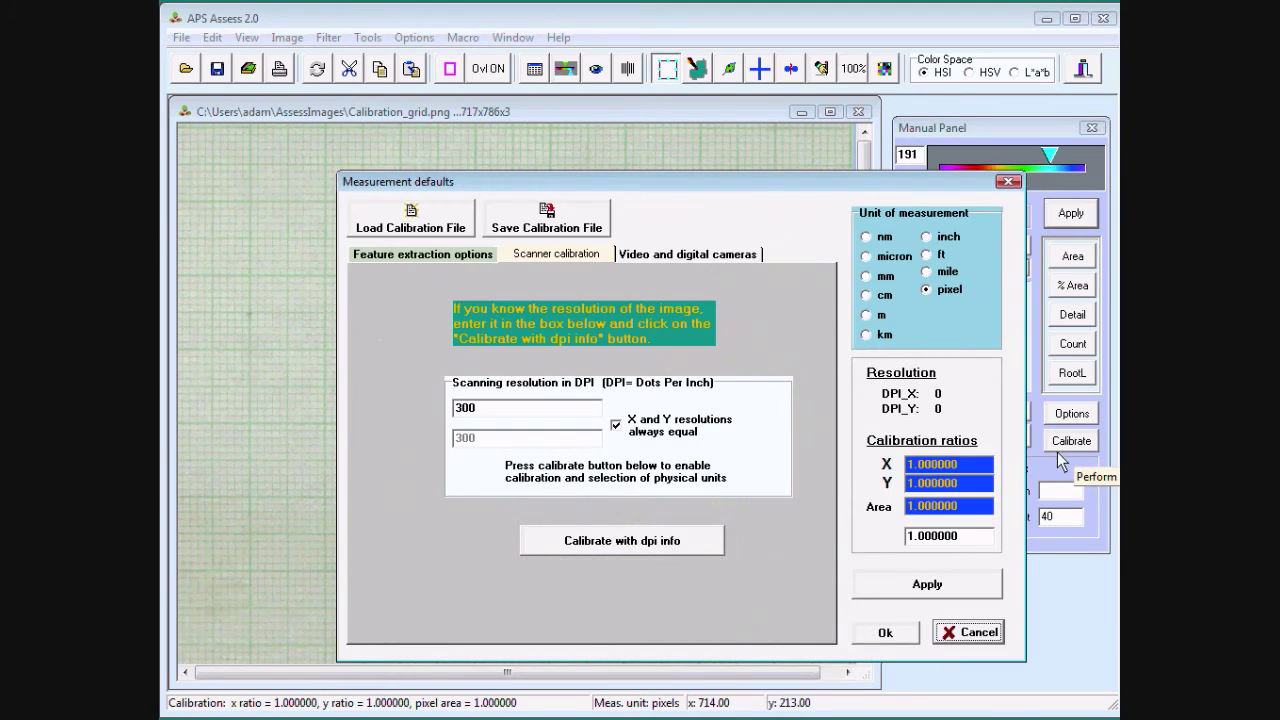
pyautogui.click(691, 255)
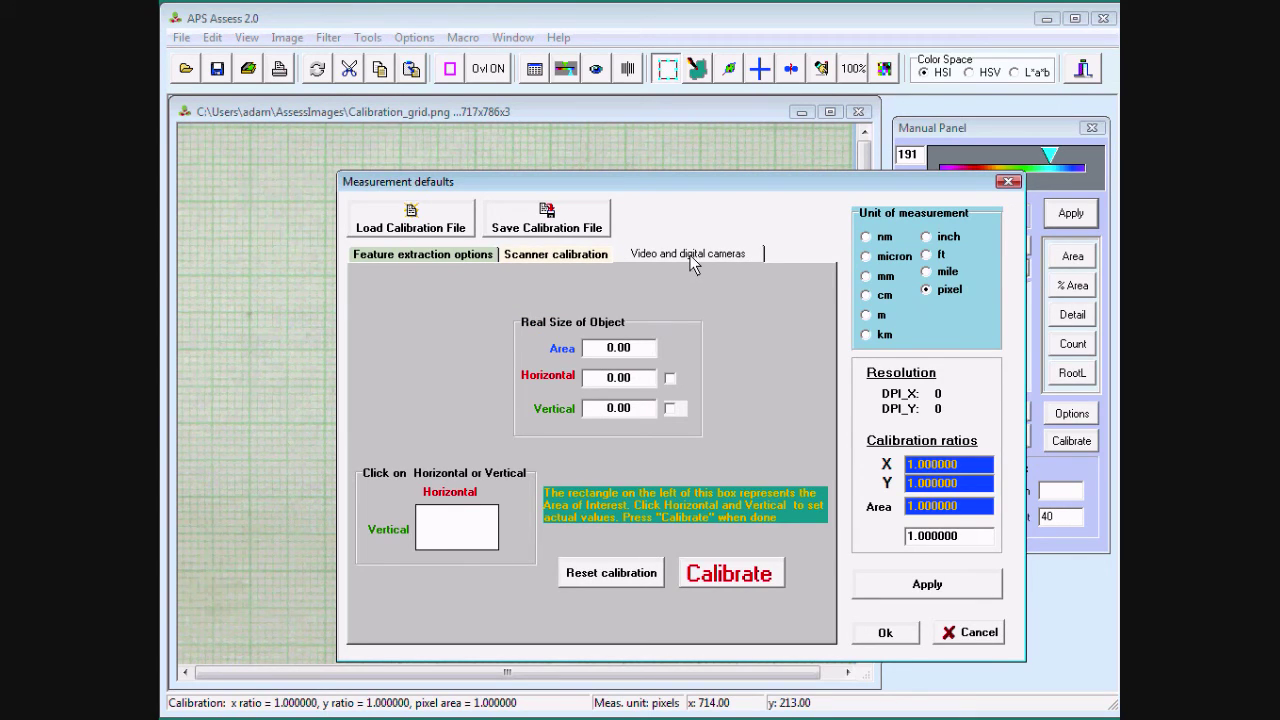
pyautogui.click(452, 493)
pyautogui.write('3')
pyautogui.click(390, 530)
pyautogui.write('2')
pyautogui.click(868, 296)
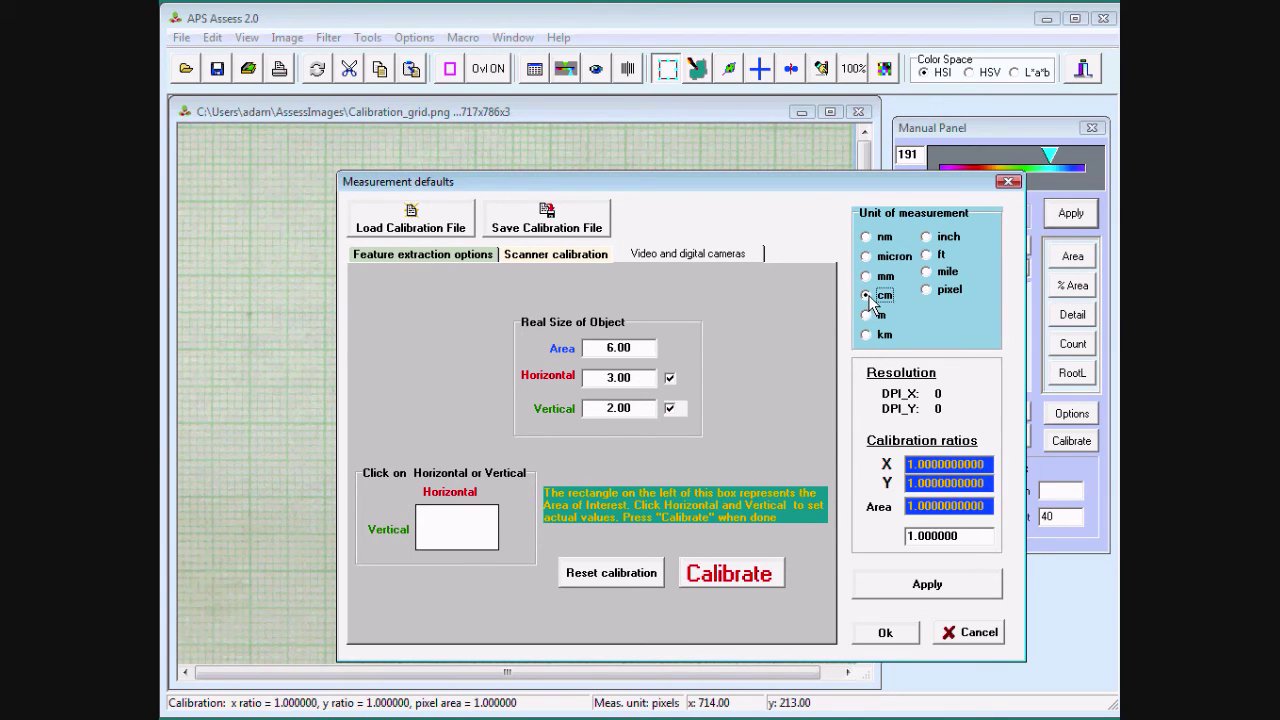
pyautogui.click(729, 580)
pyautogui.click(730, 464)
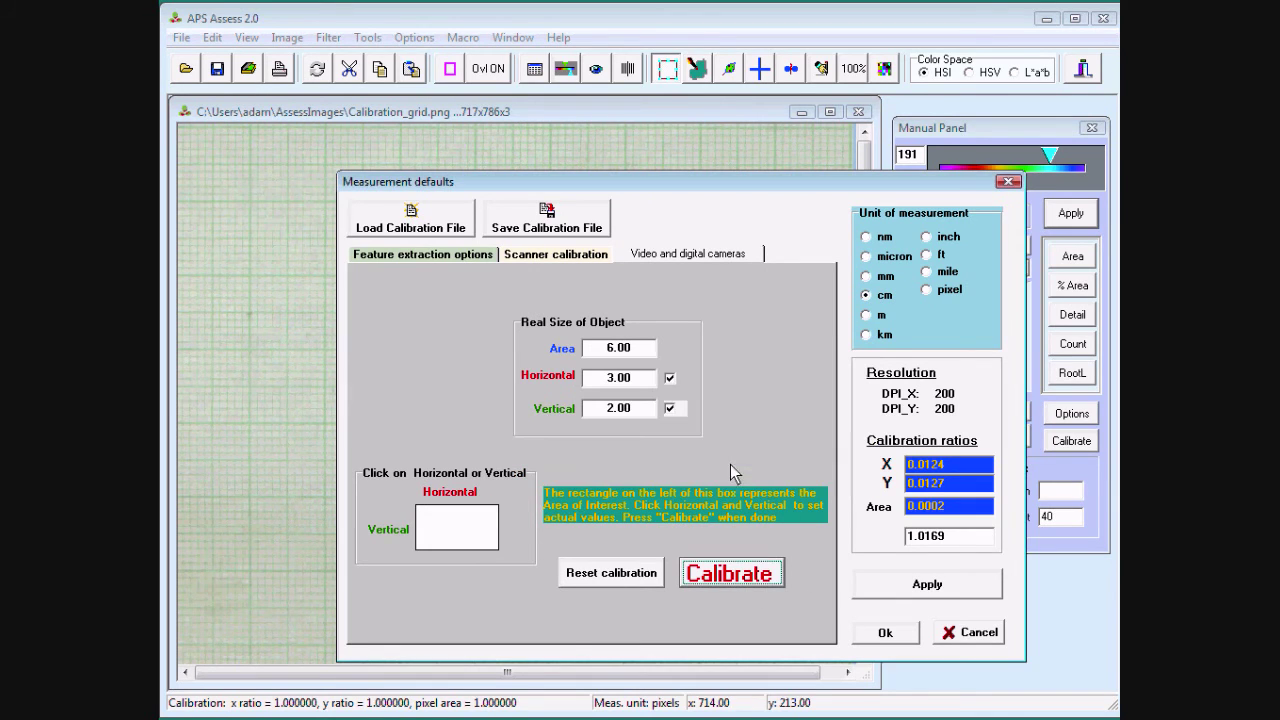
pyautogui.click(896, 642)
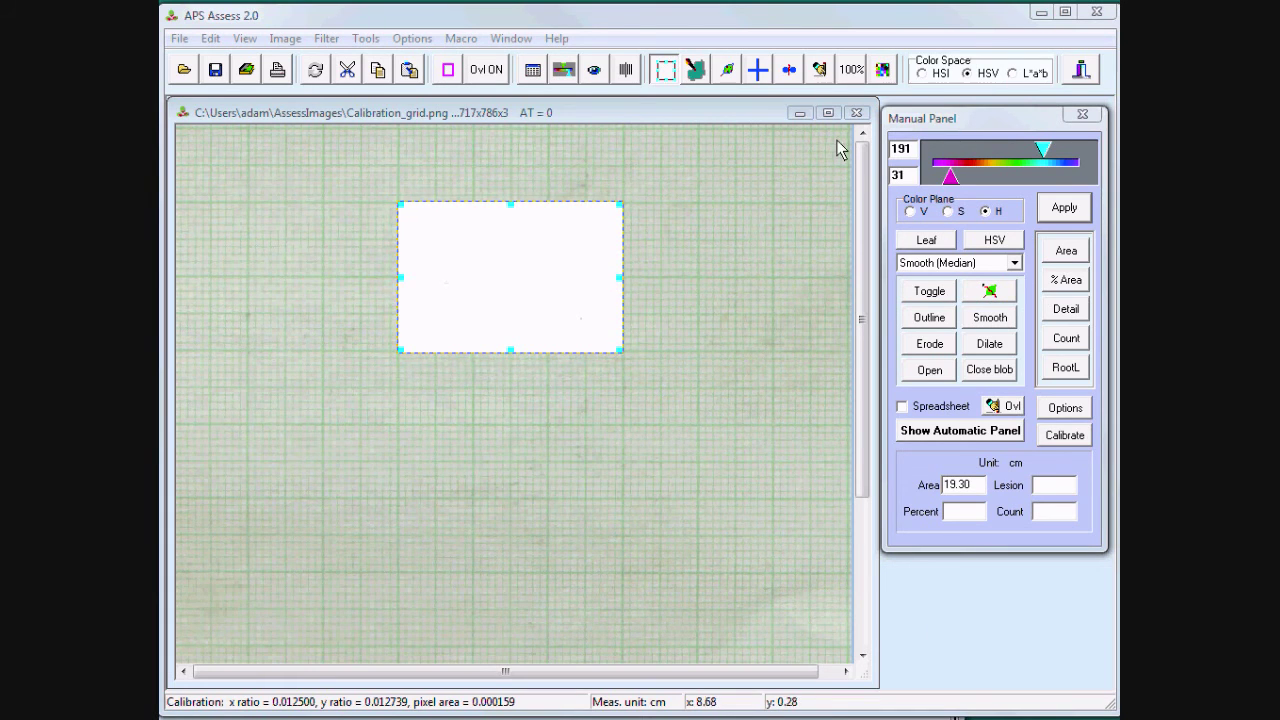
# Step: Close the calibration grid image and open BlackSpot_3.png from the AssessImages folder
pyautogui.click(856, 113)
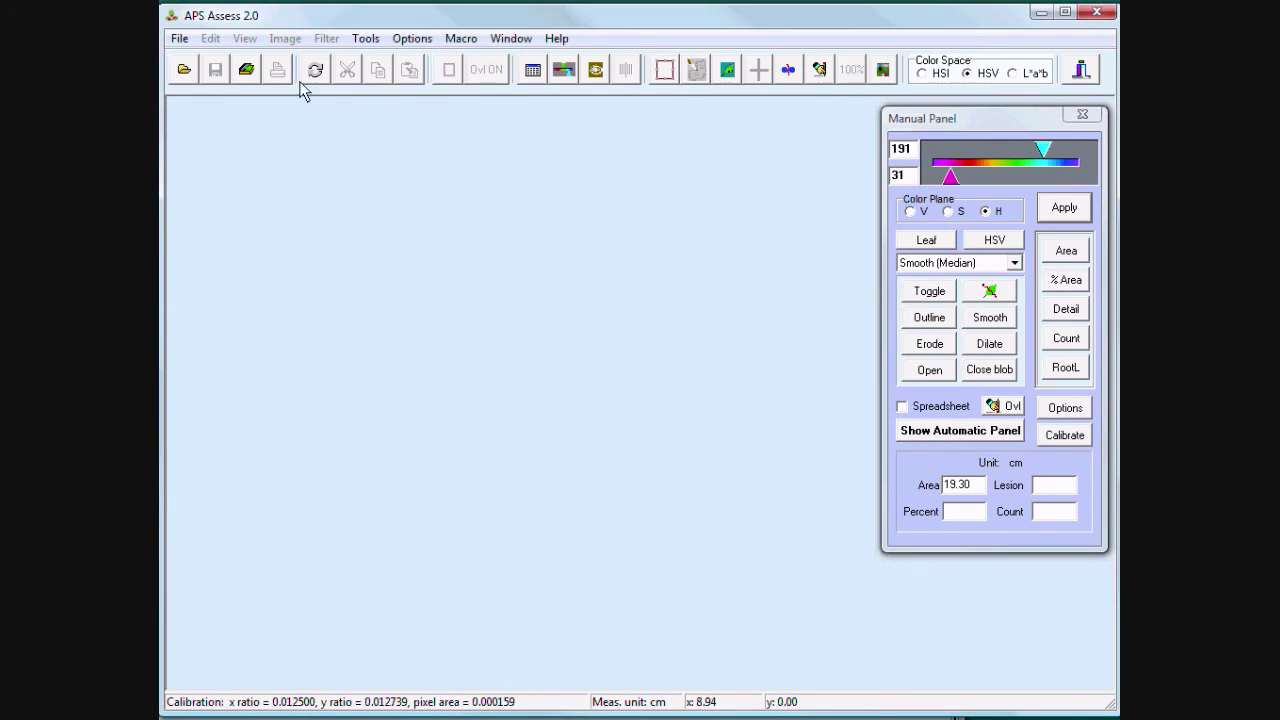
pyautogui.click(188, 76)
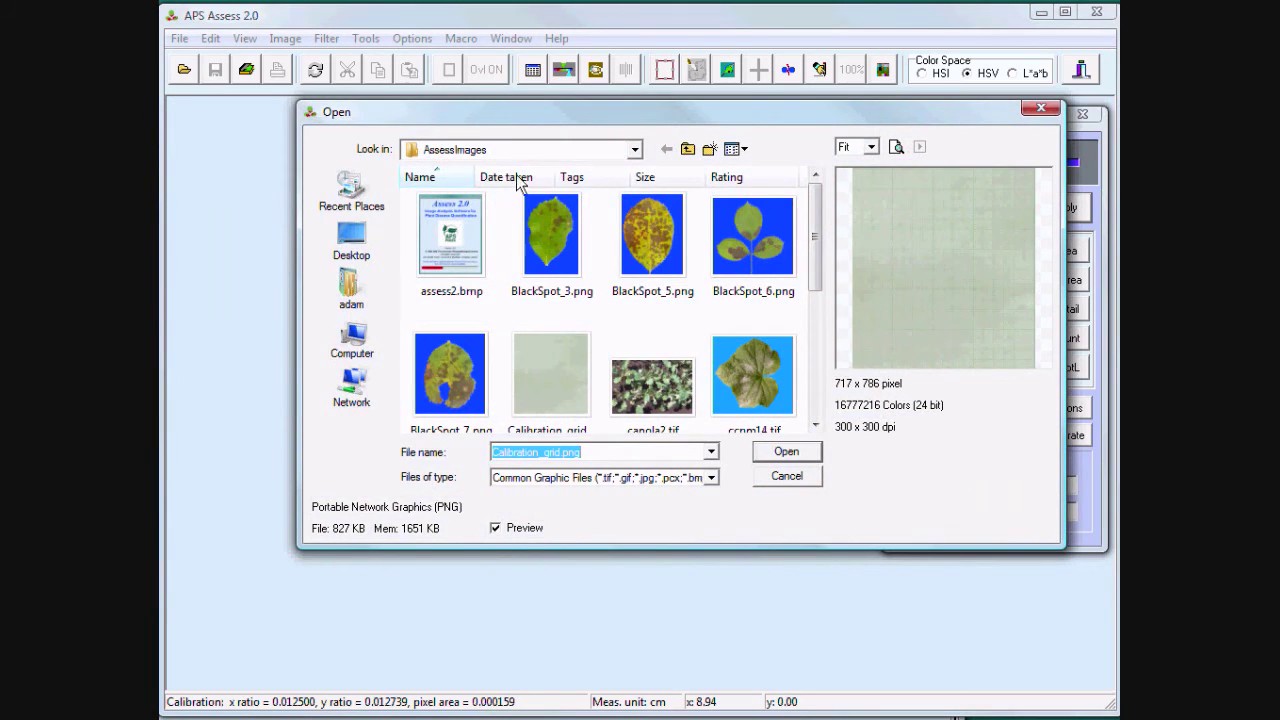
pyautogui.click(540, 240)
pyautogui.click(786, 452)
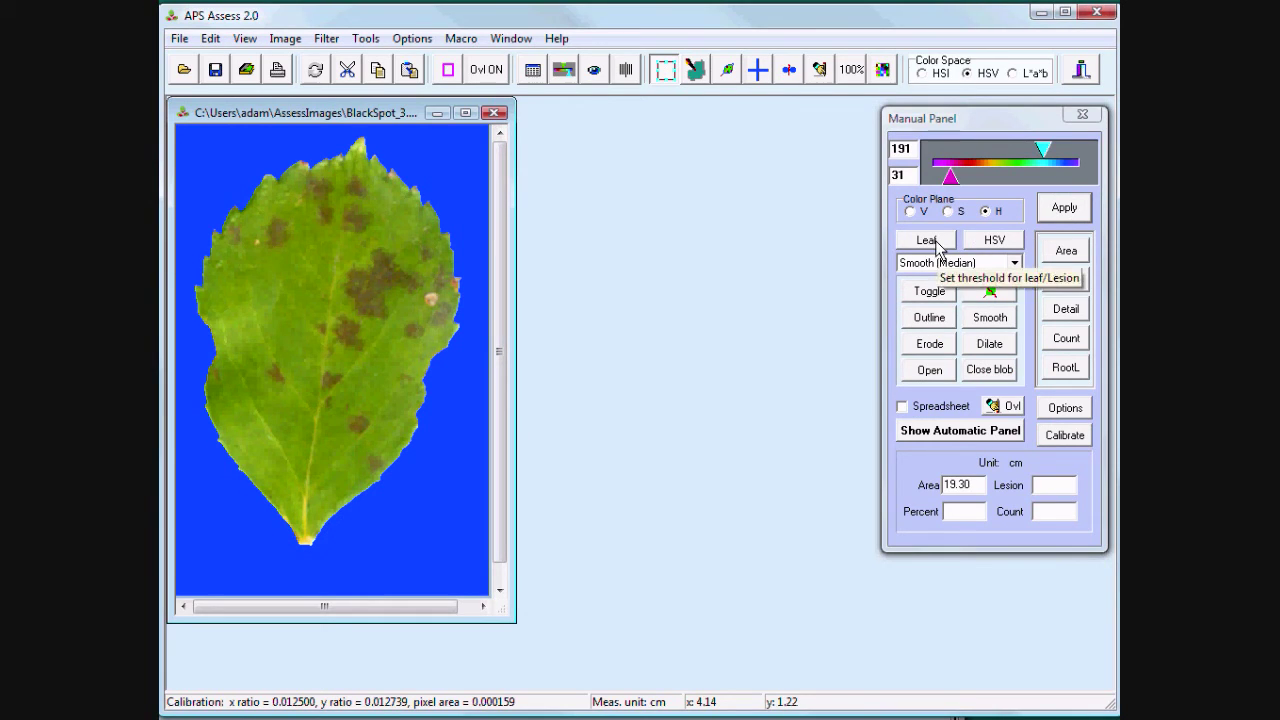
# Step: Apply the 31–191 H plane threshold to the leaf and measure its area
pyautogui.click(1070, 207)
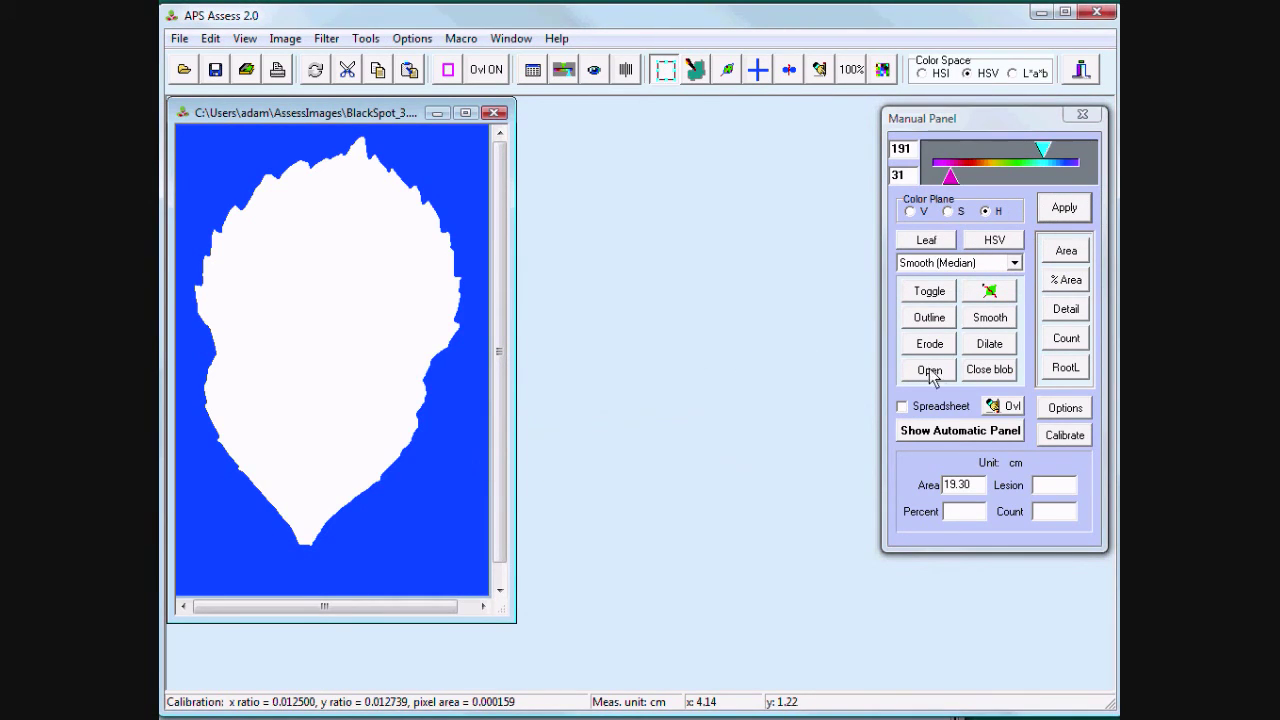
pyautogui.click(1068, 252)
pyautogui.click(1068, 252)
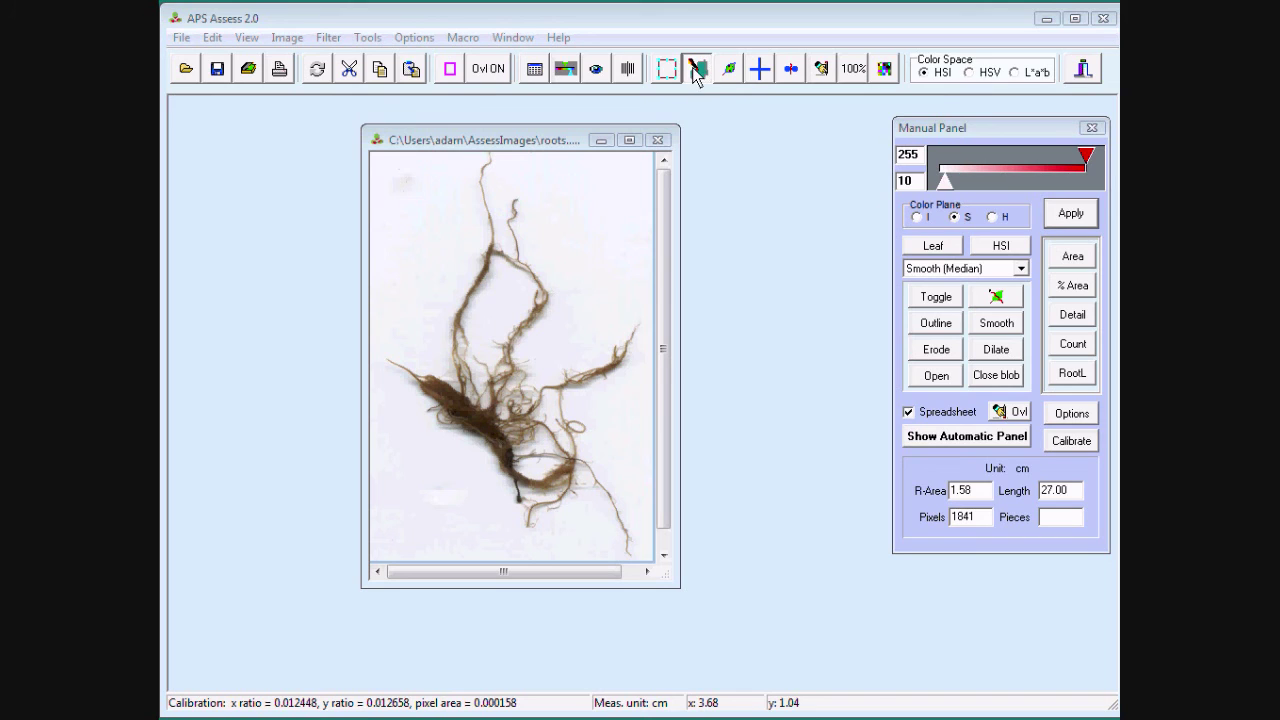
# Step: Outline a freehand area of interest around the fine roots, leaving out the thick dark root body
pyautogui.click(623, 212)
pyautogui.moveTo(571, 177)
pyautogui.mouseDown()
pyautogui.moveTo(491, 157)
pyautogui.moveTo(442, 195)
pyautogui.moveTo(433, 274)
pyautogui.mouseUp()
pyautogui.moveTo(432, 333)
pyautogui.mouseDown()
pyautogui.moveTo(447, 383)
pyautogui.moveTo(527, 460)
pyautogui.moveTo(515, 480)
pyautogui.moveTo(522, 520)
pyautogui.moveTo(634, 568)
pyautogui.moveTo(650, 428)
pyautogui.moveTo(640, 229)
pyautogui.moveTo(612, 197)
pyautogui.mouseUp()
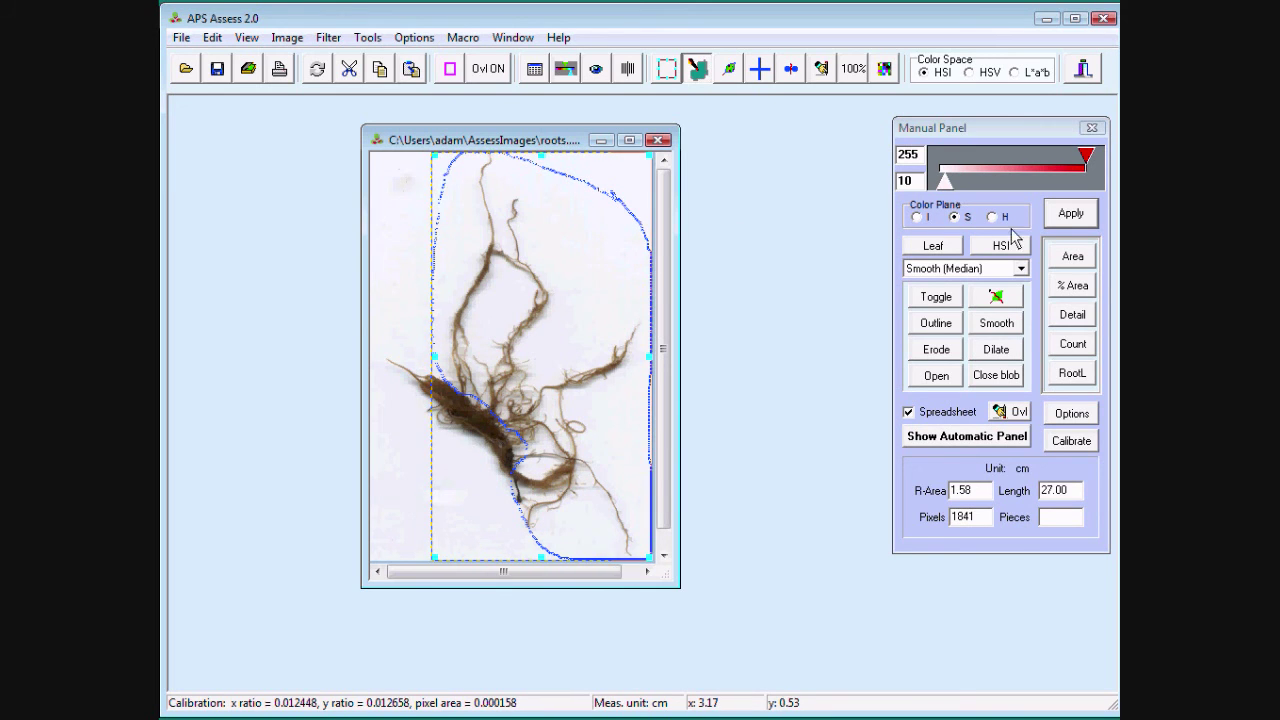
# Step: Apply the S plane threshold to the outlined roots, raise its lower limit slightly and measure the root length
pyautogui.click(1071, 216)
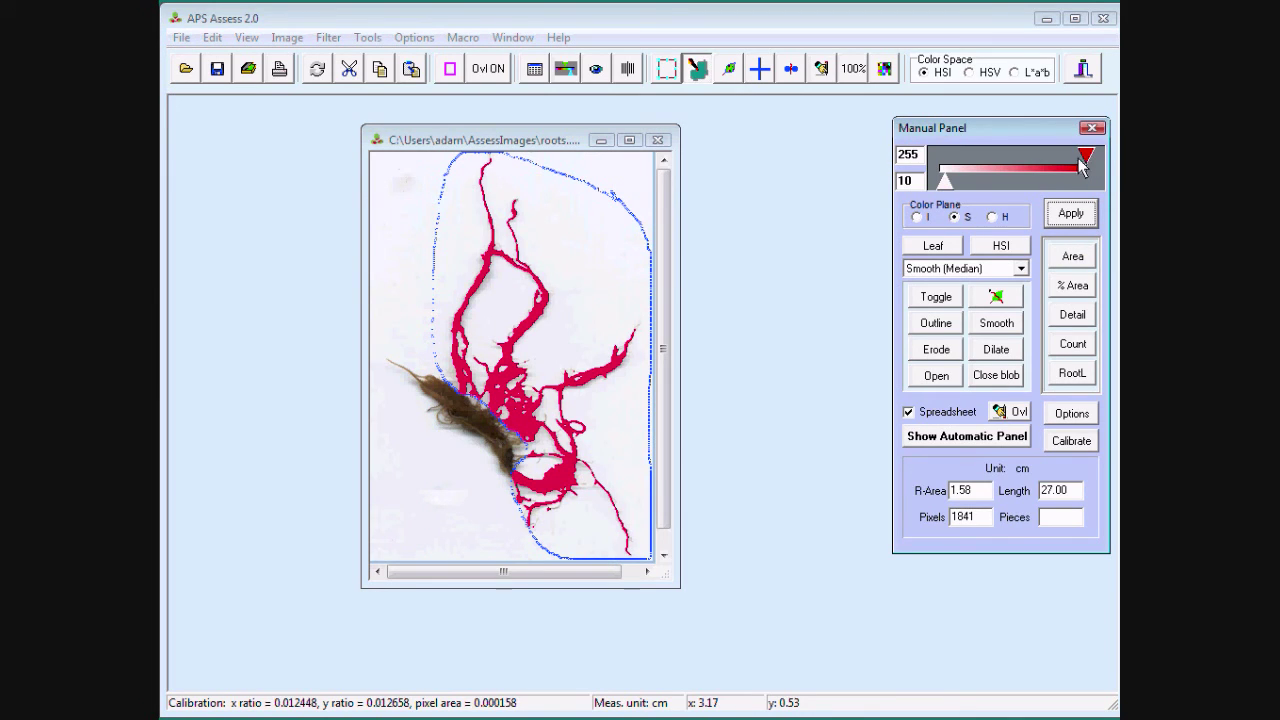
pyautogui.moveTo(943, 183); pyautogui.dragTo(946, 183)
pyautogui.click(1066, 385)
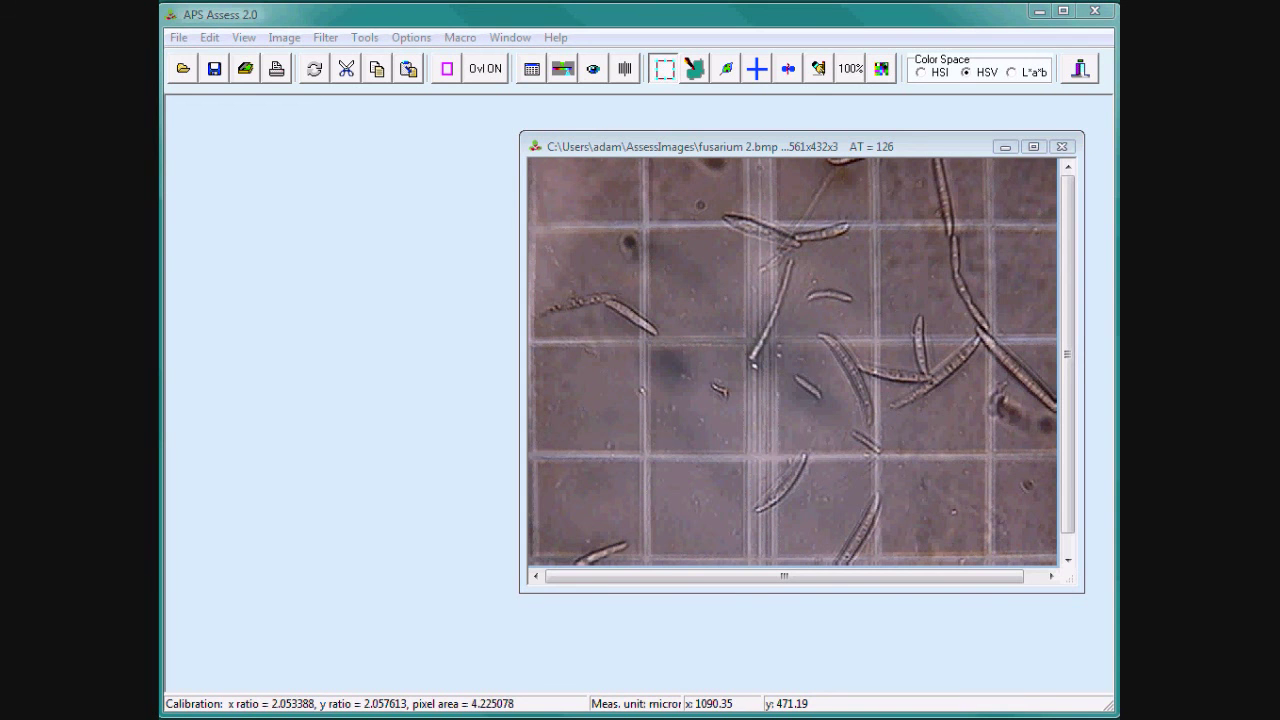
# Step: With the digital ruler, measure a spore segment by a straight line and a grid square's width by a horizontal line
pyautogui.click(627, 77)
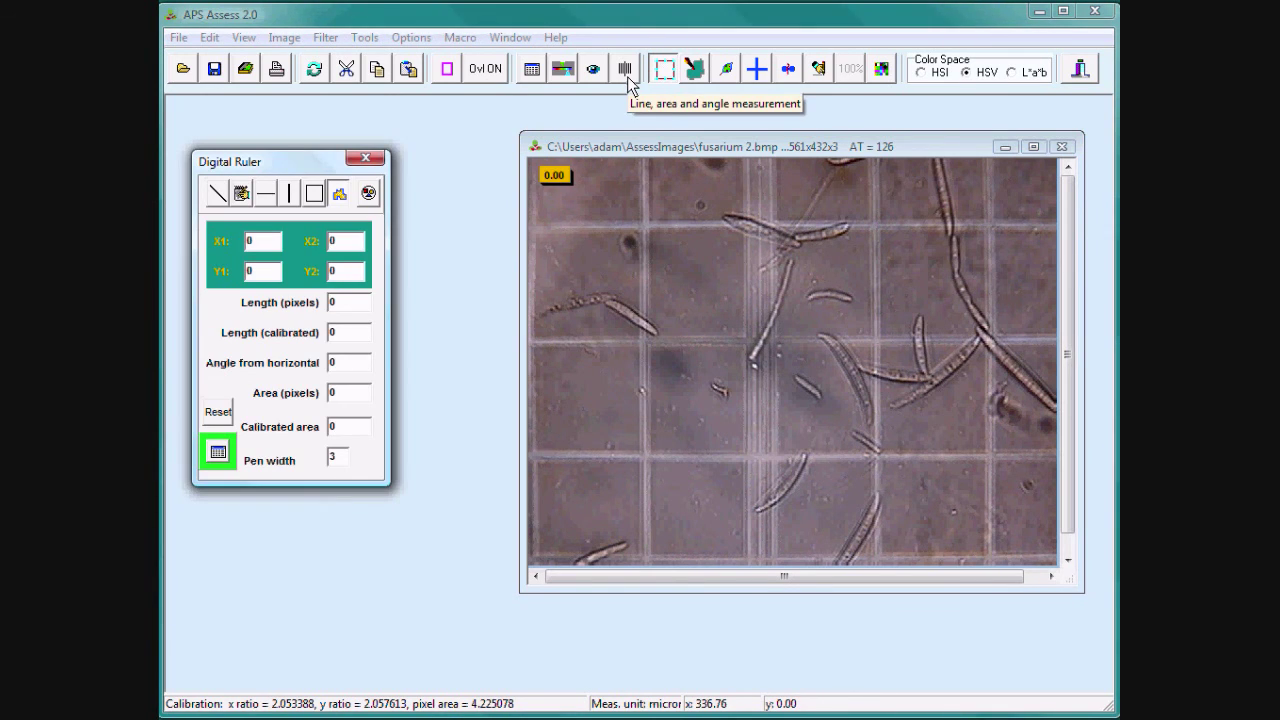
pyautogui.click(214, 196)
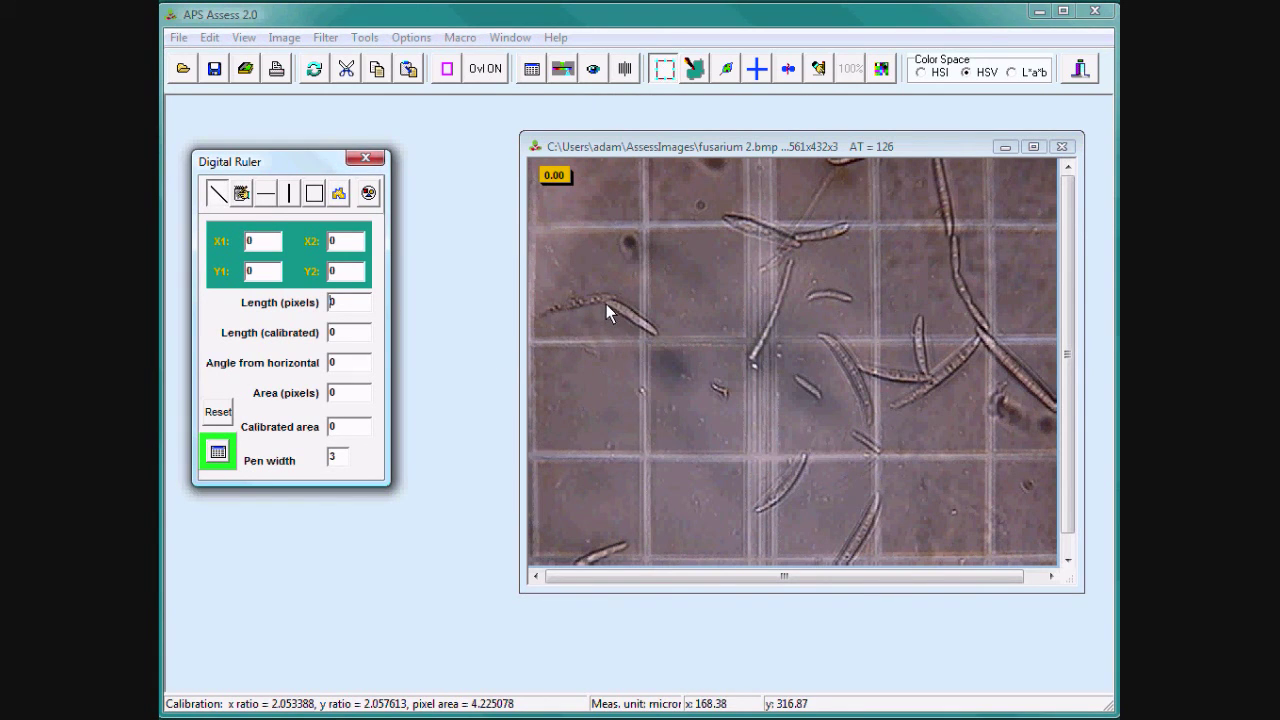
pyautogui.moveTo(607, 304); pyautogui.dragTo(658, 336)
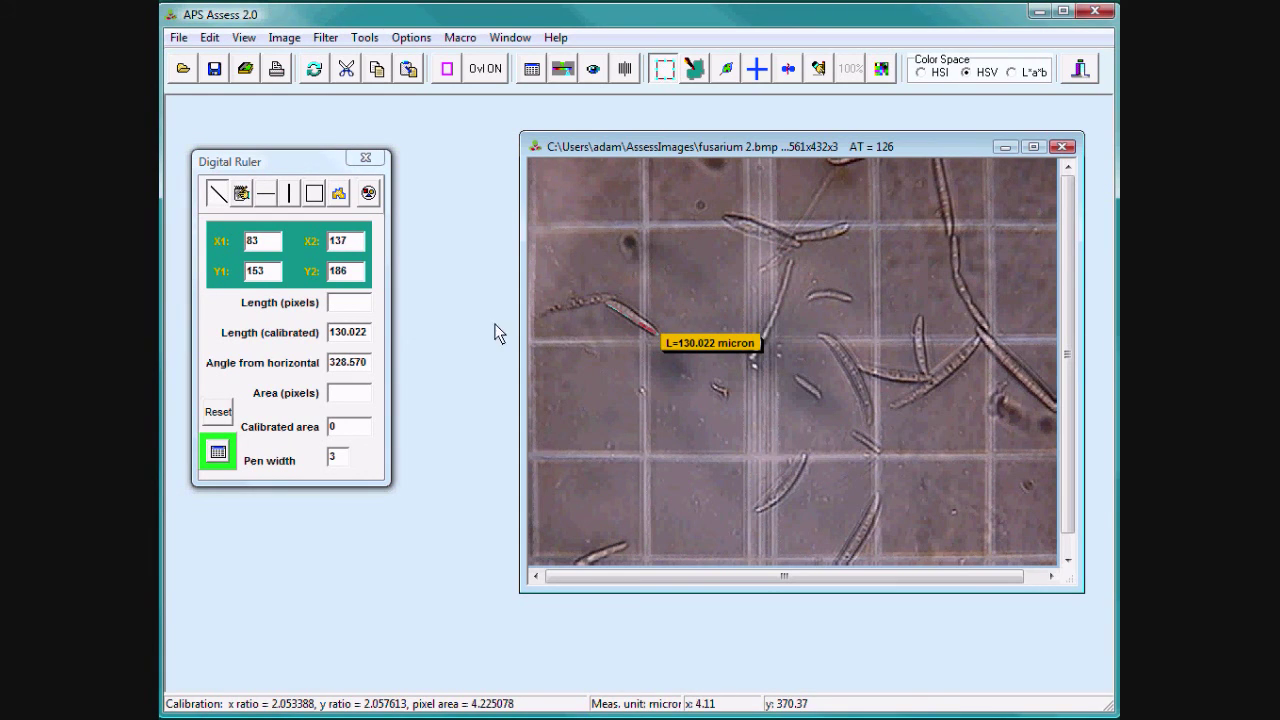
pyautogui.click(263, 197)
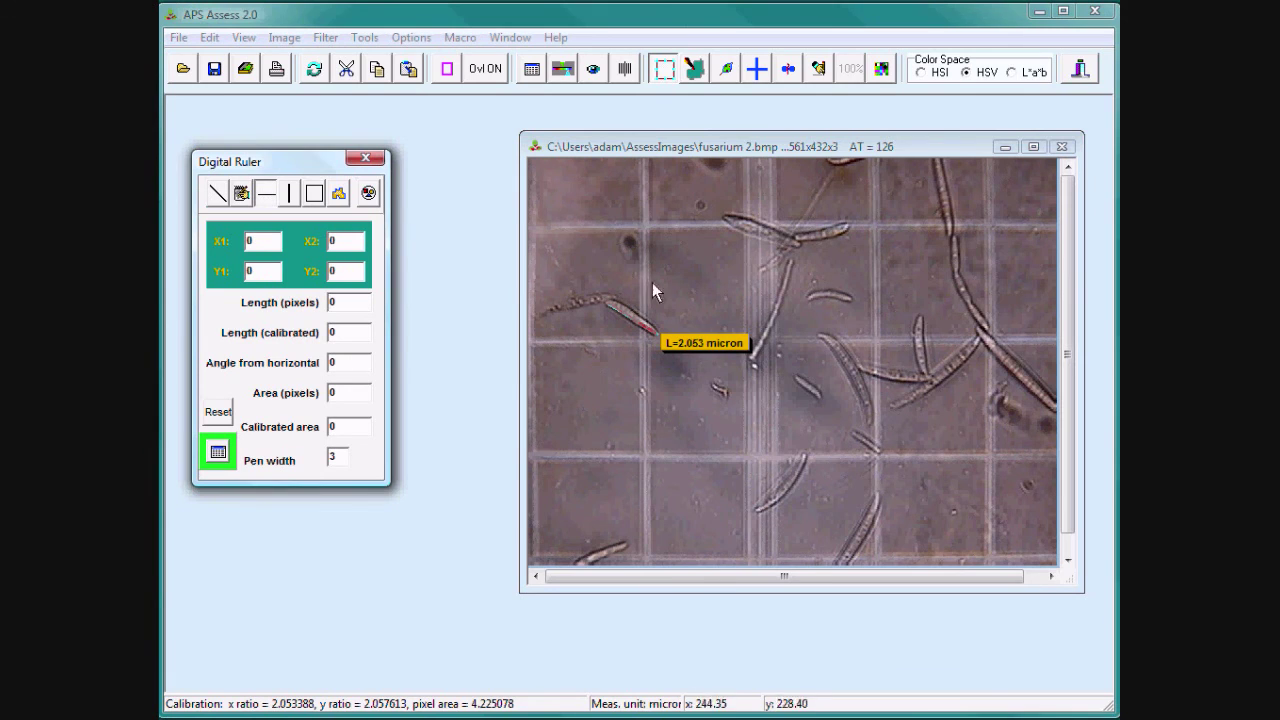
pyautogui.moveTo(774, 340); pyautogui.dragTo(876, 337)
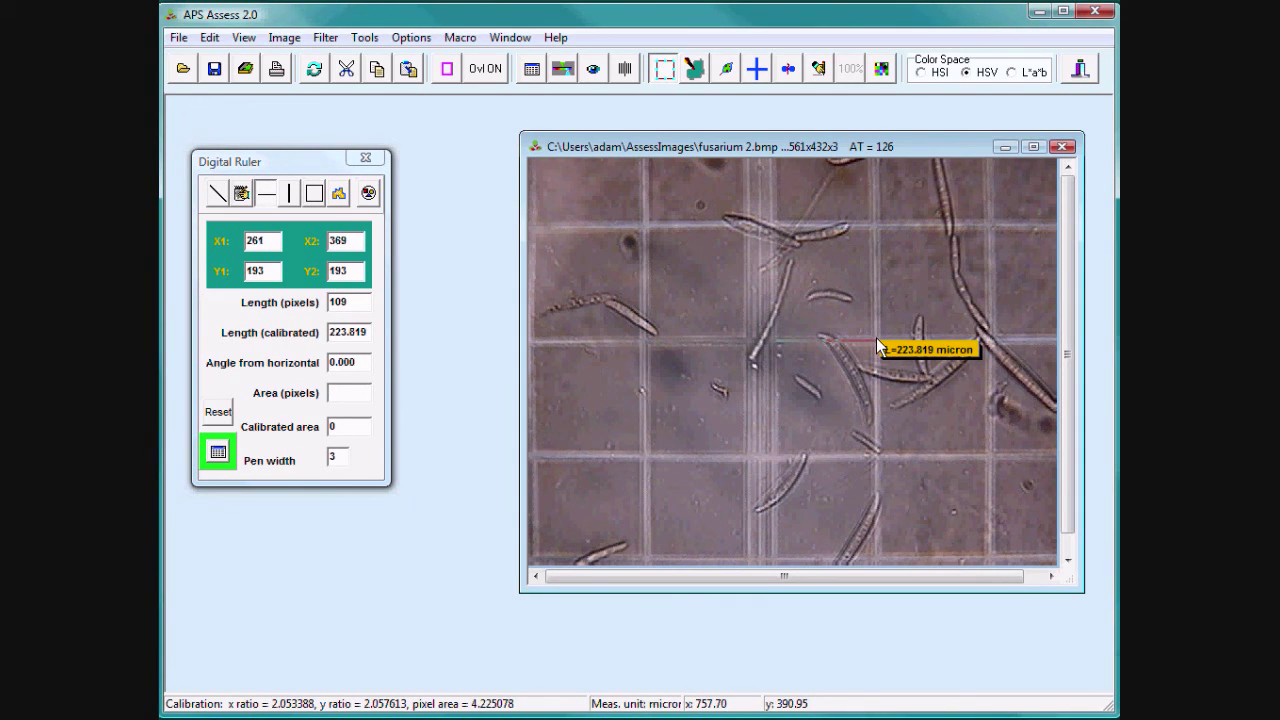
# Step: Measure one grid square's area with a rectangle and the length of a long filament section with a freehand line
pyautogui.click(316, 193)
pyautogui.moveTo(642, 340); pyautogui.dragTo(757, 464)
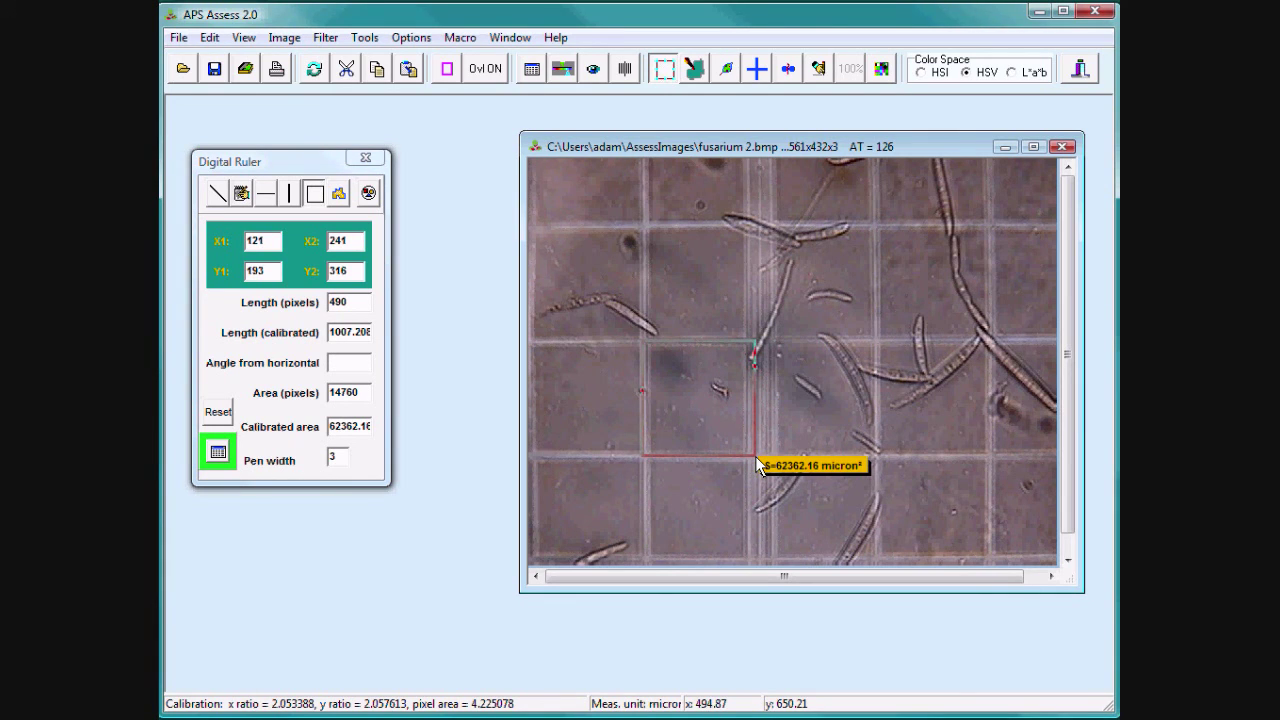
pyautogui.click(241, 194)
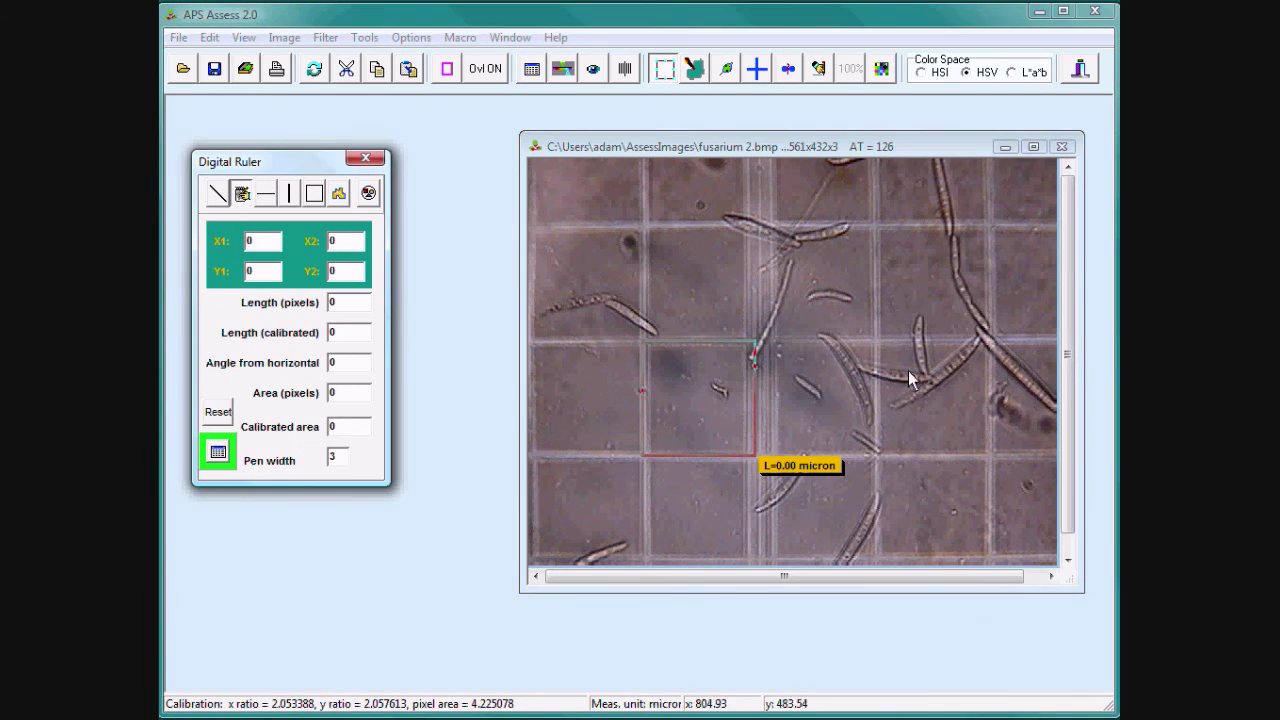
pyautogui.moveTo(952, 236)
pyautogui.mouseDown()
pyautogui.moveTo(962, 300)
pyautogui.moveTo(995, 338)
pyautogui.mouseUp()
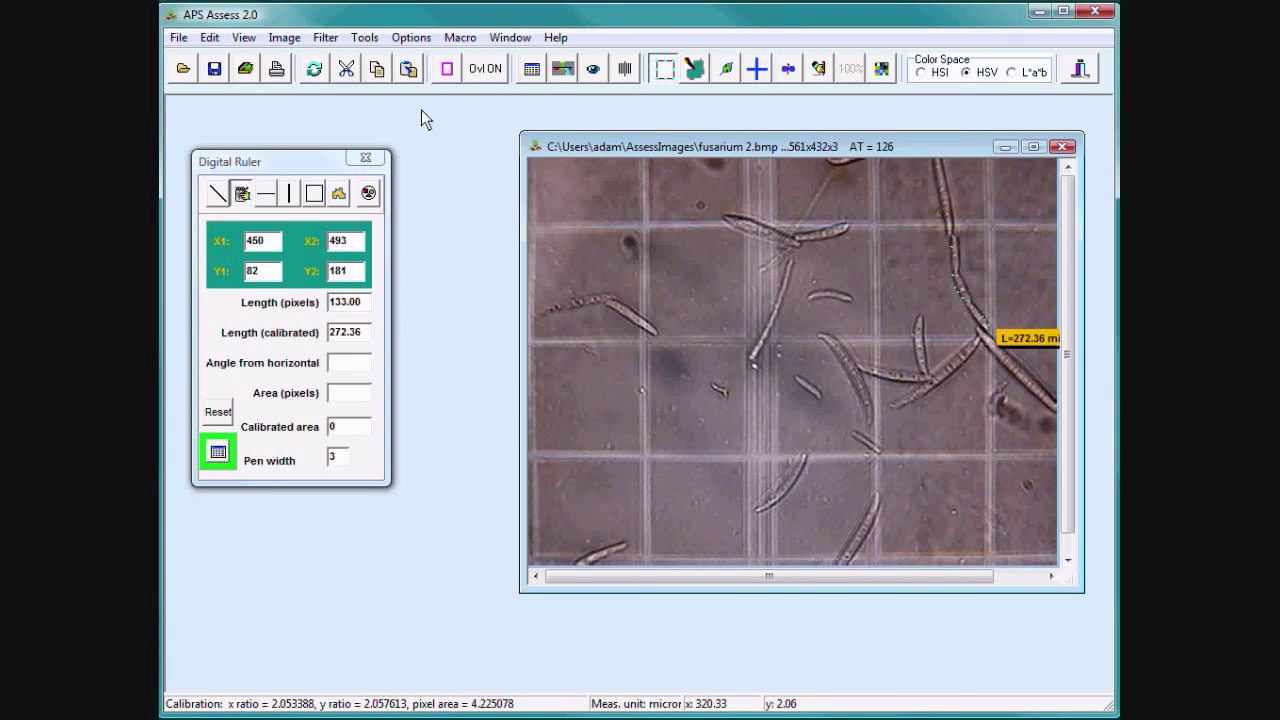
# Step: Trace the curved spore freehand to measure its area, send the measurement to the spreadsheet and open the spreadsheet
pyautogui.click(341, 196)
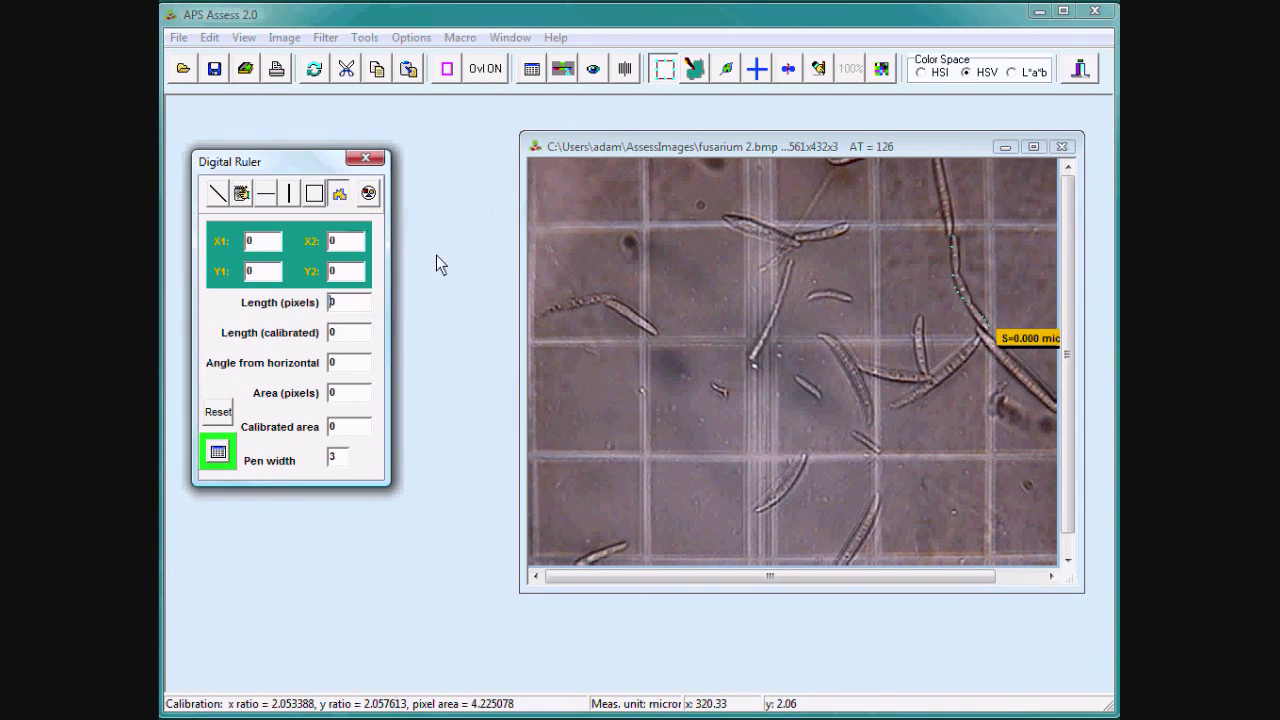
pyautogui.moveTo(866, 438)
pyautogui.mouseDown()
pyautogui.moveTo(862, 398)
pyautogui.moveTo(820, 346)
pyautogui.moveTo(857, 375)
pyautogui.moveTo(869, 432)
pyautogui.mouseUp()
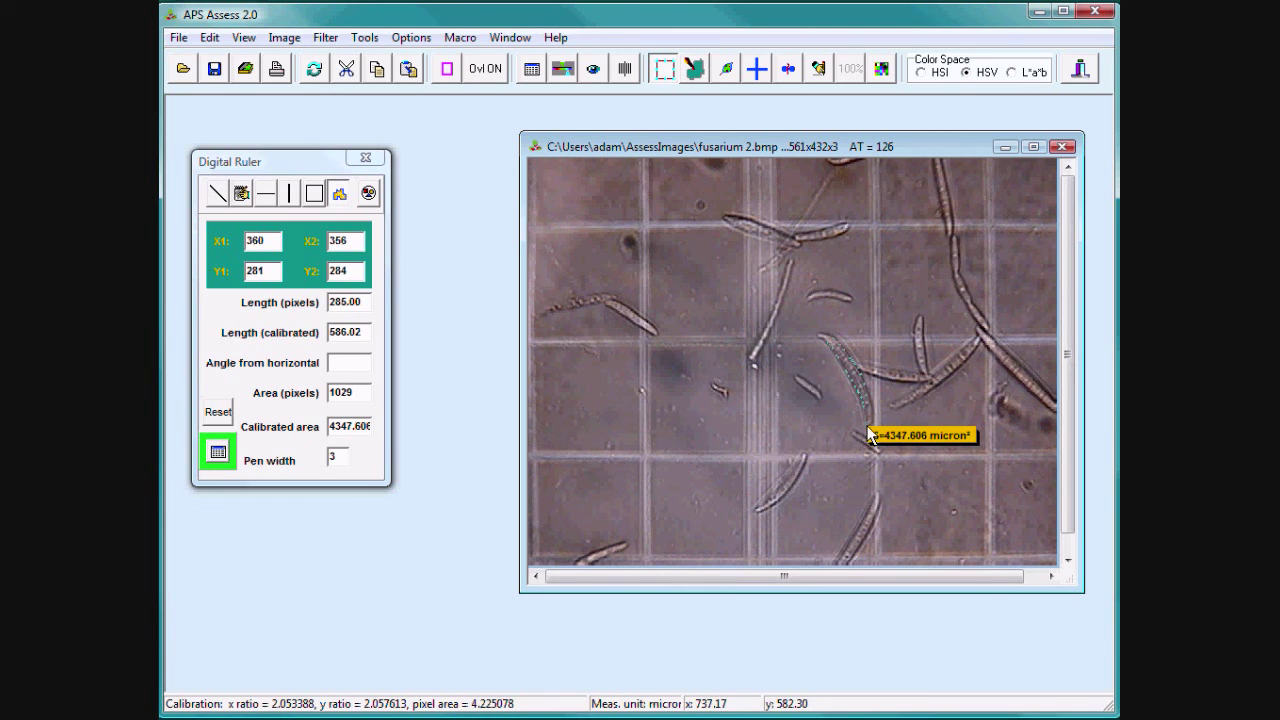
pyautogui.click(219, 455)
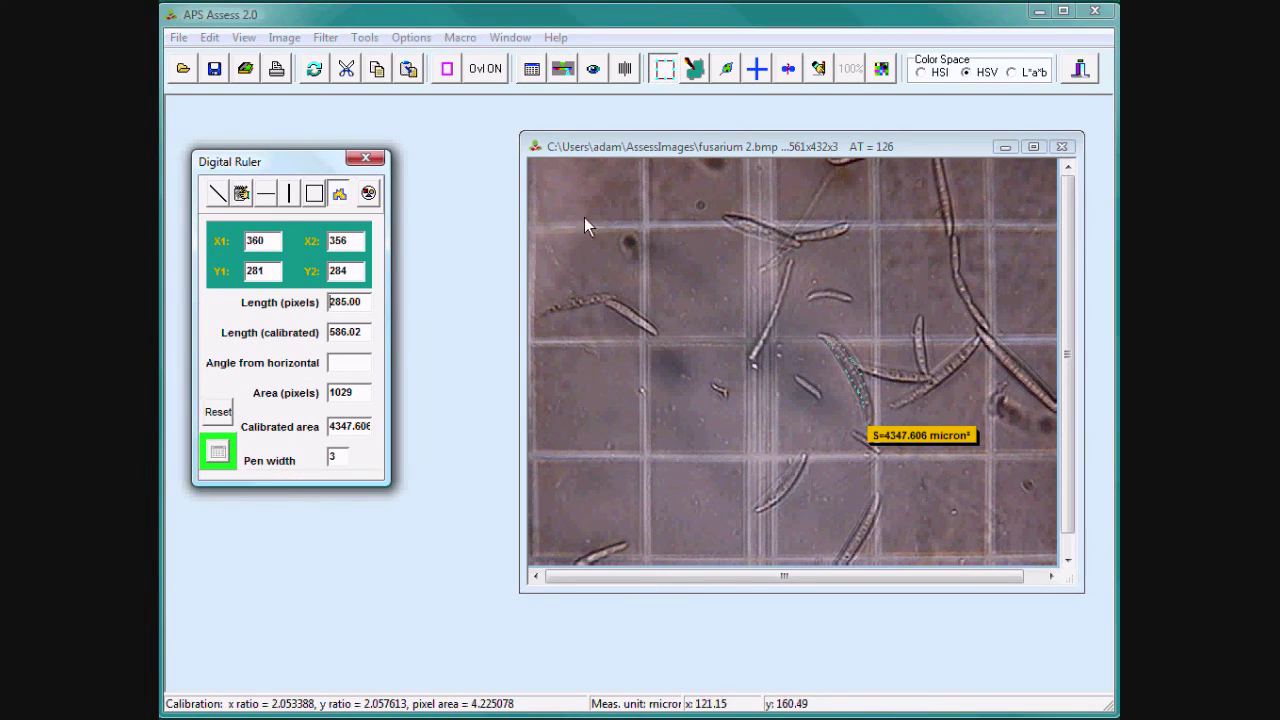
pyautogui.click(532, 69)
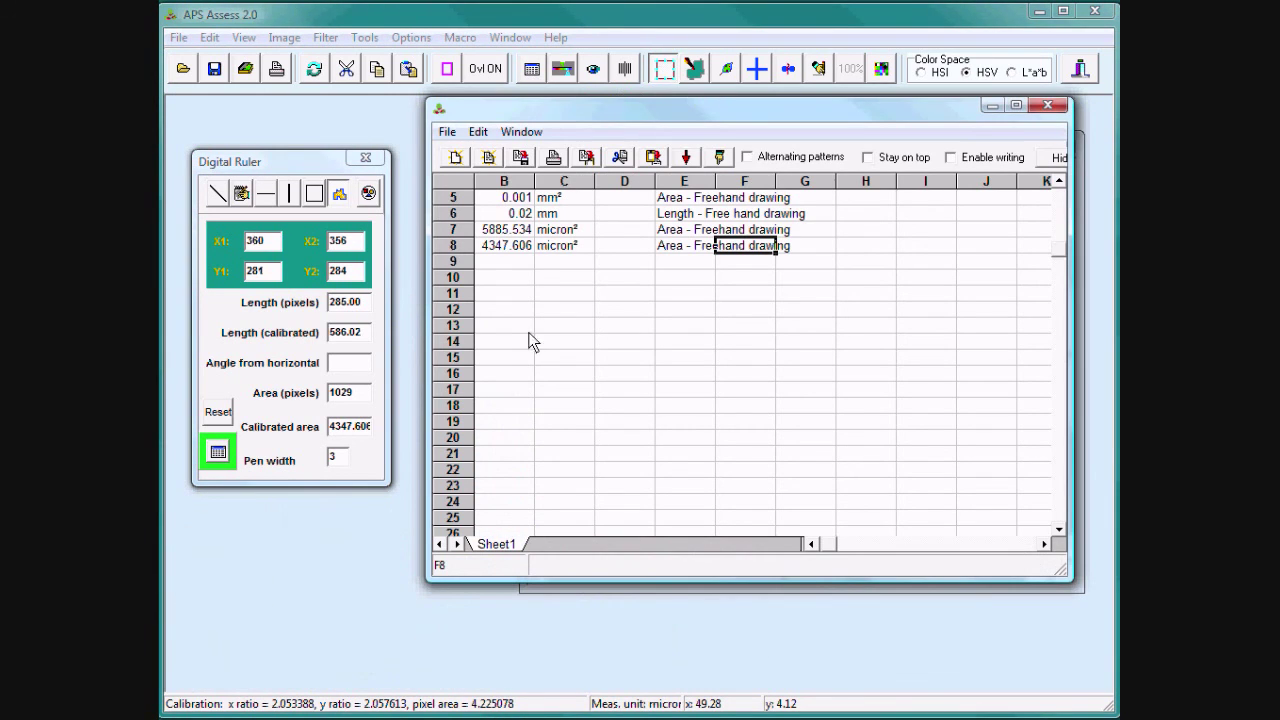